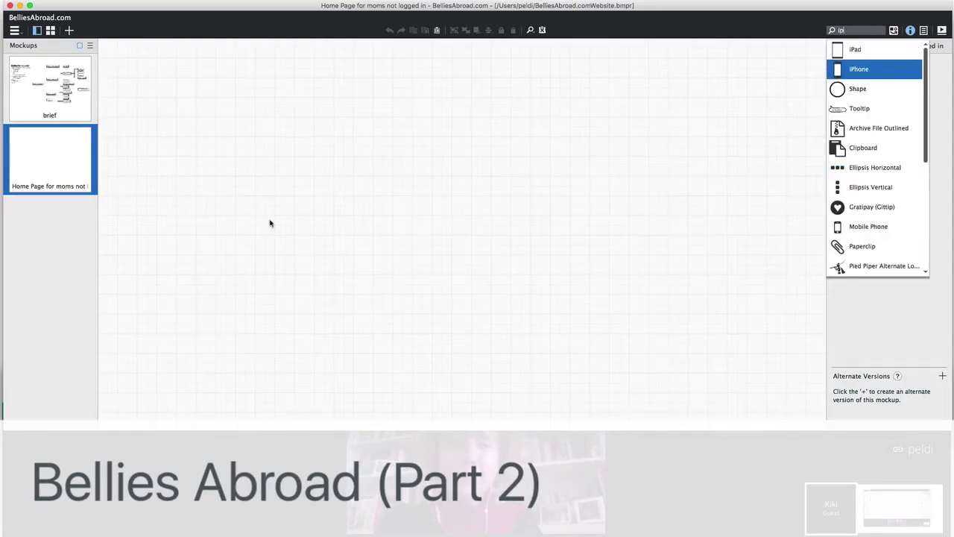
- Add an iPhone frame and move it toward the middle of the canvas
key("Return")
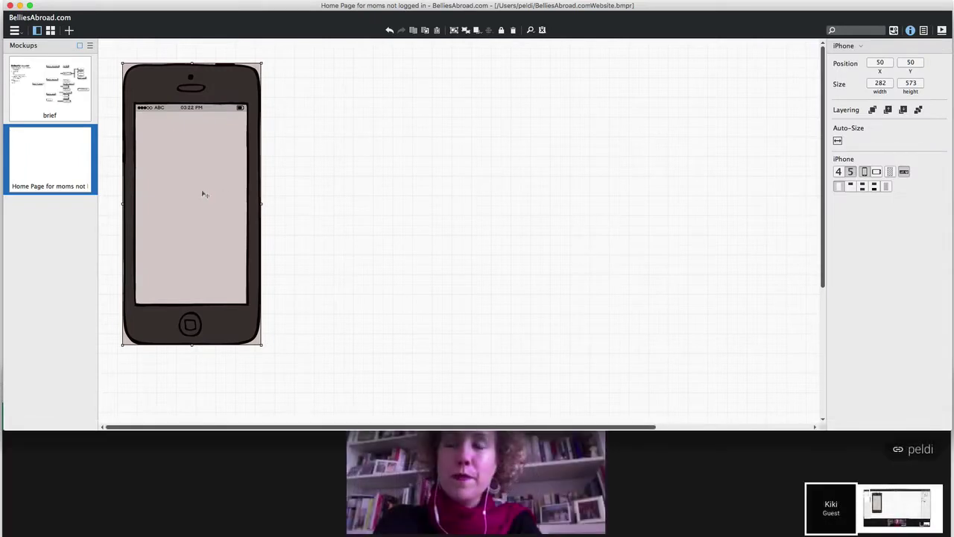
left_click_drag(204, 193, 386, 203)
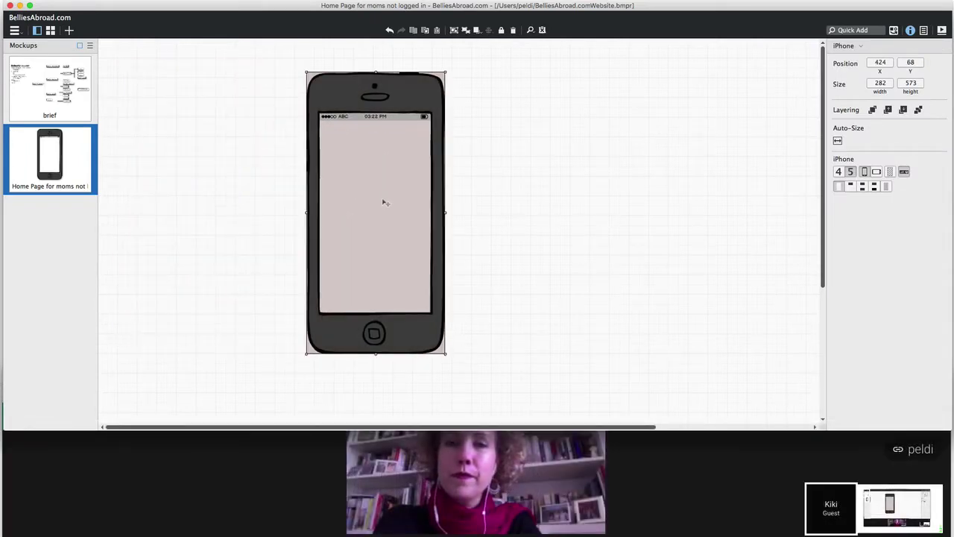
left_click(602, 204)
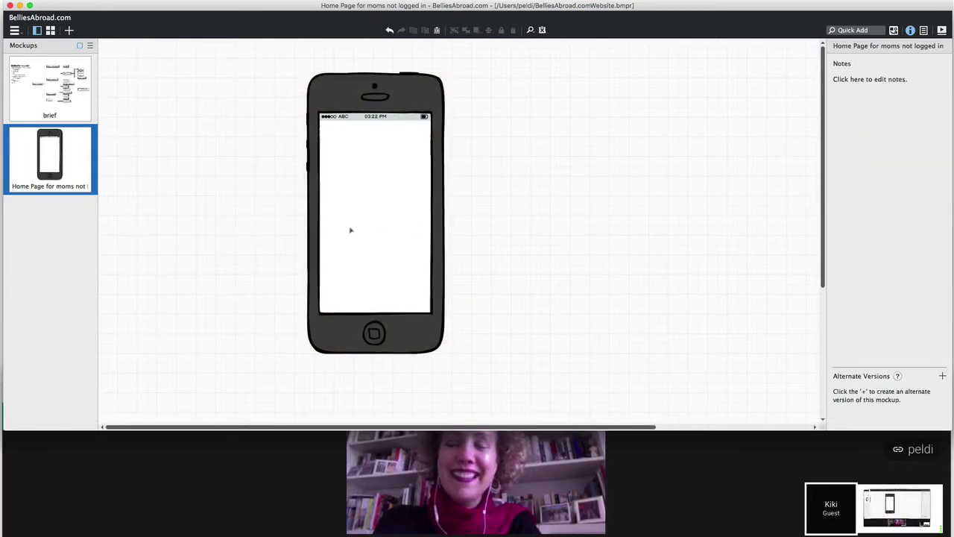
- In Project Information, try the Wireframe skin, then return the mockup to the Sketch skin
left_click(926, 31)
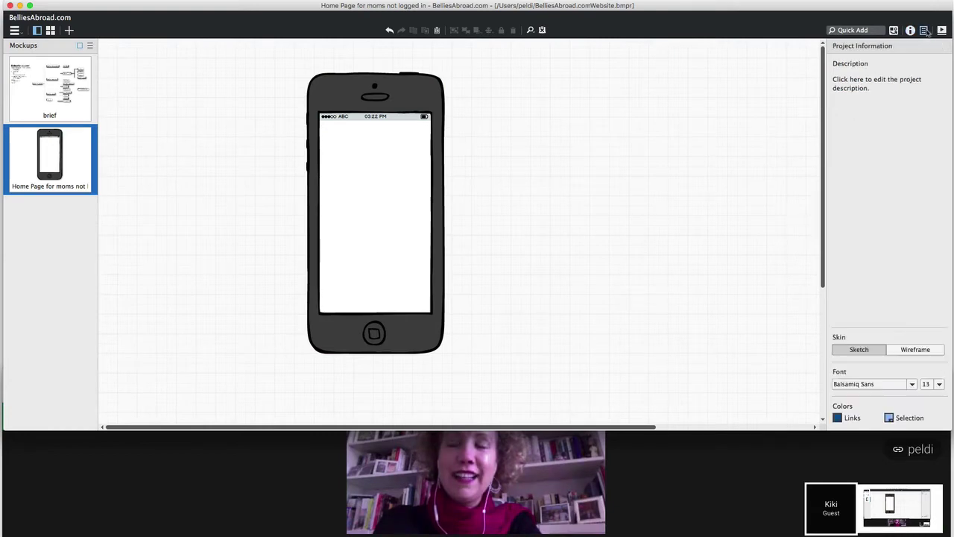
left_click(906, 350)
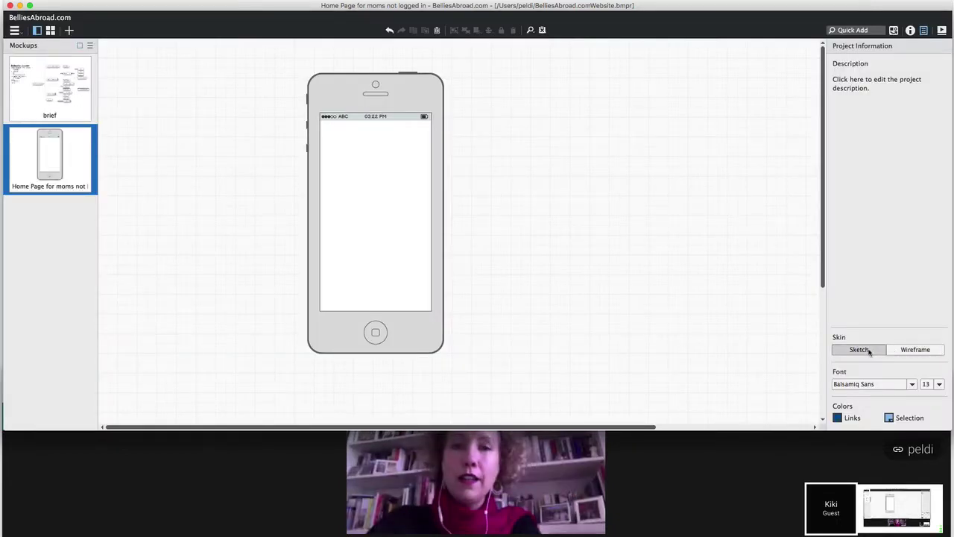
left_click(868, 351)
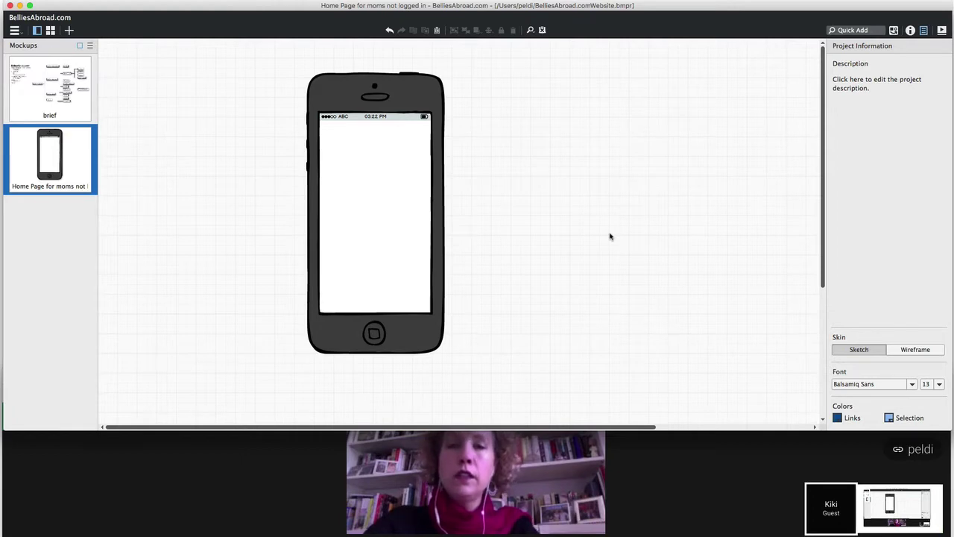
- Put a Subtitle reading 'Bellies Abroad' at the top of the phone, centred on the guide
key("slash")
type("subt")
key("Return")
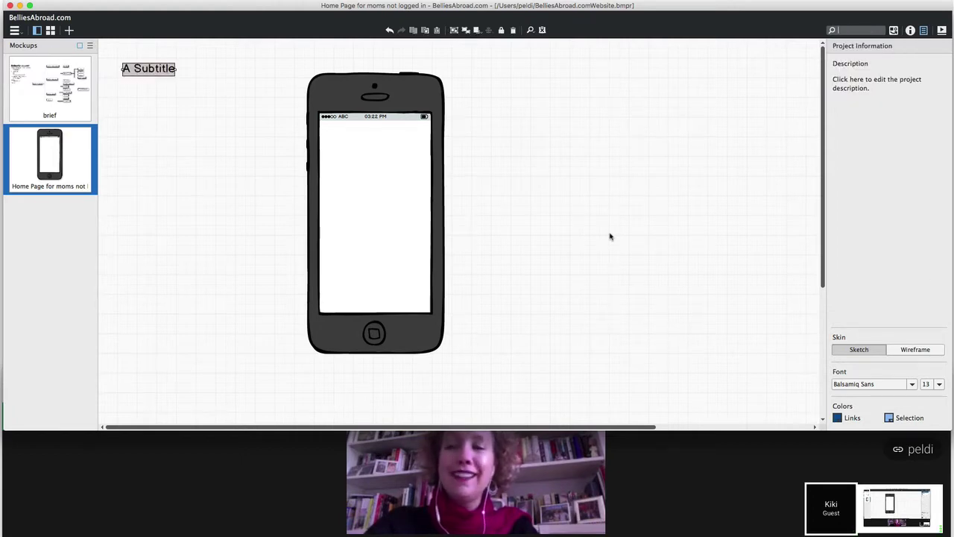
left_click_drag(176, 78, 356, 134)
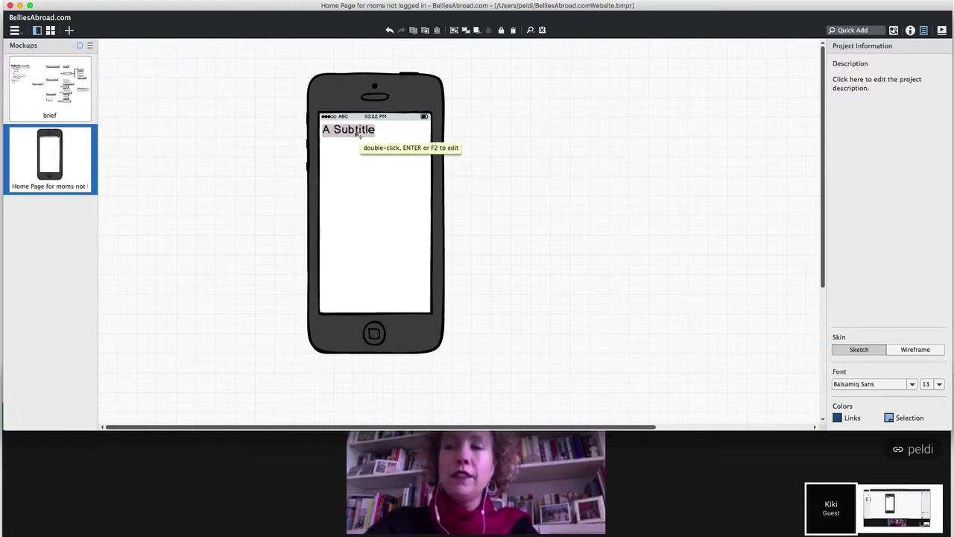
key("Return")
type("Bellies ")
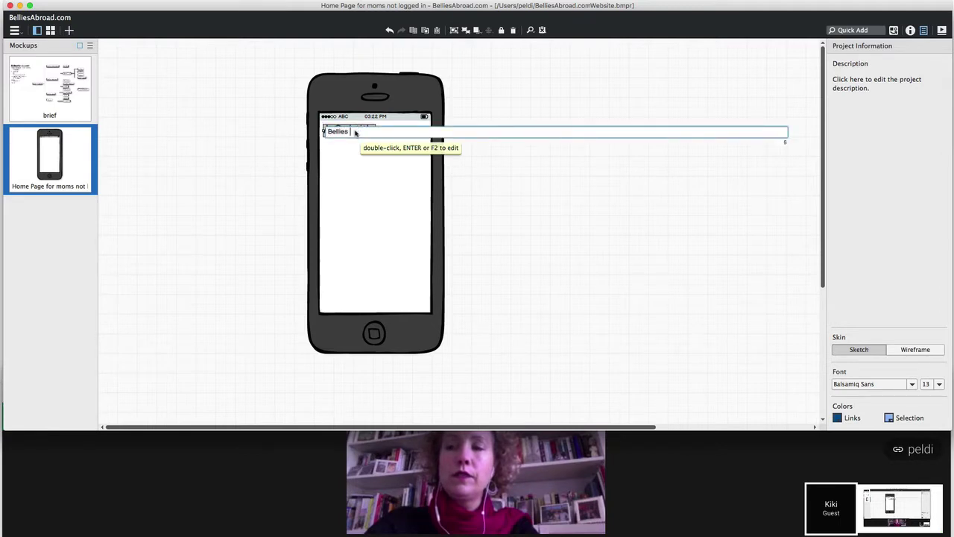
type("Abroad")
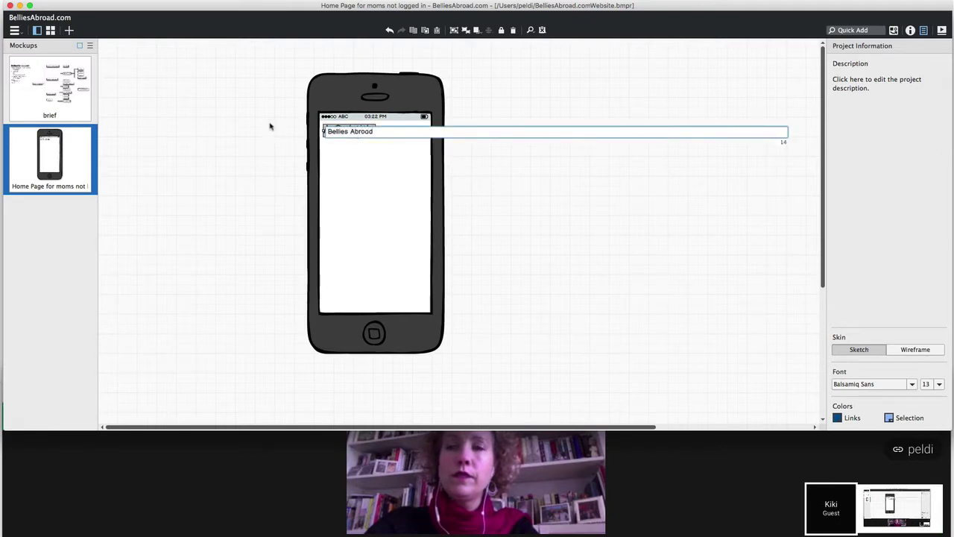
key("Return")
left_click_drag(365, 137, 373, 141)
left_click(210, 146)
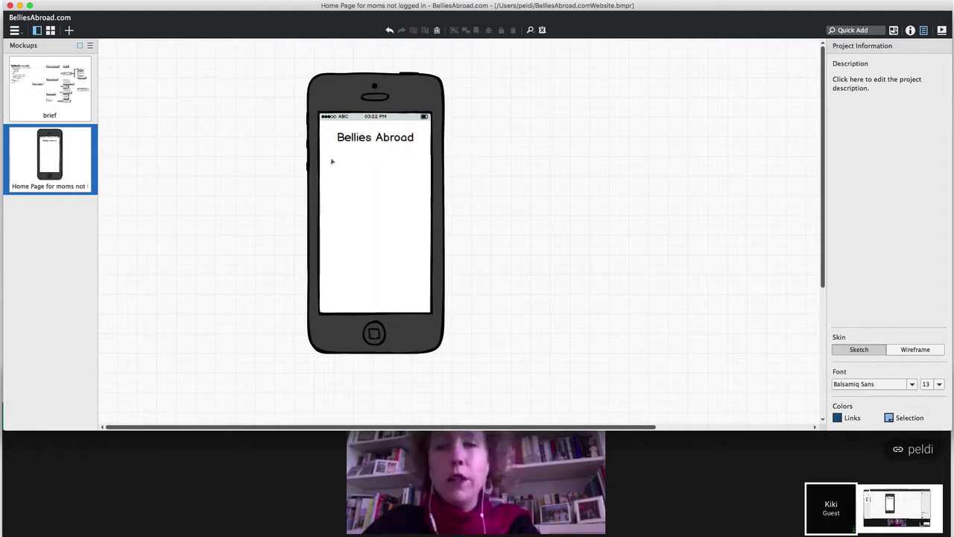
left_click(375, 139)
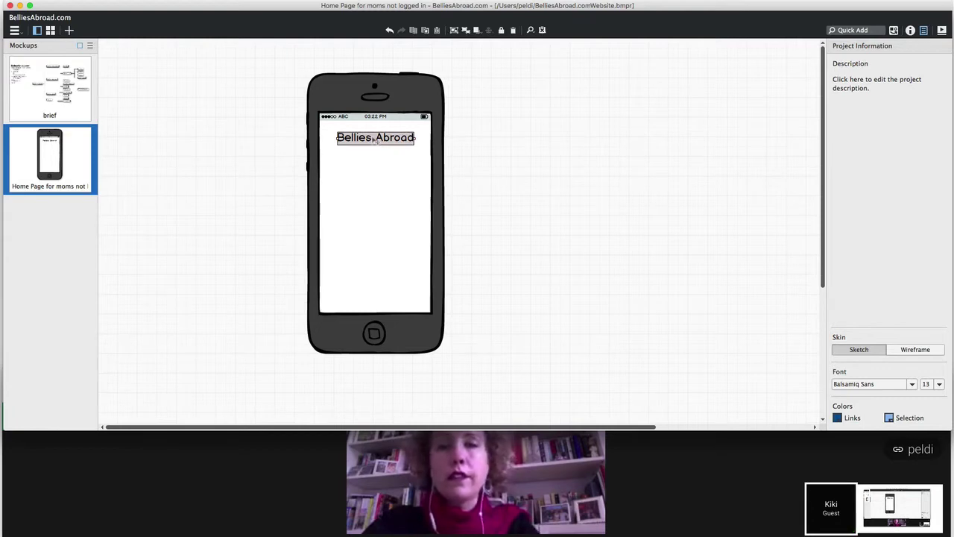
left_click(244, 145)
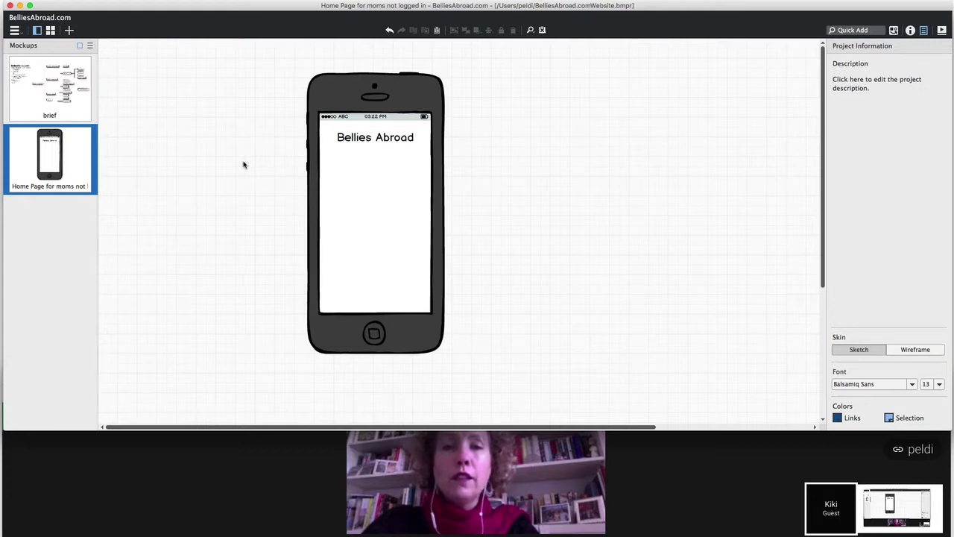
- Add a Video Player, shrink it to fit the phone, and place it mid-screen
key("super+slash")
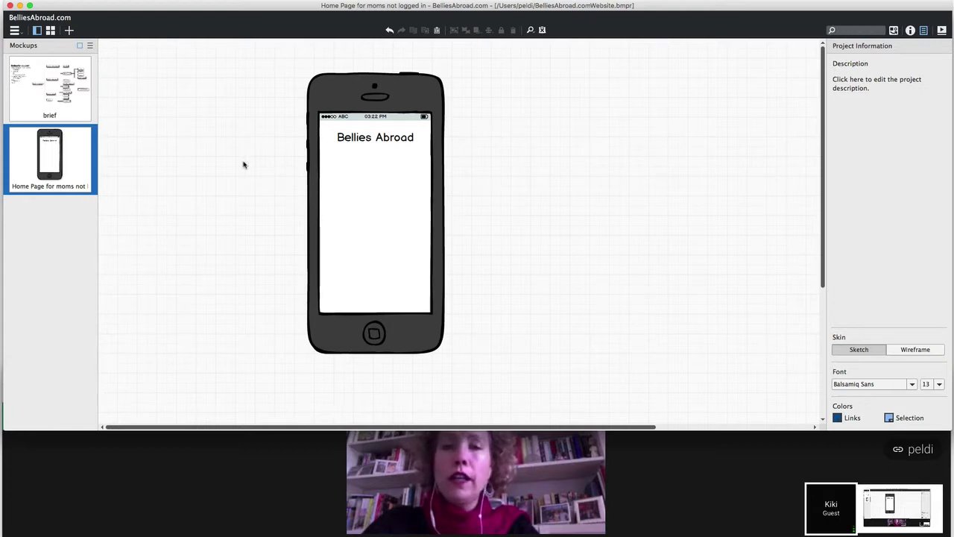
type("video")
key("Return")
left_click_drag(243, 162, 354, 185)
left_click_drag(471, 244, 427, 210)
left_click_drag(380, 166, 380, 203)
- Add a Paragraph just under the title and open its text for editing
type("para")
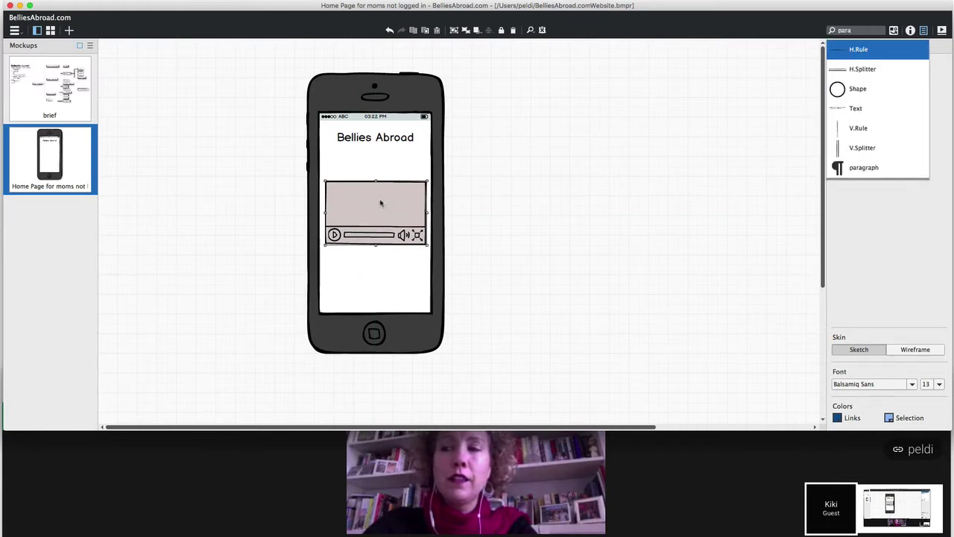
key("Down")
key("Down")
key("Down")
key("Down")
key("Down")
key("Down")
key("Return")
left_click_drag(195, 95, 396, 176)
double_click(396, 177)
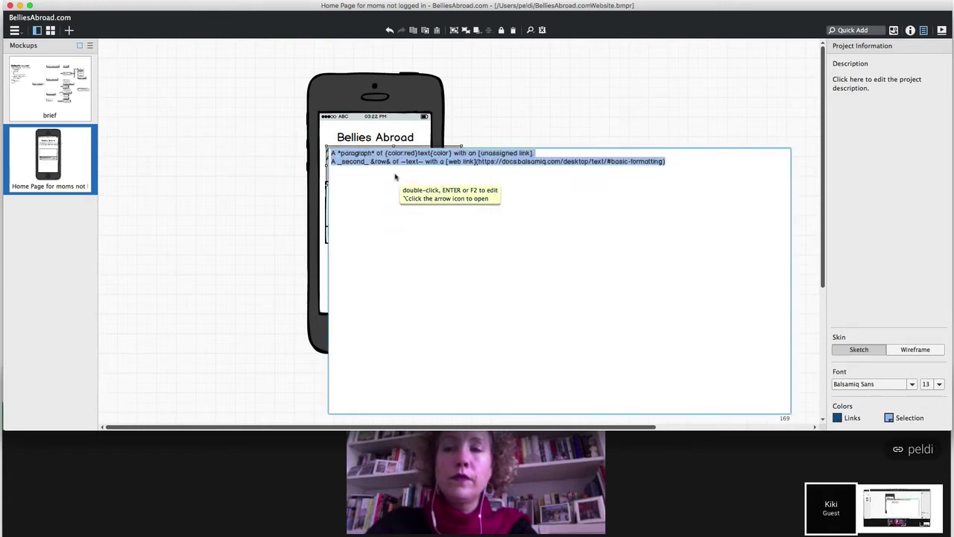
- Change the paragraph to 'What to expect when you're an expat' and narrow it to wrap within the phone
type("The best resource for")
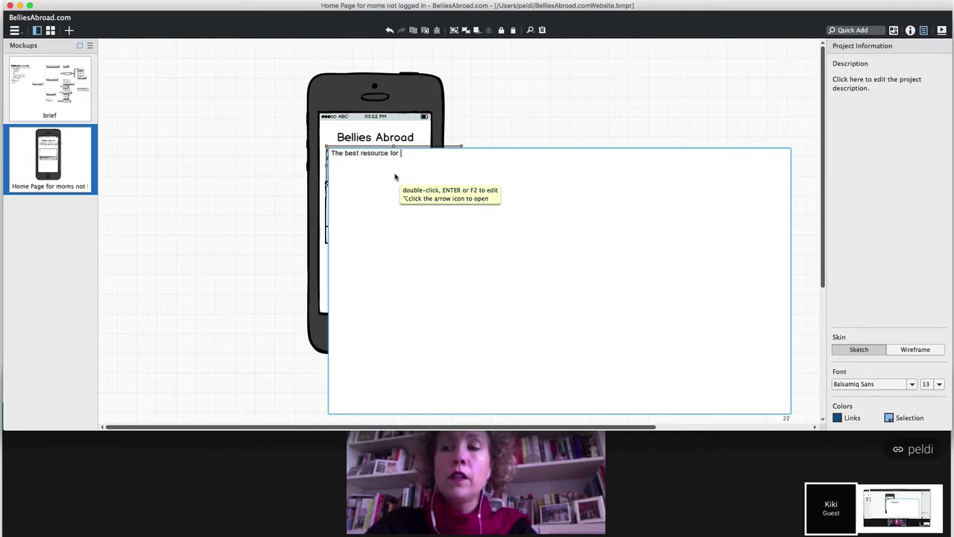
type(" mom ")
type(" abroad")
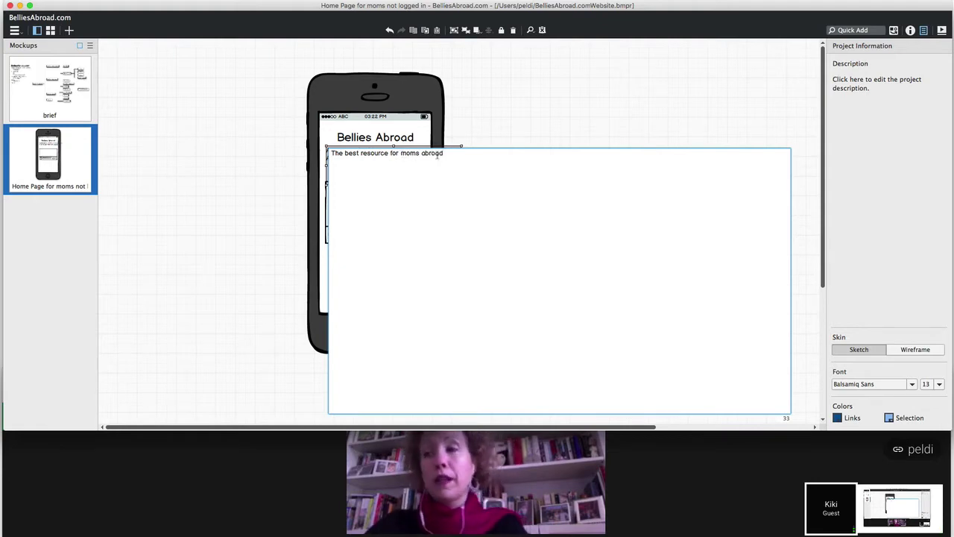
triple_click(402, 153)
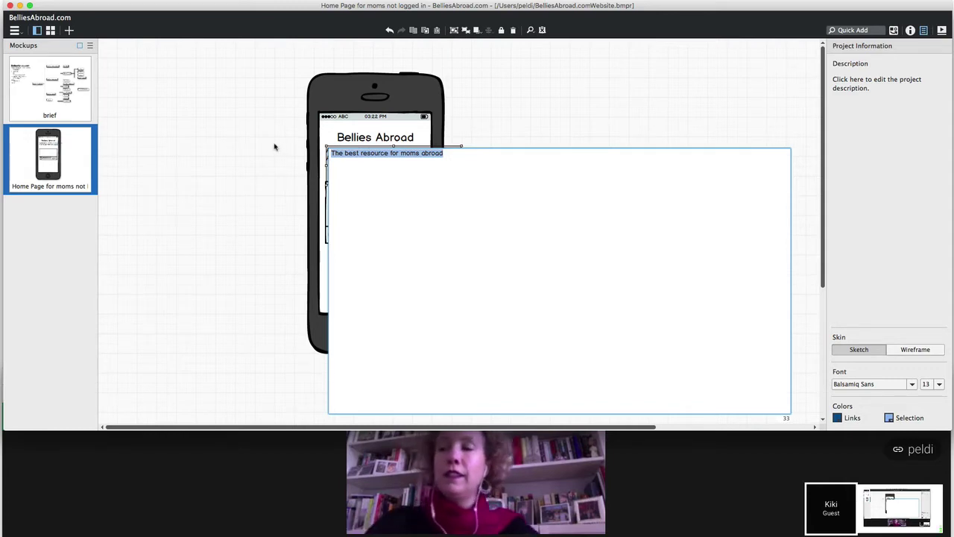
type("What")
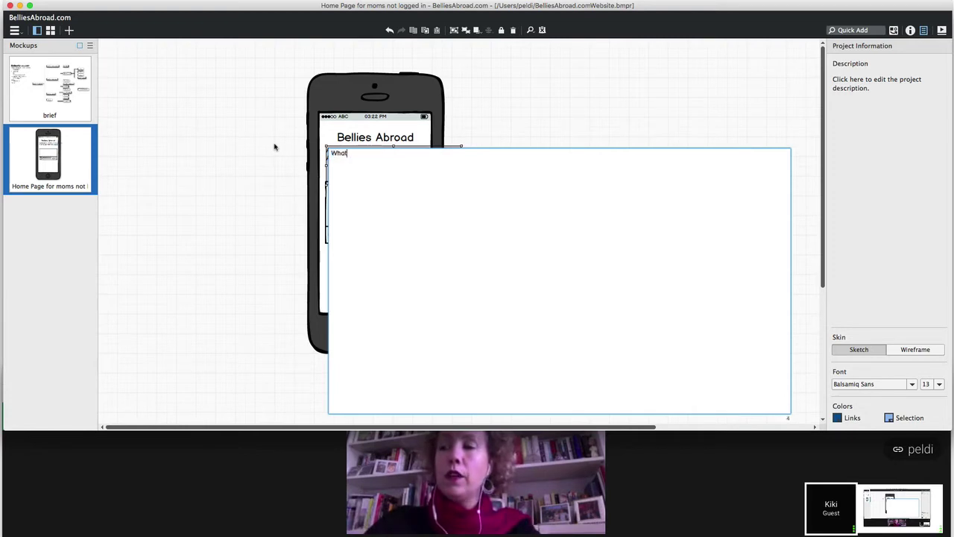
type(" to expe")
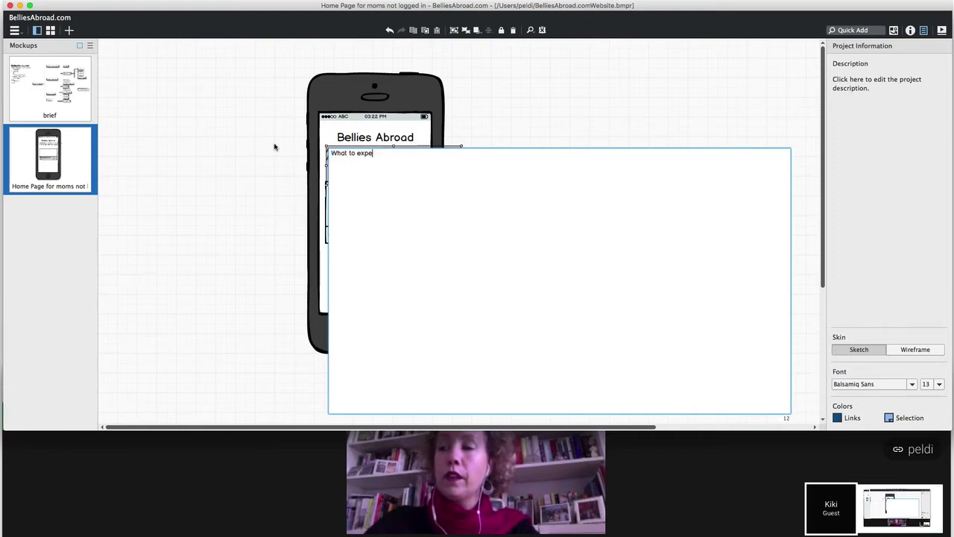
type("ct when you're an expact")
left_click(265, 130)
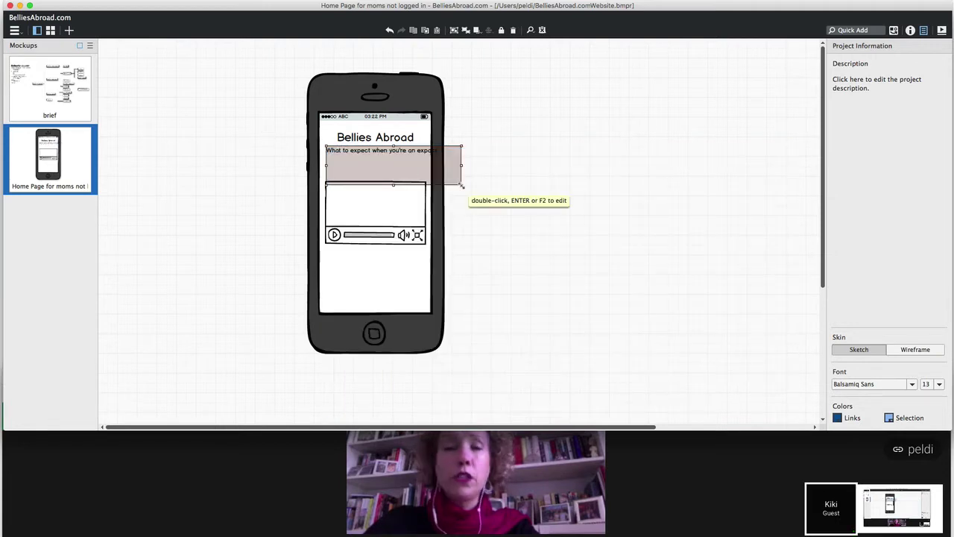
left_click_drag(462, 184, 397, 165)
- Rewrite the intro as 'Expecting as an expat? New expat mom?' with a new line 'Find medical professionals here.'
double_click(396, 165)
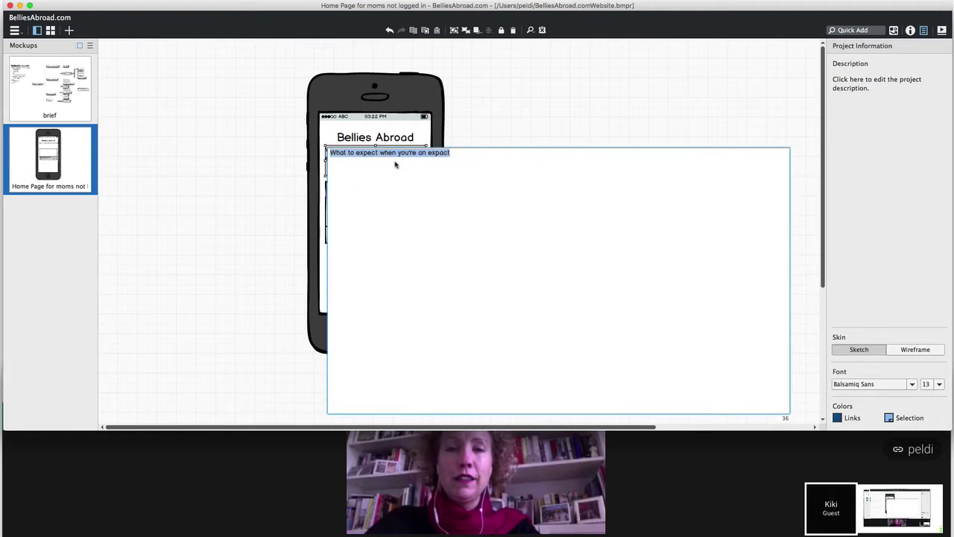
type("Expact")
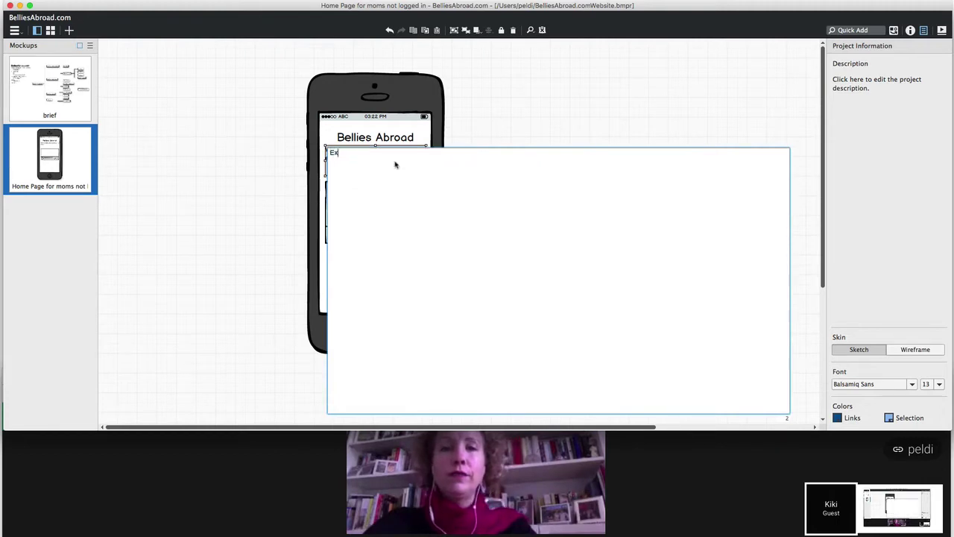
key("BackSpace")
key("BackSpace")
key("BackSpace")
type("t moms:")
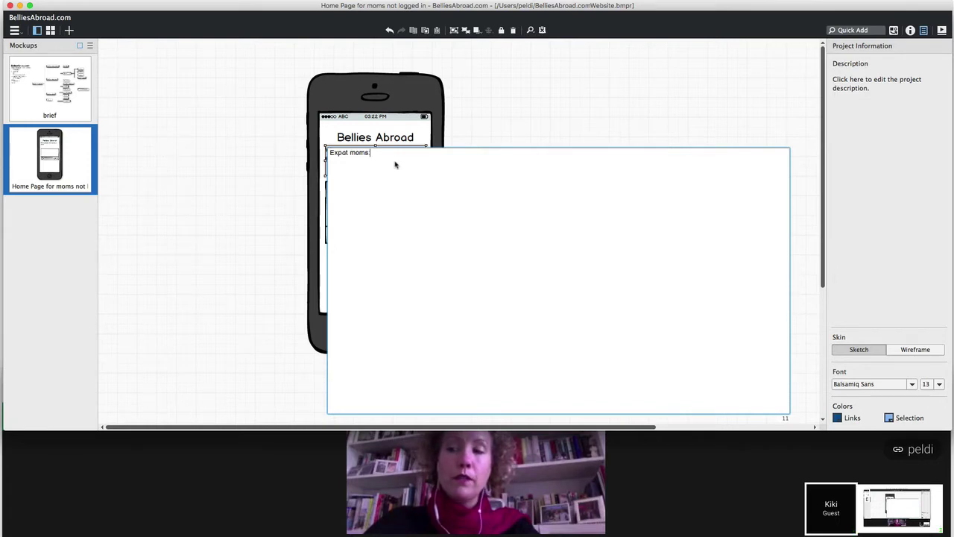
key("super+a")
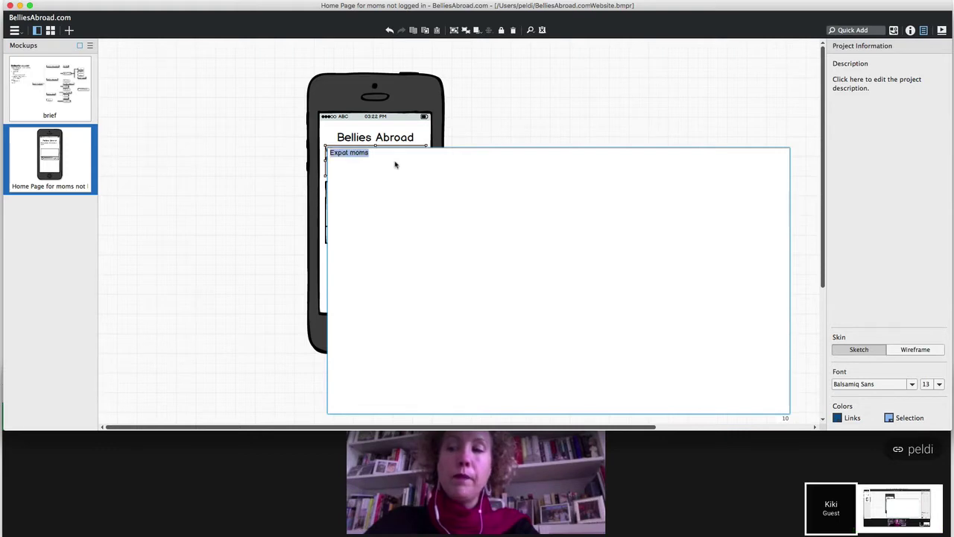
type("Expecting as an expact")
key("BackSpace")
type("t? ")
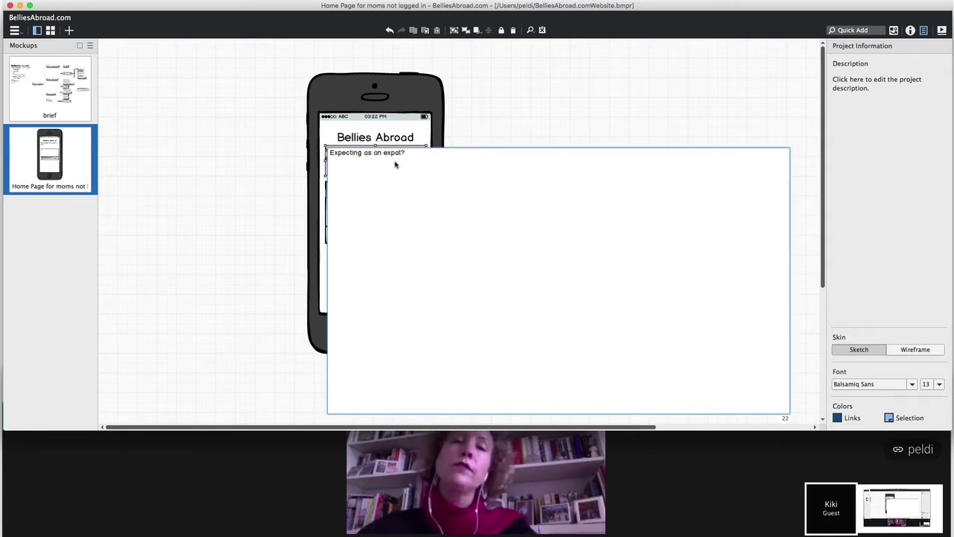
type("New ")
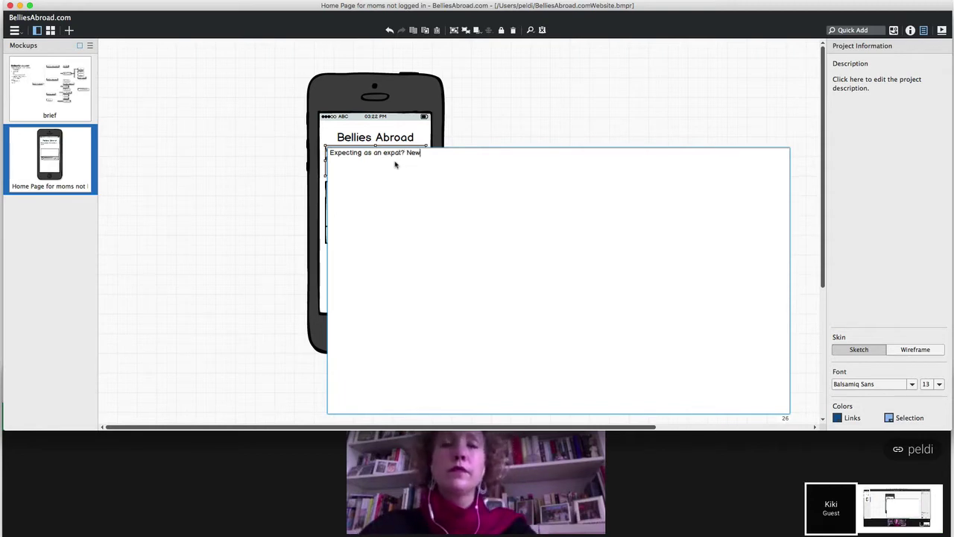
type("expact mom?")
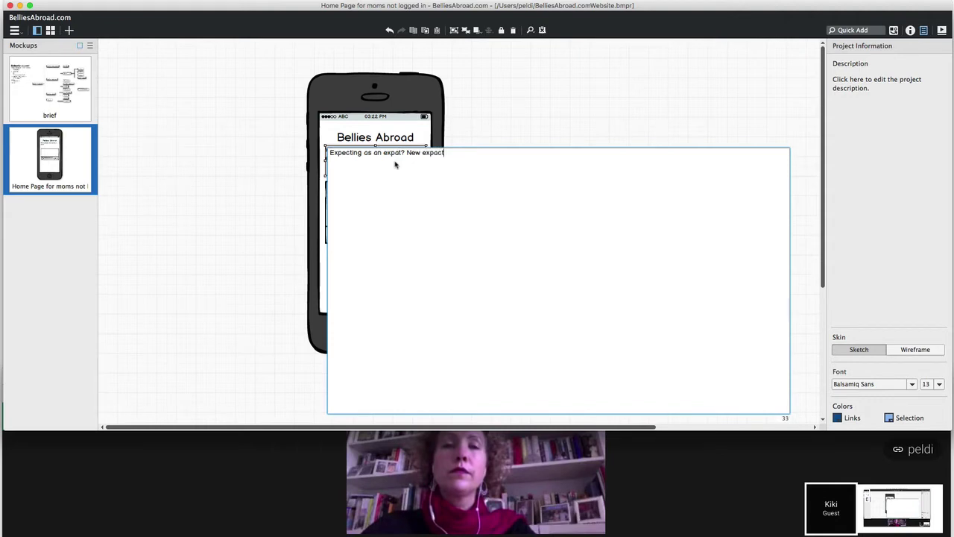
key("Return")
type("Find medical professionals here.")
- Reword the second line to 'Meet healthcare professionals here.'
left_click(345, 162)
type("and meet")
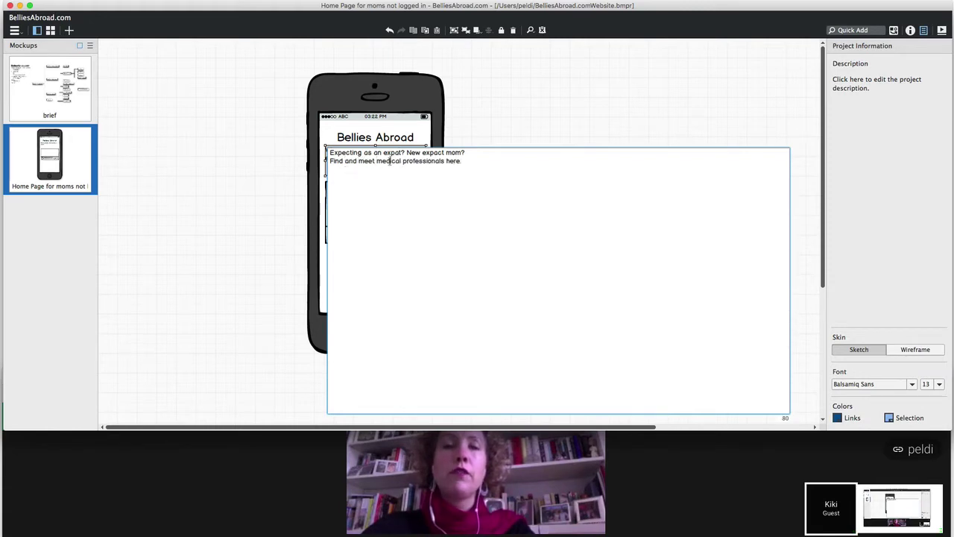
double_click(388, 160)
type("healthcare")
left_click_drag(365, 162, 329, 162)
type("M")
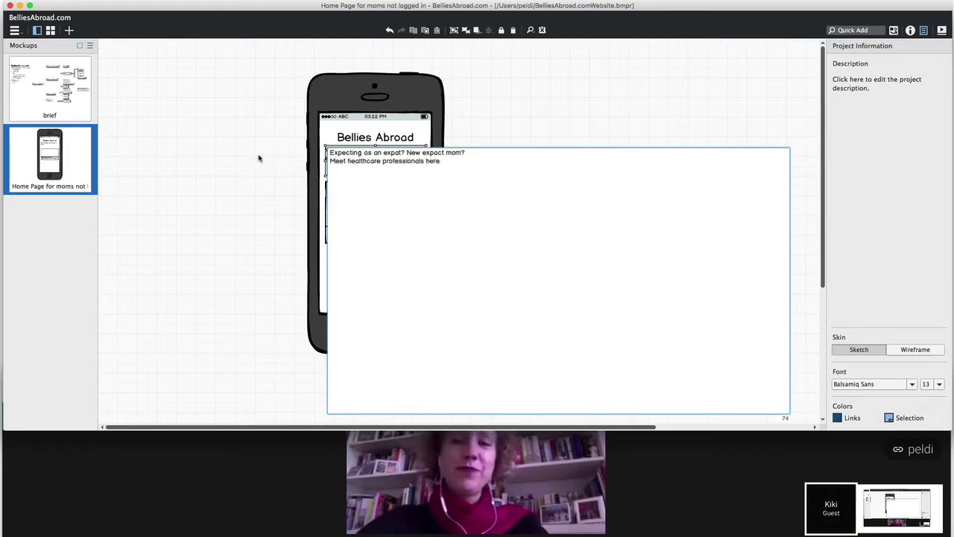
left_click(255, 169)
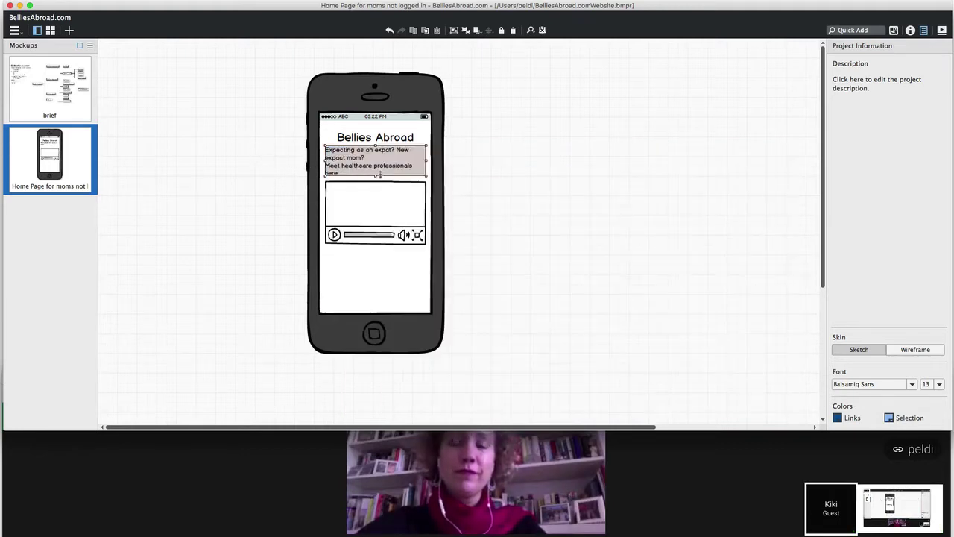
- Extend the text block to show every line and push the video player below it
left_click_drag(375, 176, 373, 218)
left_click(369, 173)
left_click(393, 175)
double_click(392, 175)
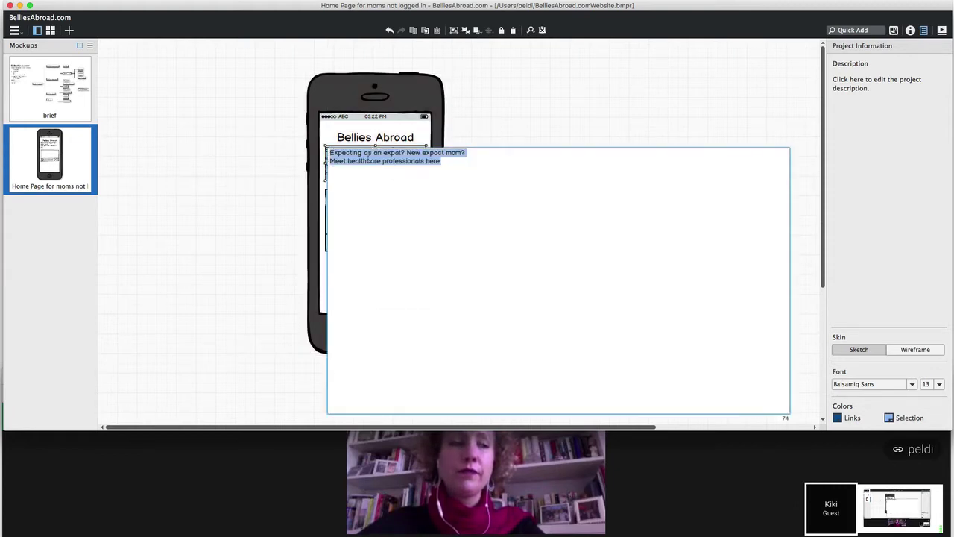
left_click(382, 163)
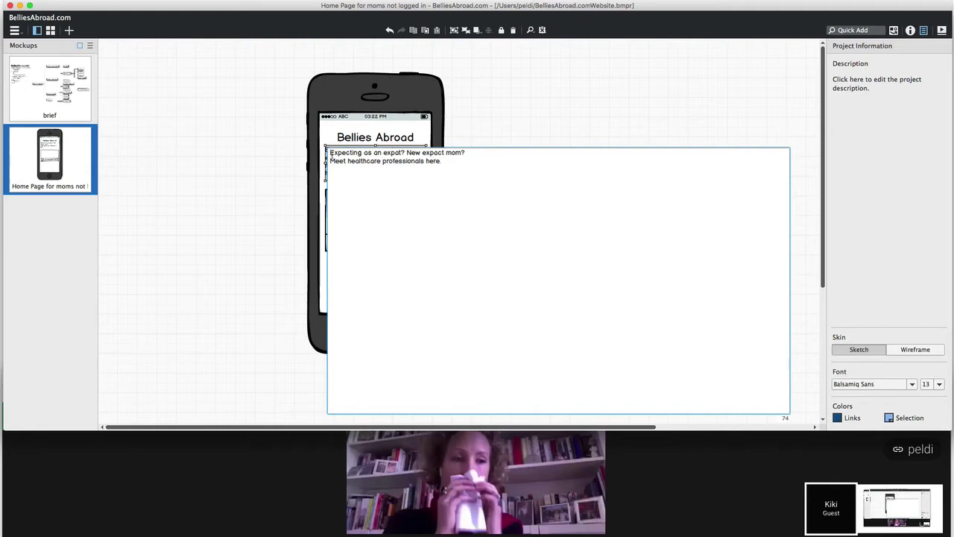
left_click(294, 158)
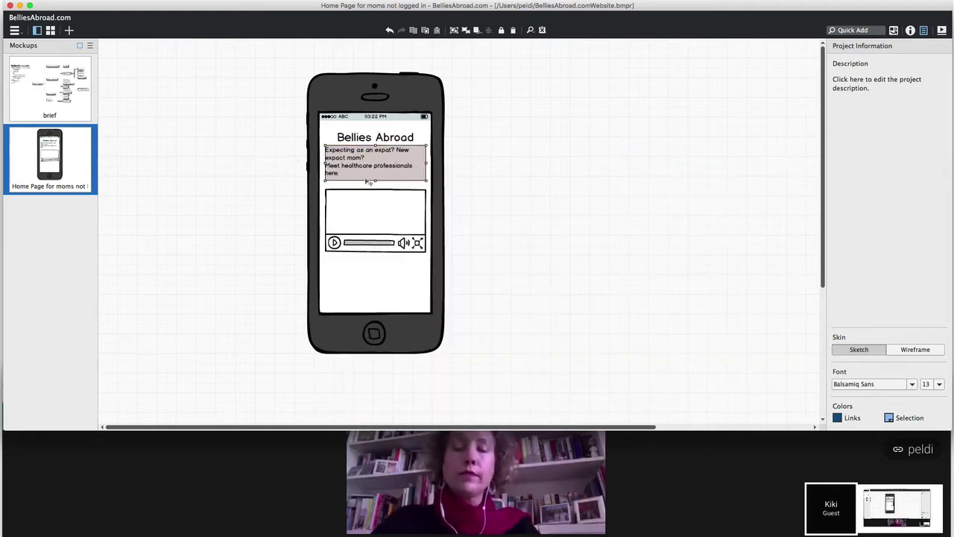
- Insert 'local' after 'Meet' and append 'who speak your language.' to the intro
left_click(256, 186)
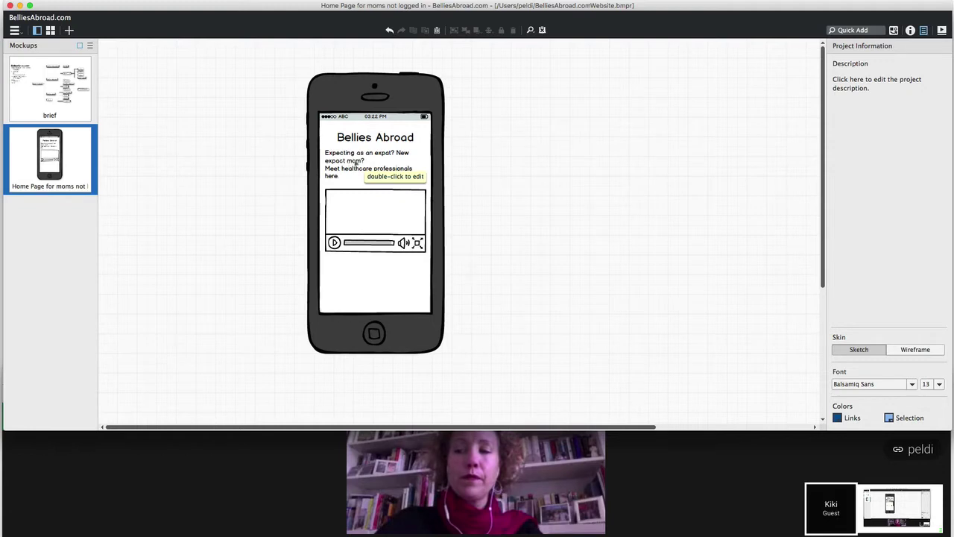
double_click(356, 161)
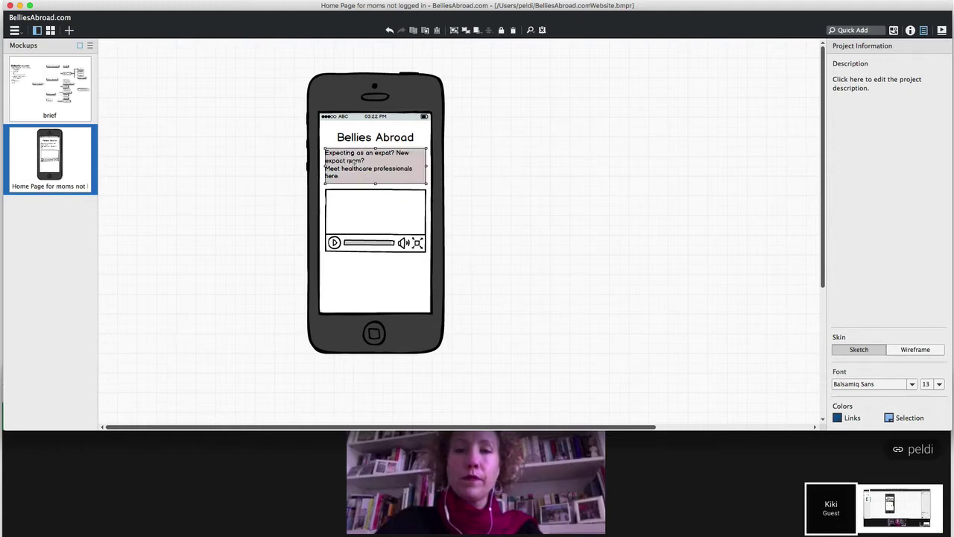
left_click(277, 157)
left_click(276, 162)
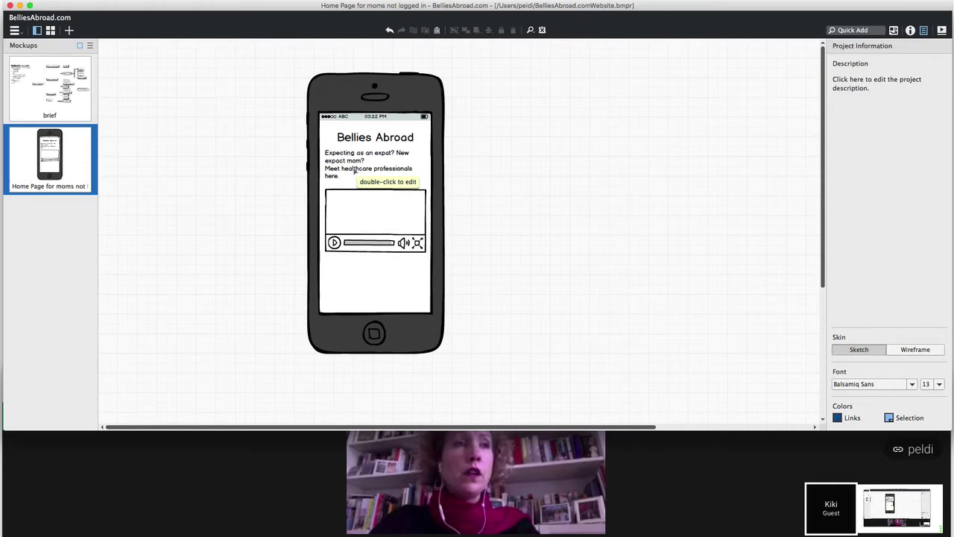
double_click(355, 173)
left_click(348, 166)
type("local")
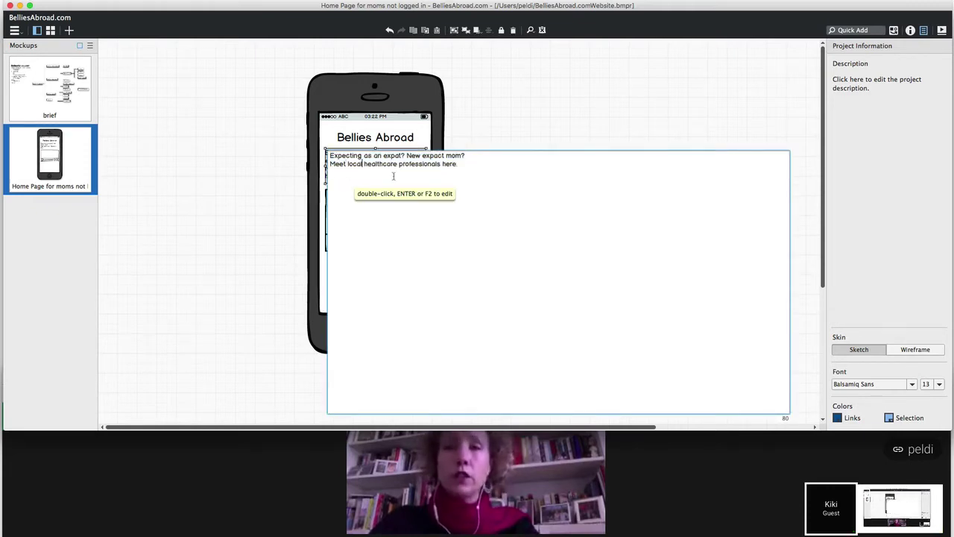
left_click(472, 164)
type("who speak your lang")
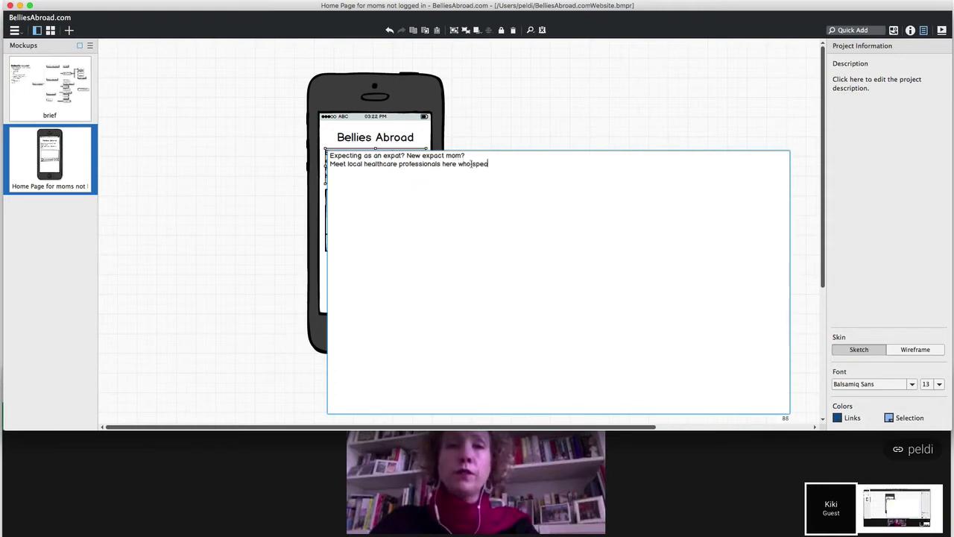
type("uage.")
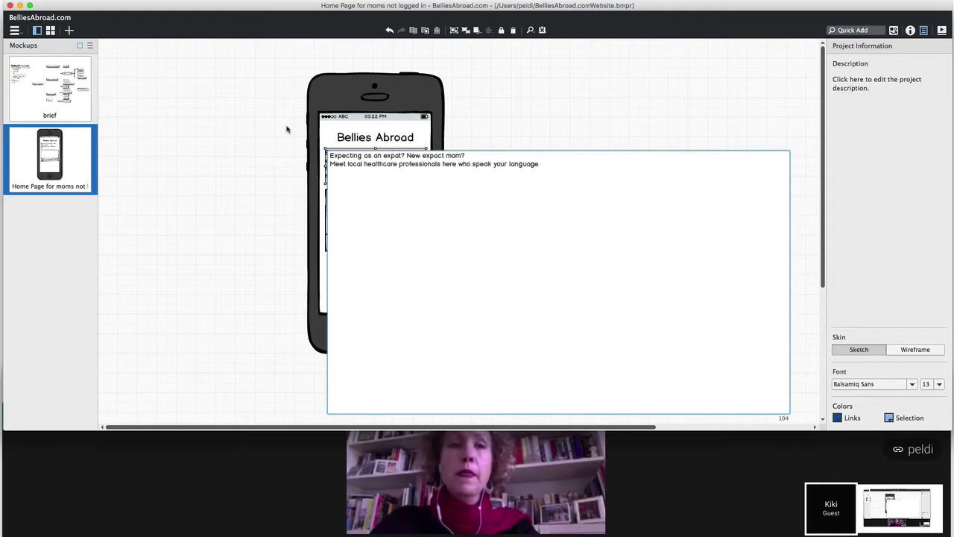
left_click(288, 127)
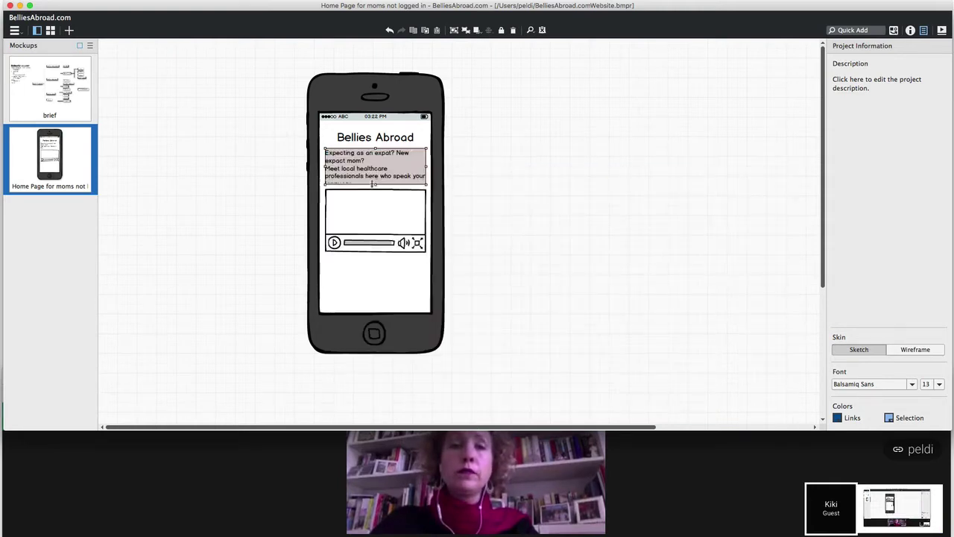
- Nudge the video player slightly lower beneath the intro text
left_click(373, 213)
left_click_drag(373, 213, 373, 218)
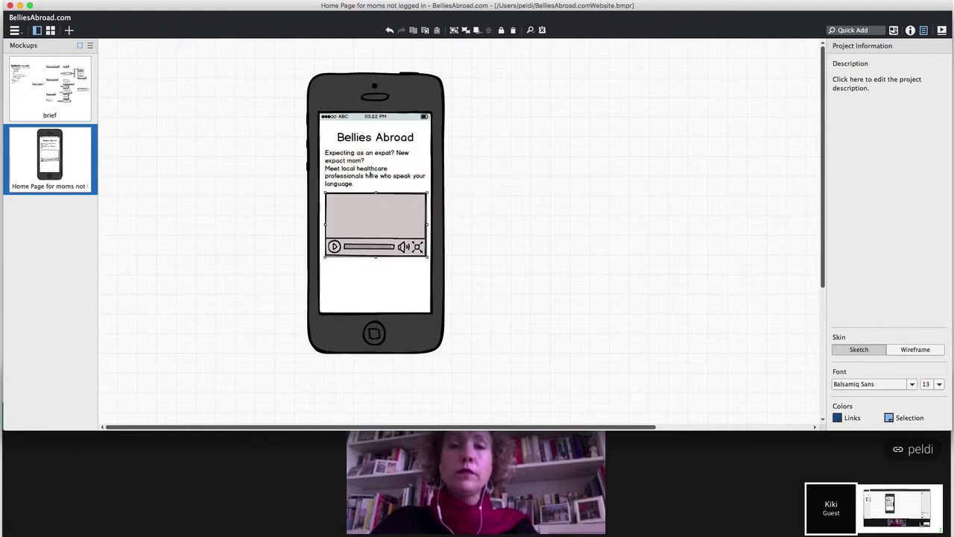
left_click(372, 175)
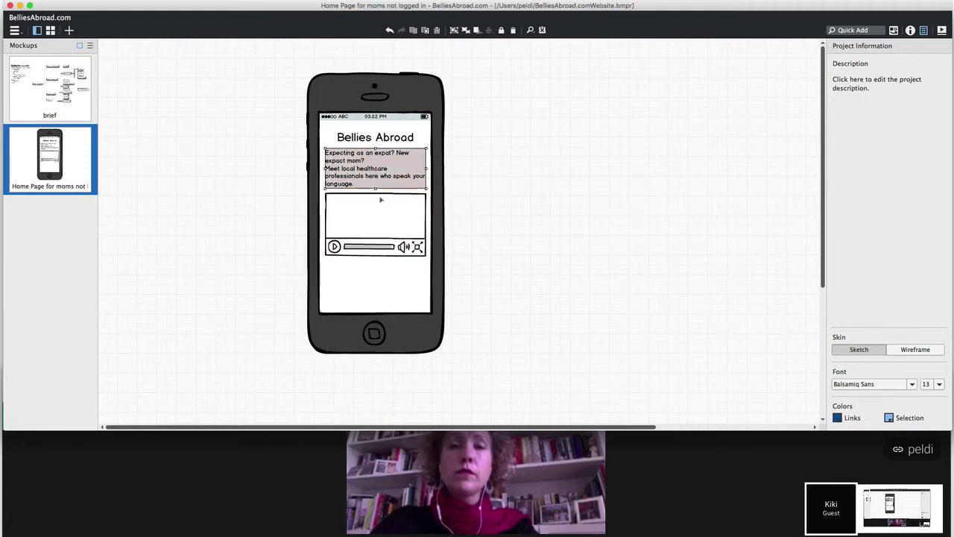
left_click(245, 189)
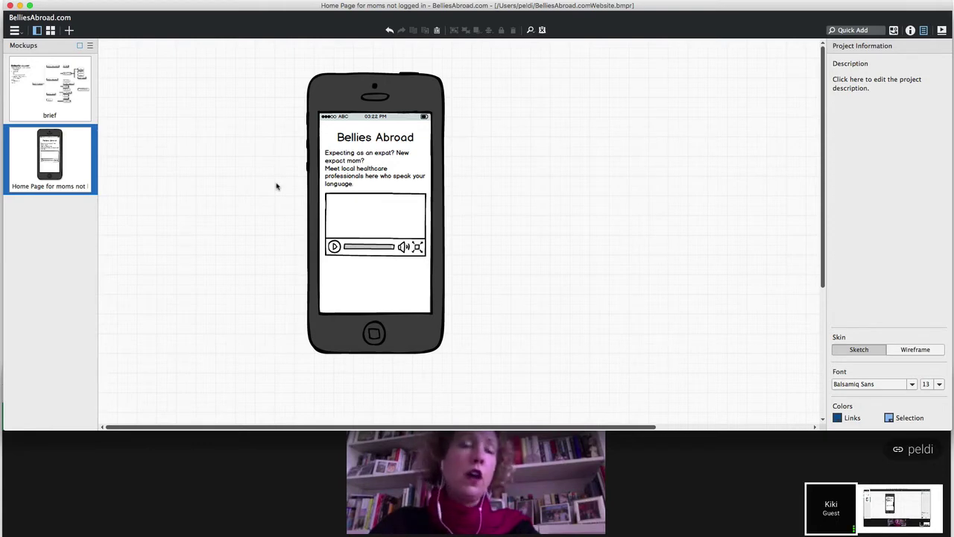
- Insert the word 'vetted' after 'Meet' in the intro
double_click(355, 179)
left_click(346, 165)
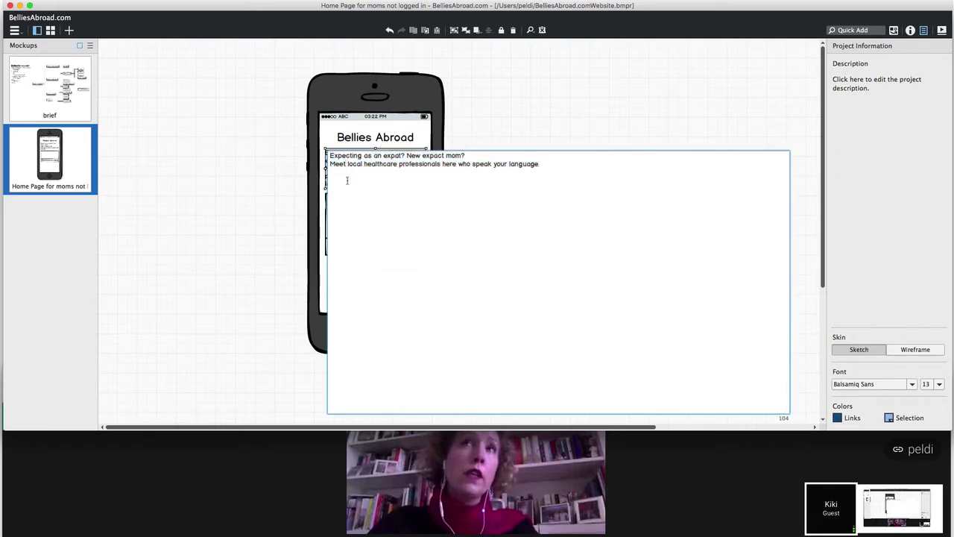
type("vetted")
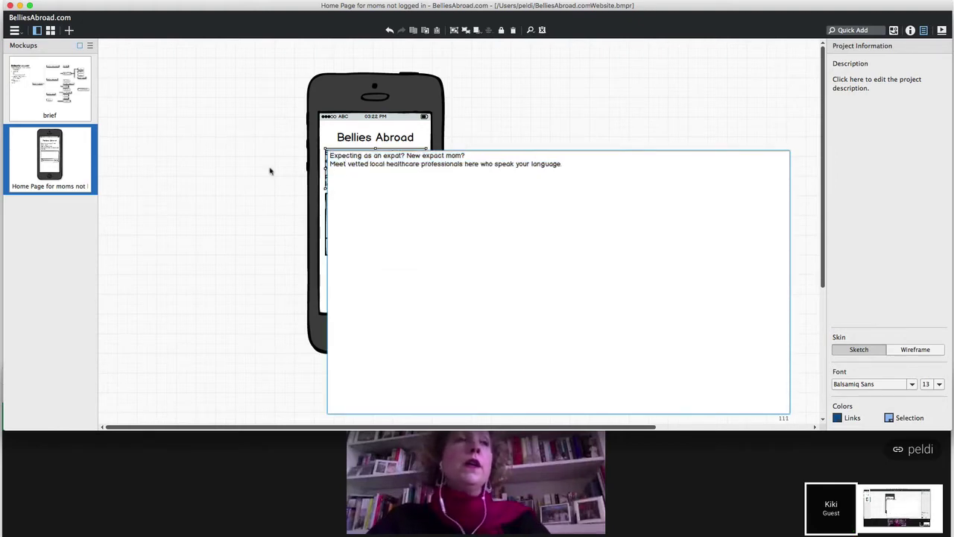
left_click(271, 172)
left_click(271, 172)
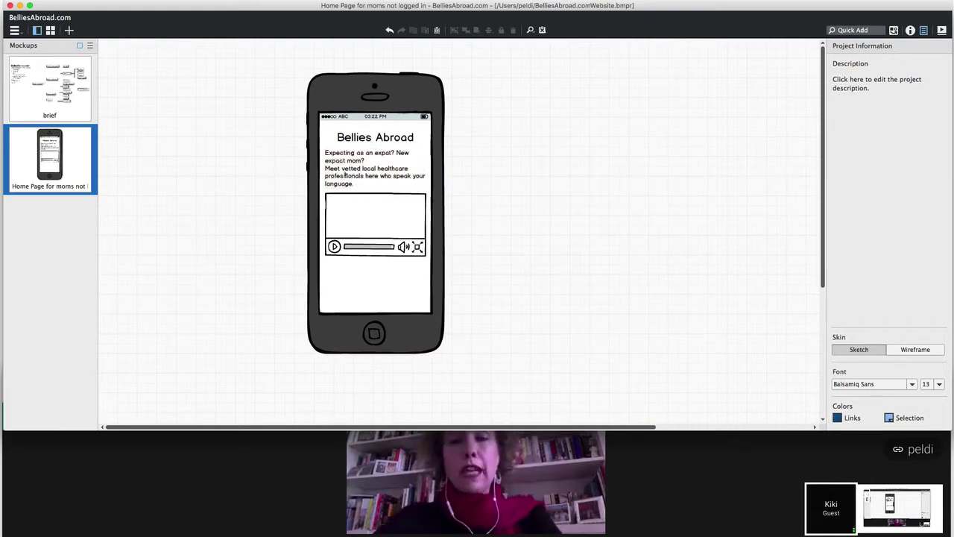
- Wrap 'vetted local healthcare professionals' in square brackets to make it a link
double_click(347, 175)
left_click(347, 163)
type("[")
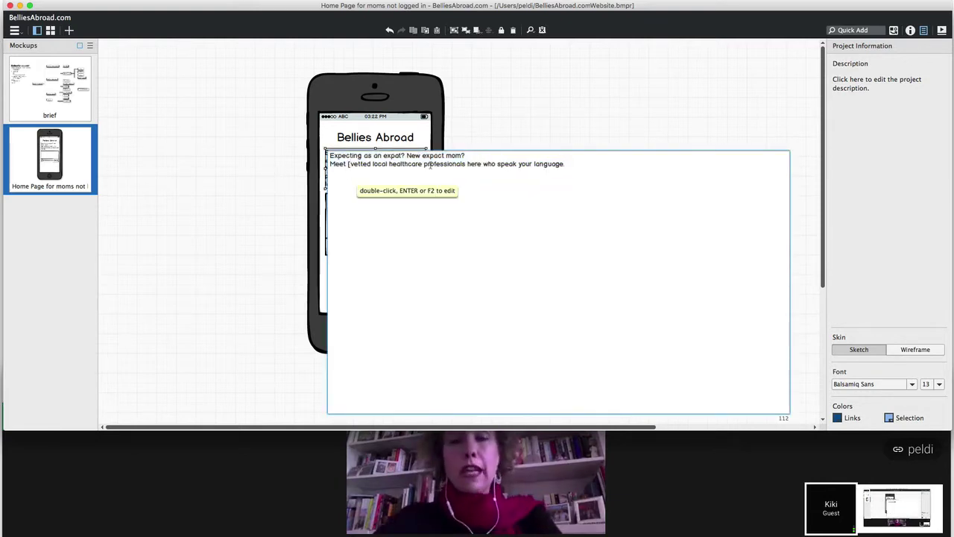
left_click(464, 163)
type("]")
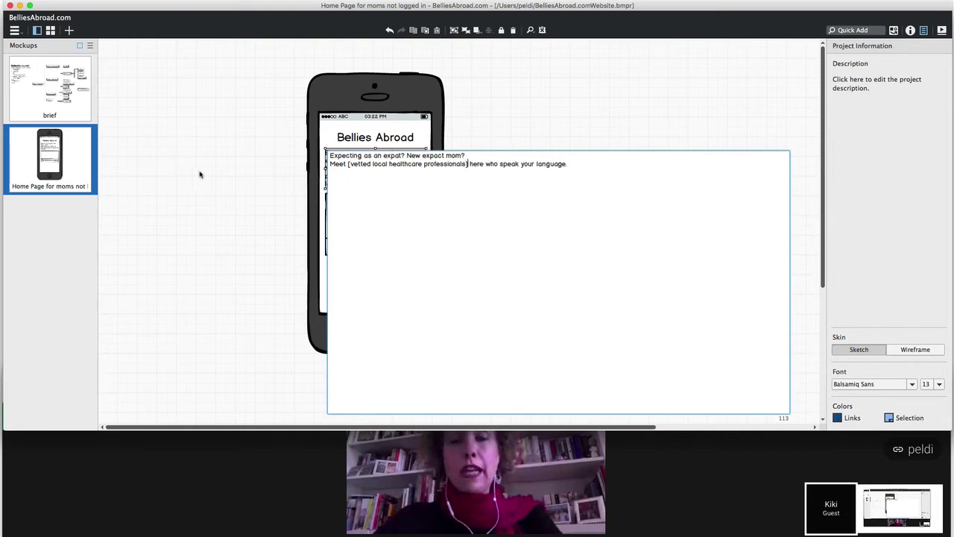
left_click(233, 185)
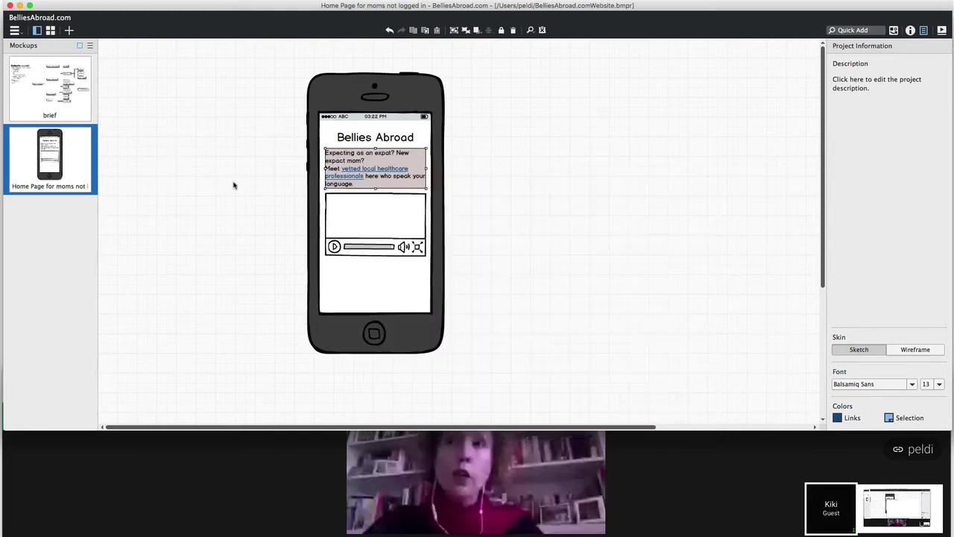
left_click(244, 222)
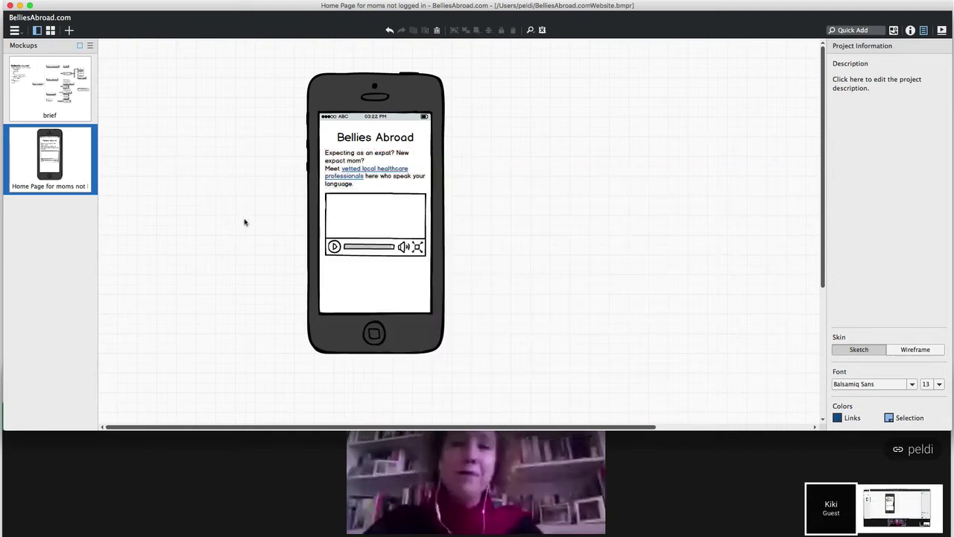
- Delete the word 'here' after the linked phrase in the intro
double_click(381, 181)
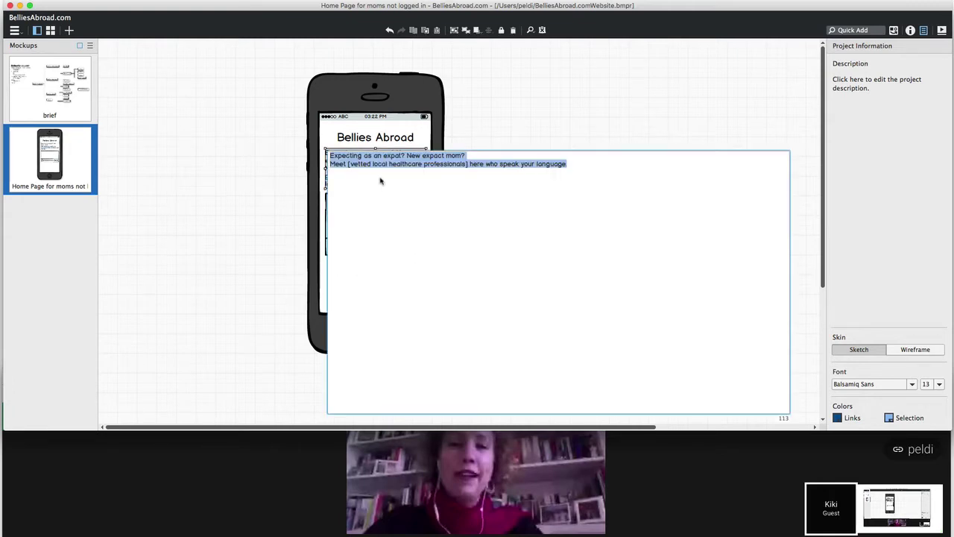
left_click(486, 163)
key("BackSpace")
key("BackSpace")
key("BackSpace")
key("BackSpace")
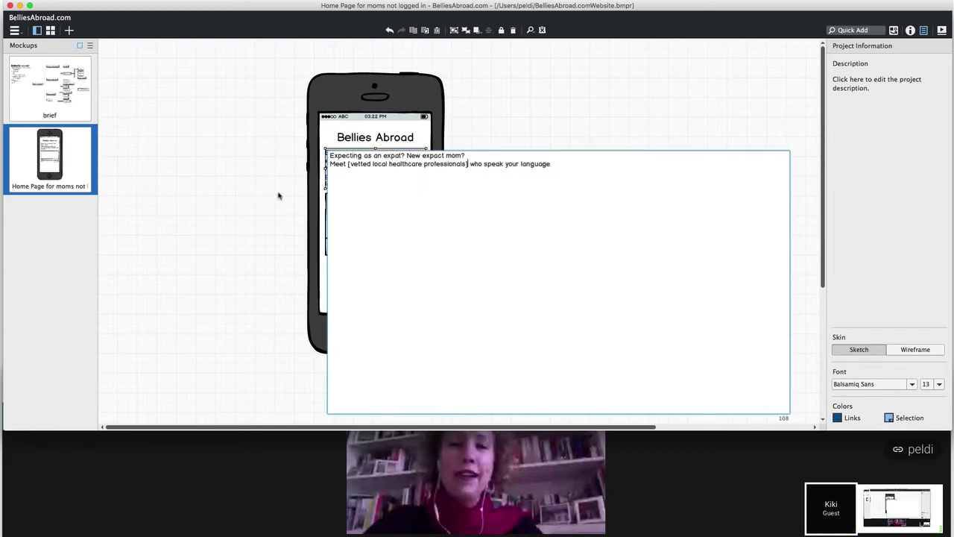
left_click(280, 192)
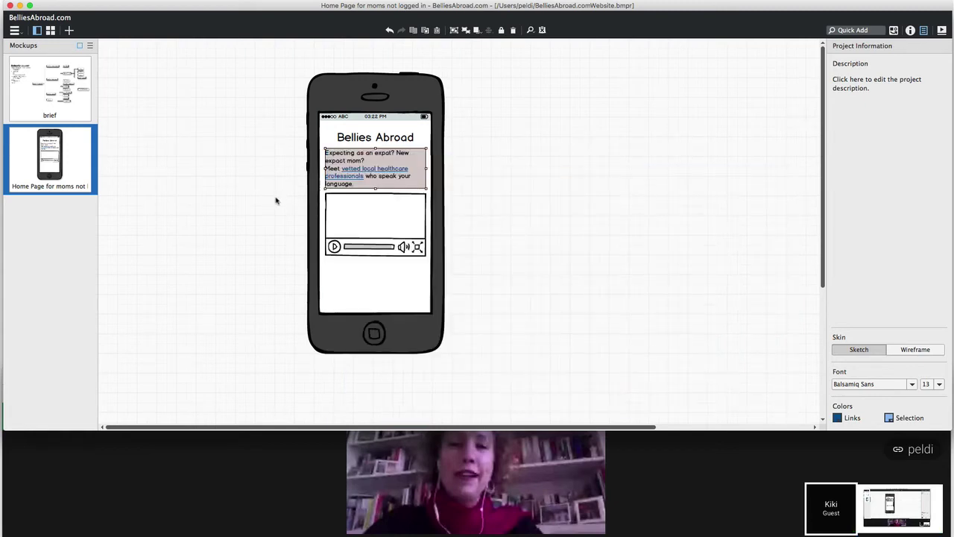
- Select the word 'vetted' in the intro text, then leave the editor without changes
key("Return")
key("Left")
key("Down")
key("Right")
key("Right")
key("Right")
key("Right")
key("Right")
key("Right")
key("alt+shift+Right")
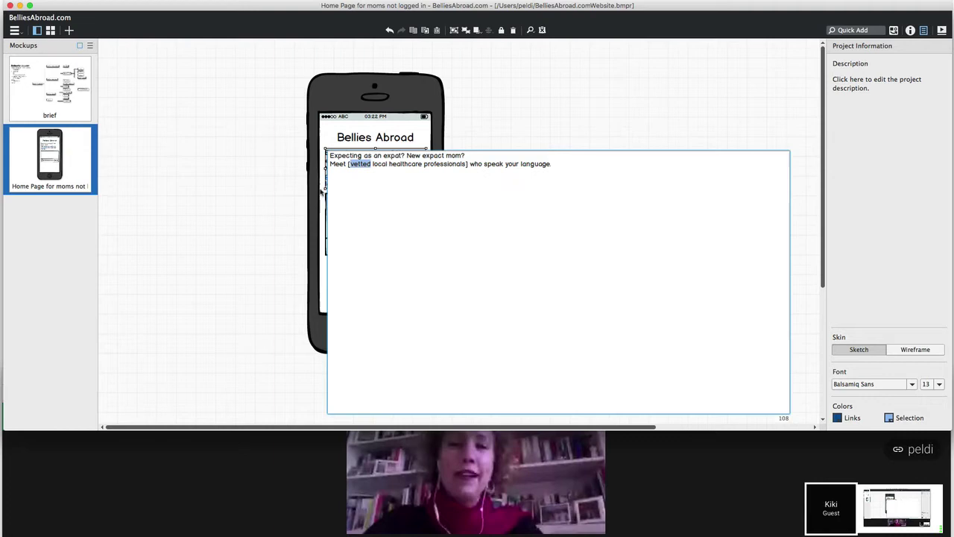
left_click(280, 175)
left_click(276, 495)
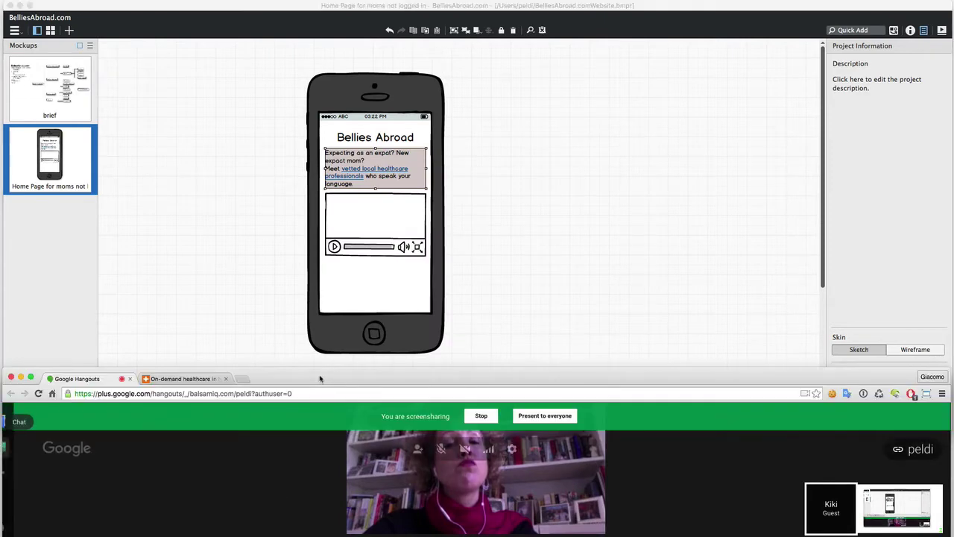
left_click(278, 234)
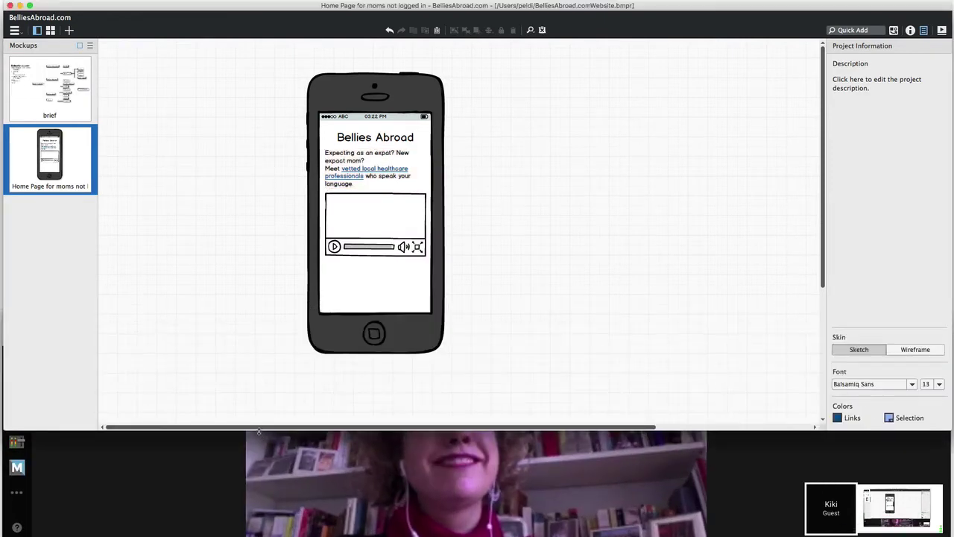
left_click(361, 160)
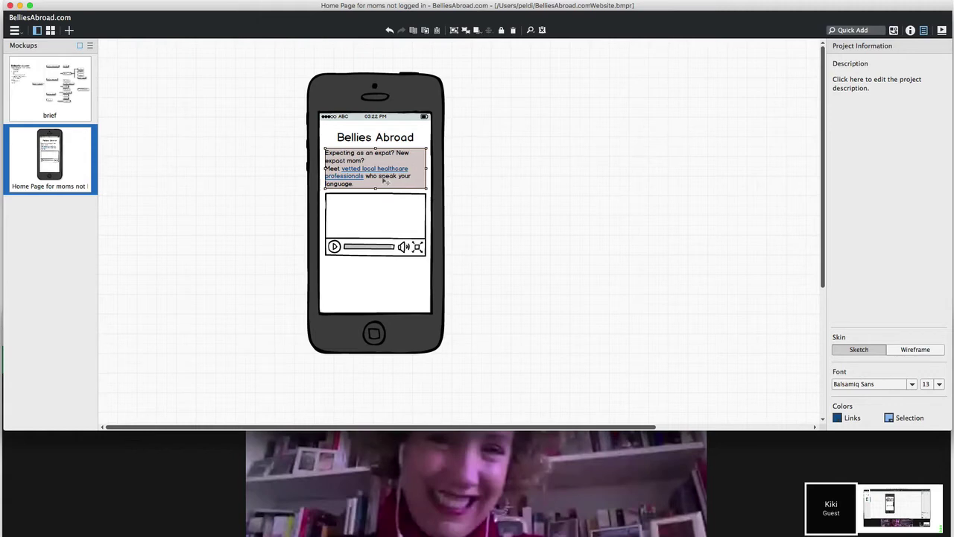
double_click(386, 182)
left_click(357, 164)
double_click(359, 164)
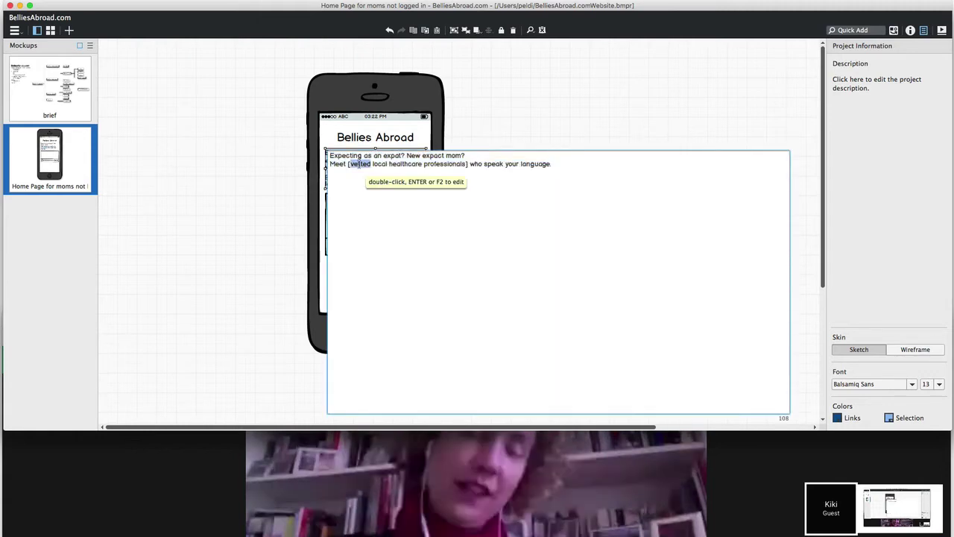
type("highly ")
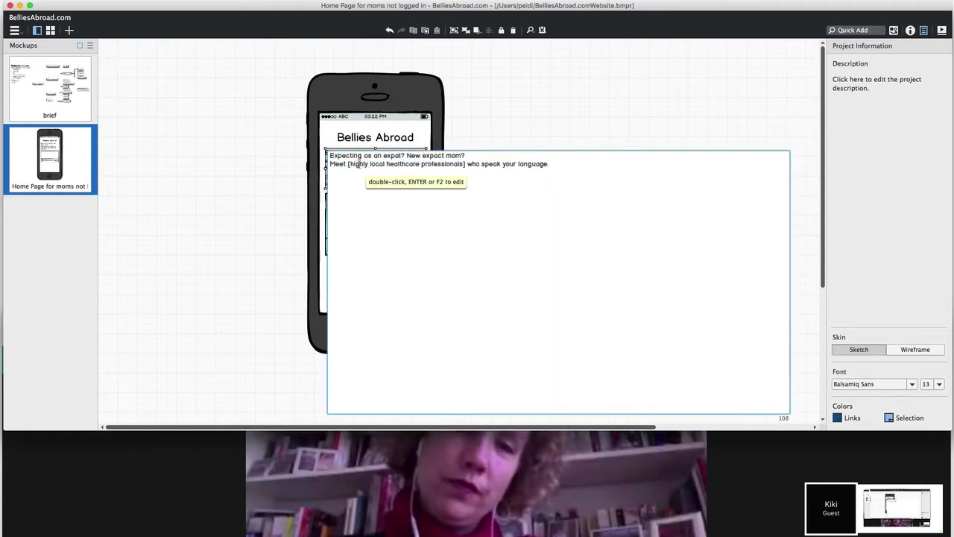
type("s")
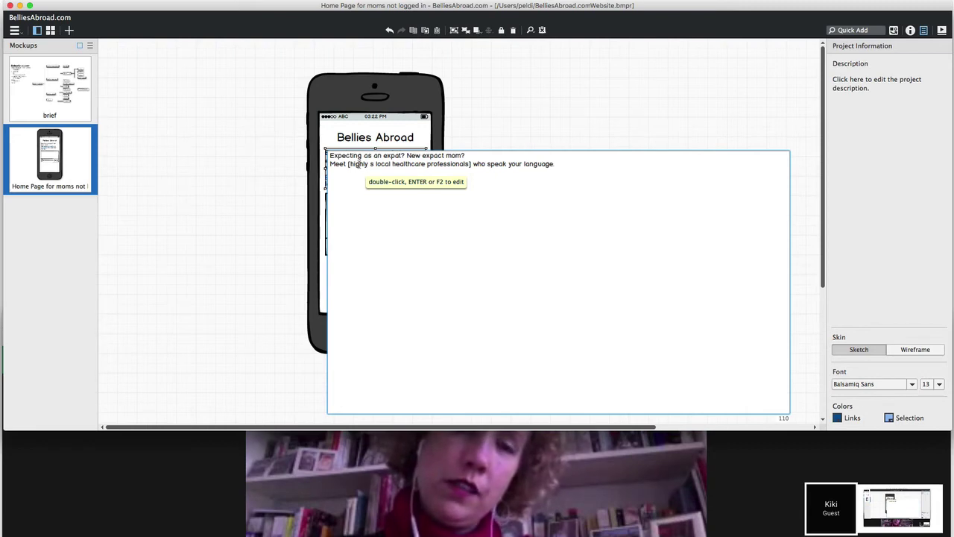
key("BackSpace")
type("recommended]")
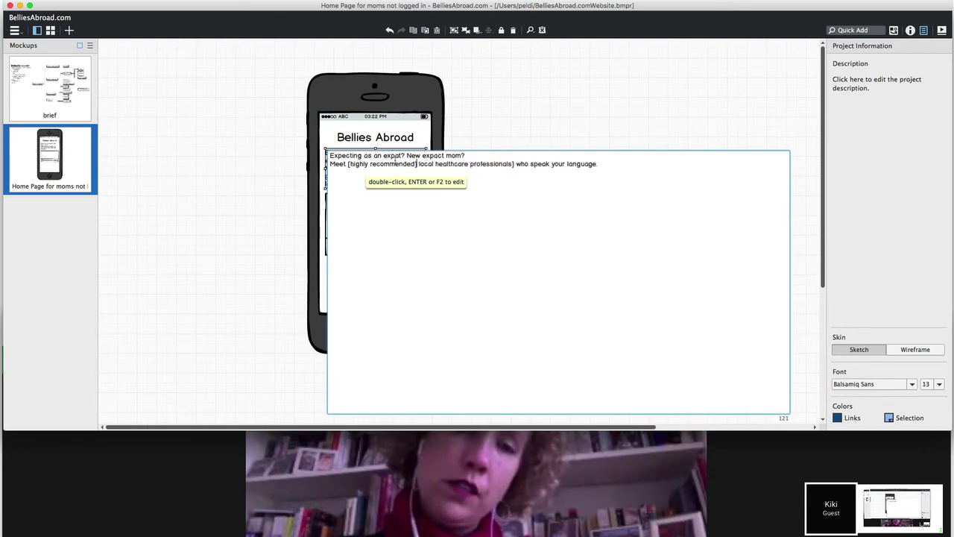
left_click(231, 189)
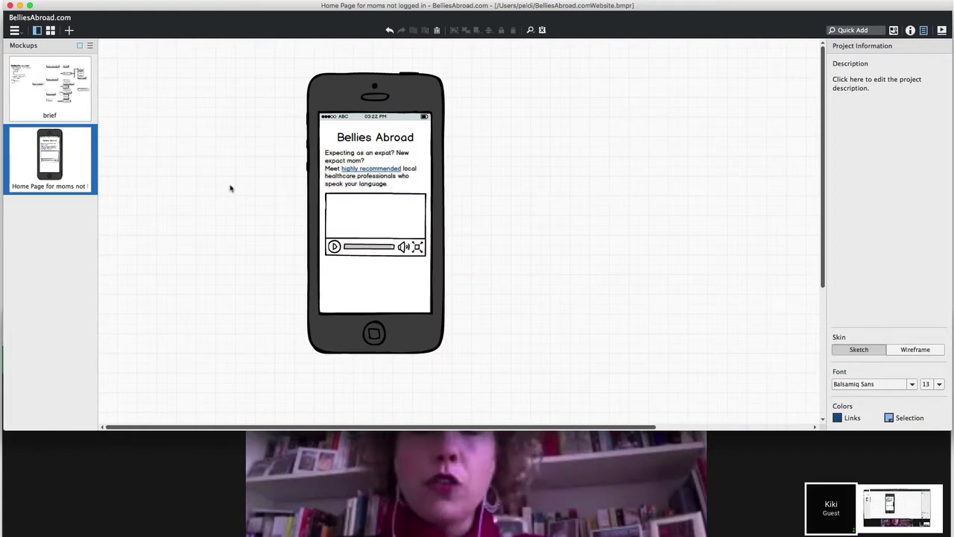
key("super+Tab")
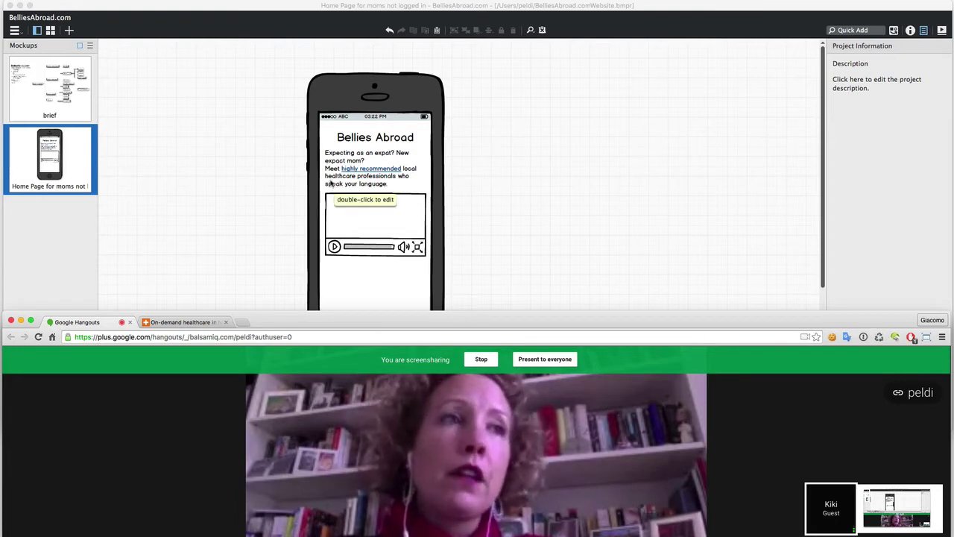
- Replace the linked 'highly recommended' with 'ethically uncompromised' and move the video player lower
left_click(331, 183)
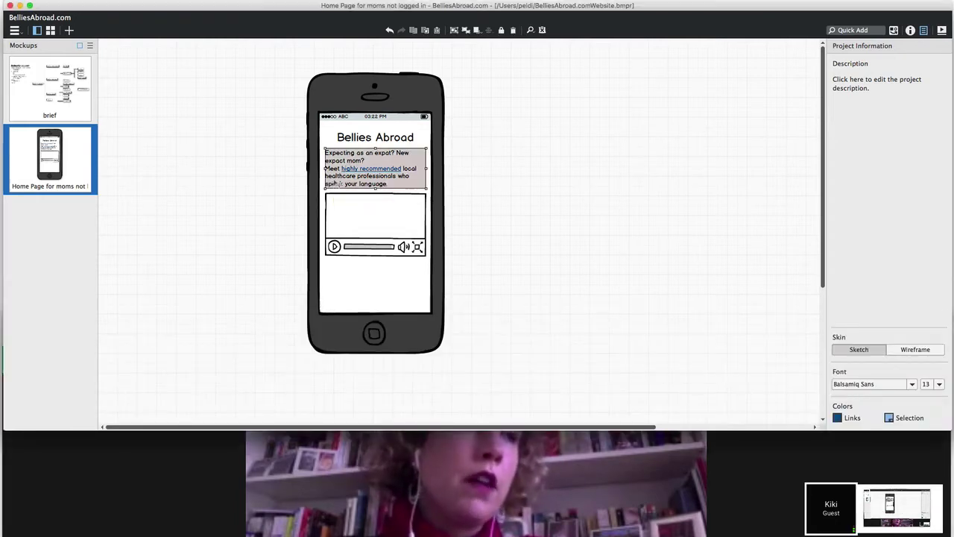
double_click(335, 183)
left_click(349, 163)
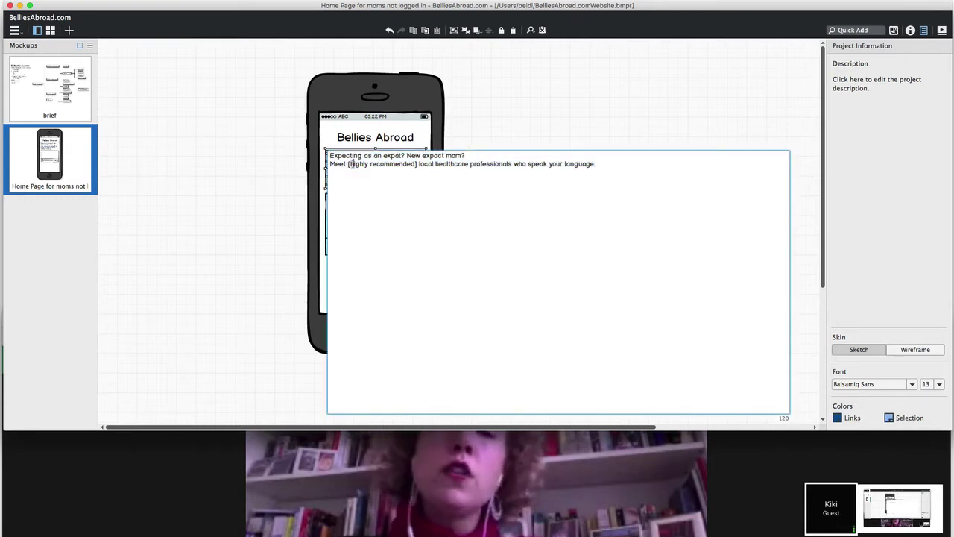
left_click_drag(349, 163, 415, 164)
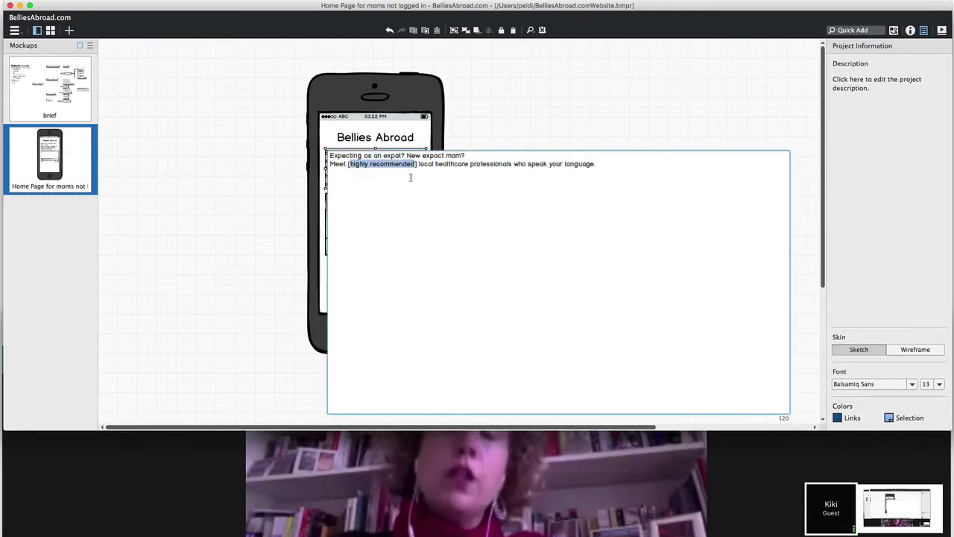
type("ethically uncompromised")
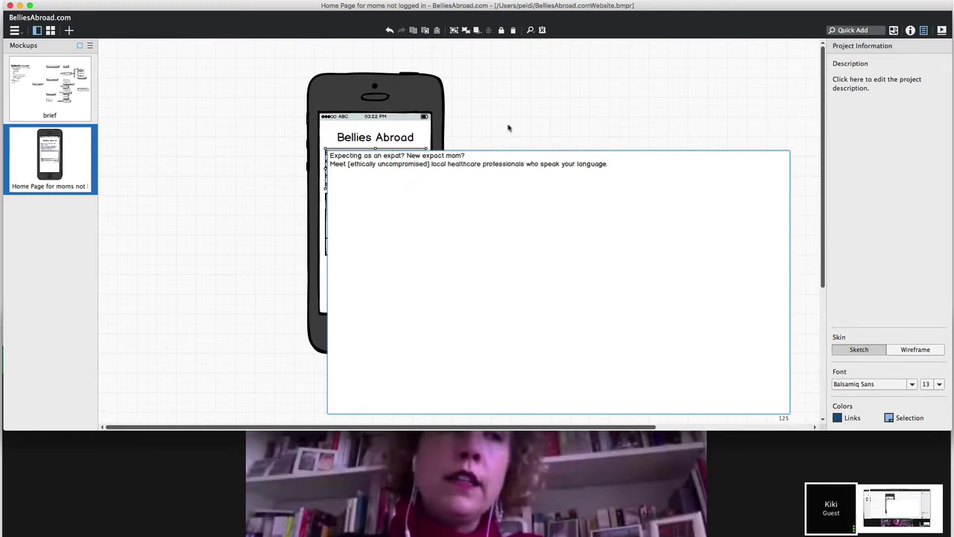
left_click(522, 138)
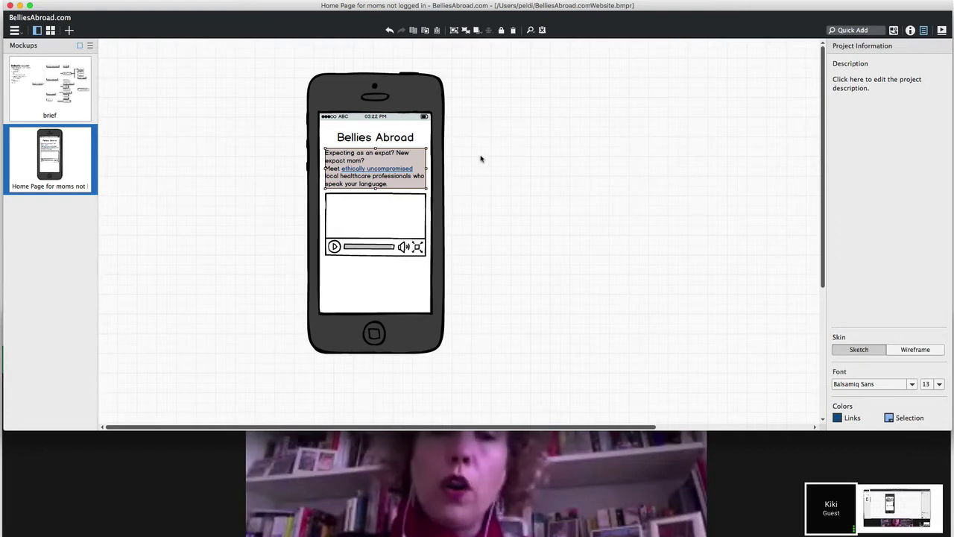
left_click(484, 158)
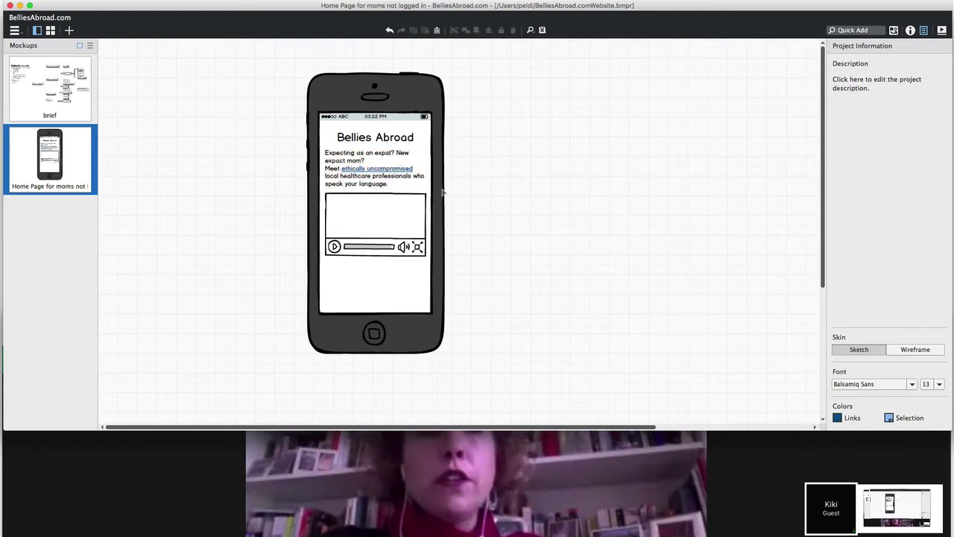
left_click_drag(375, 207, 378, 243)
- Insert a line break after the first intro sentence and stretch the text block to show every line
left_click(363, 187)
double_click(365, 161)
left_click(465, 156)
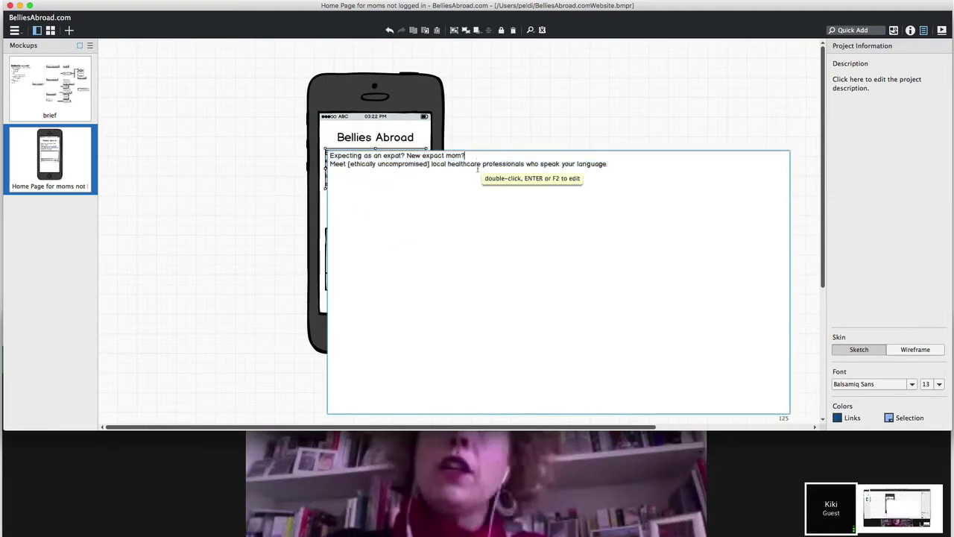
left_click(540, 124)
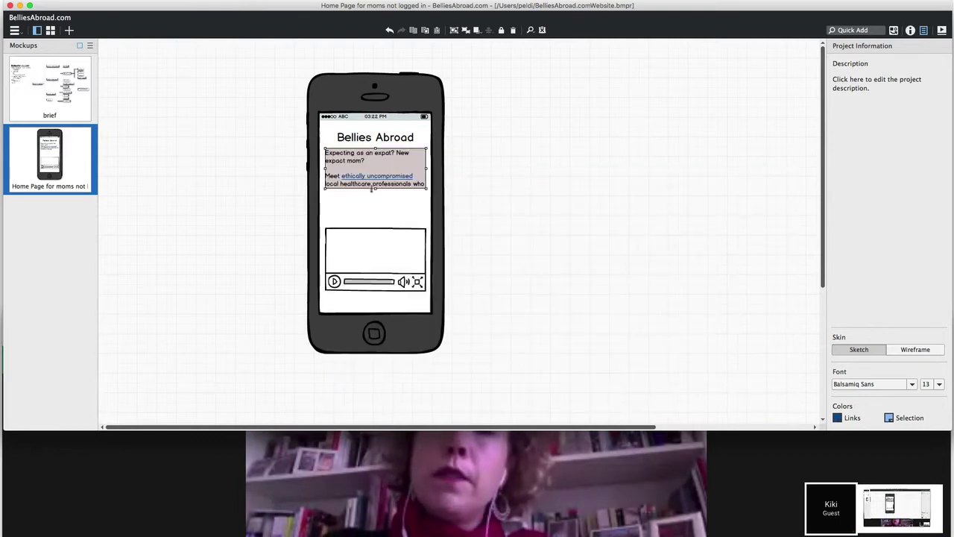
left_click_drag(374, 189, 377, 209)
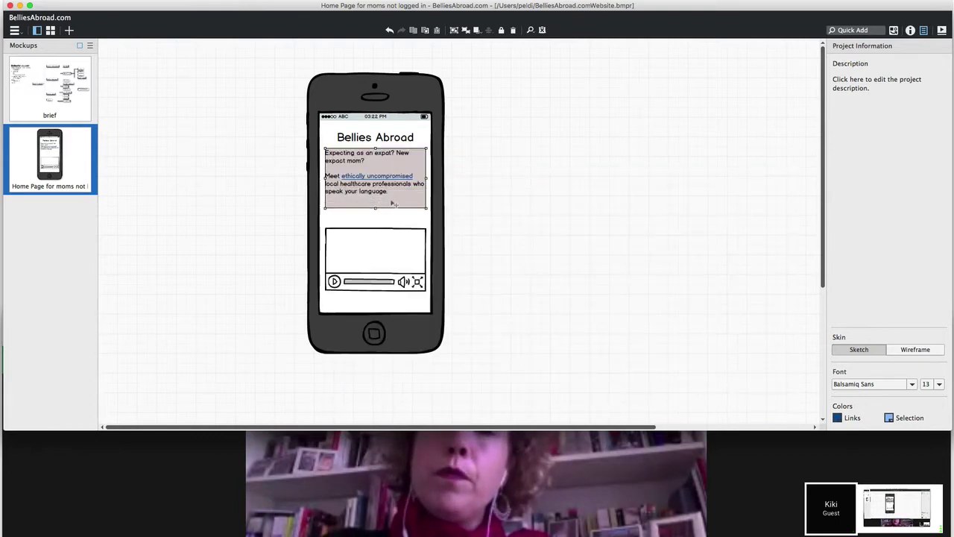
left_click(487, 199)
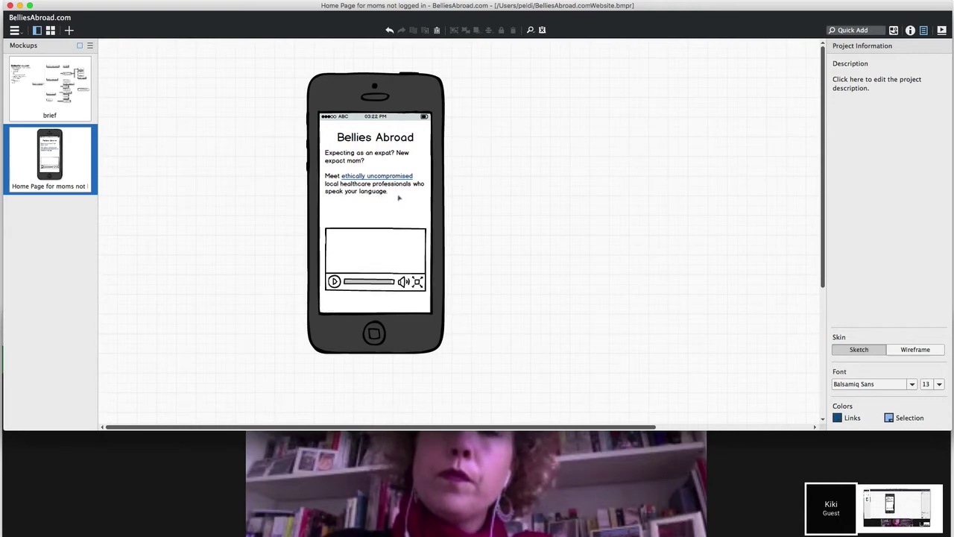
- Rewrite the second line as 'Looking for a local healthcare professional who not only speaks your language, but is also'
double_click(397, 193)
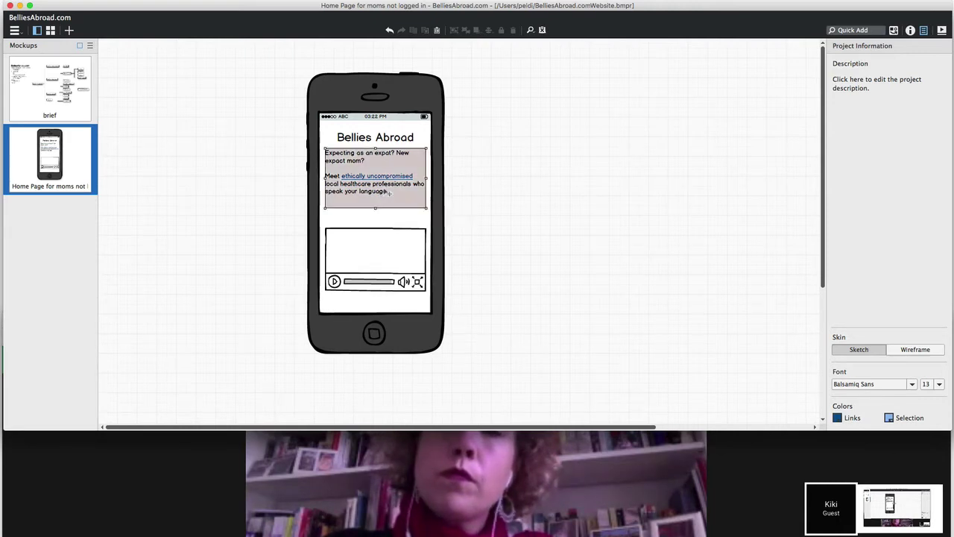
left_click(328, 205)
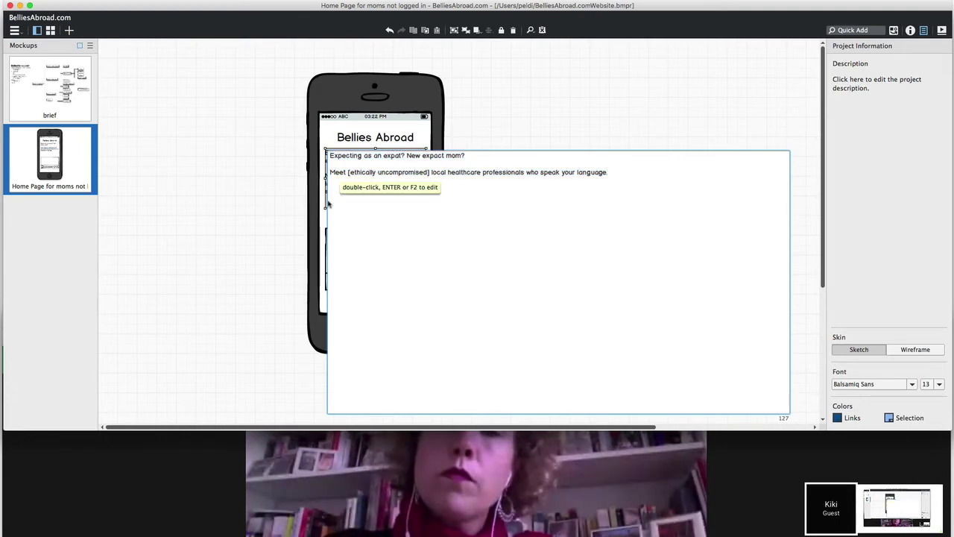
type("Looking for a medic")
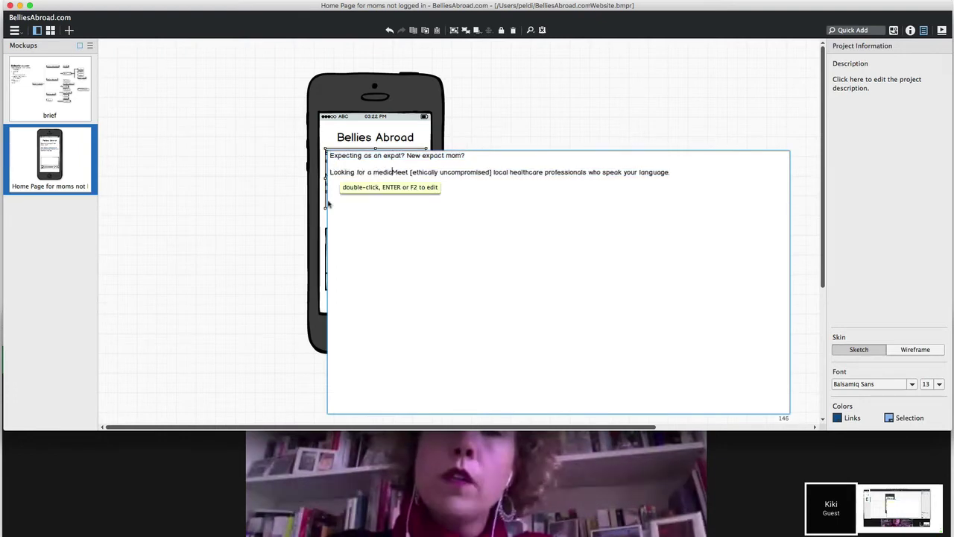
type("al professio")
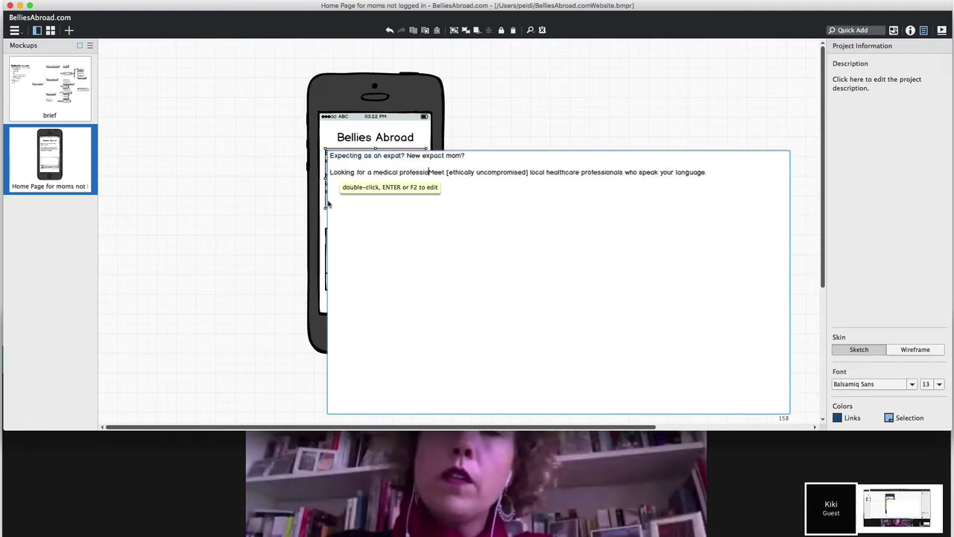
type("nal who")
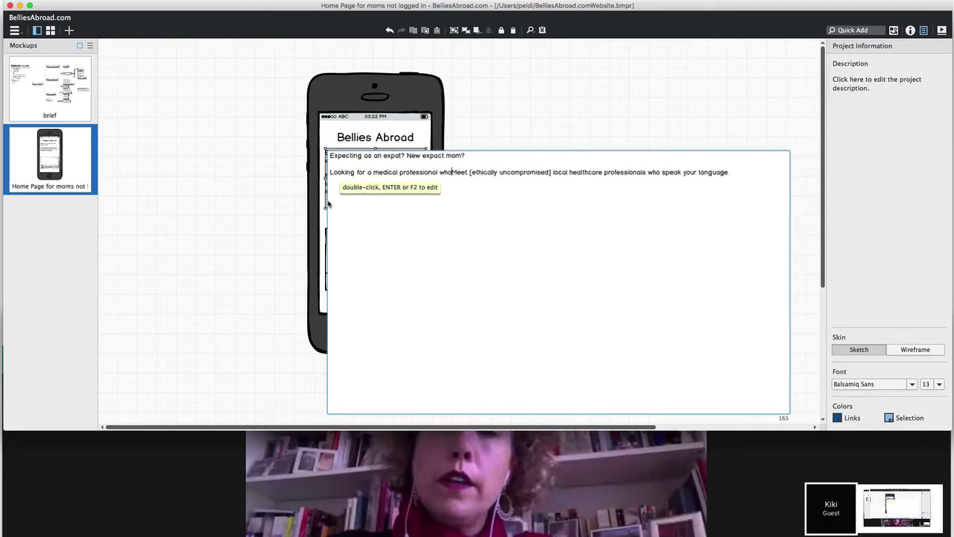
type(" not")
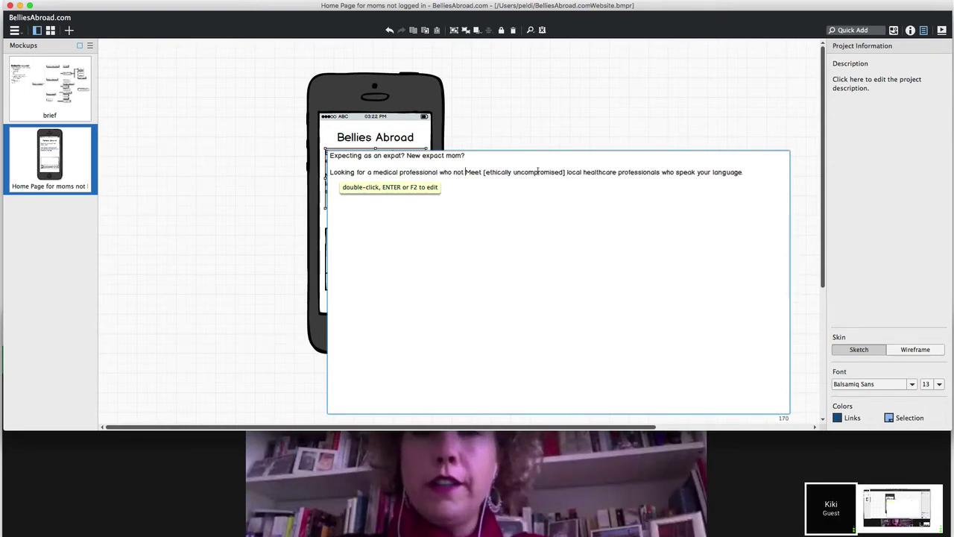
key("BackSpace")
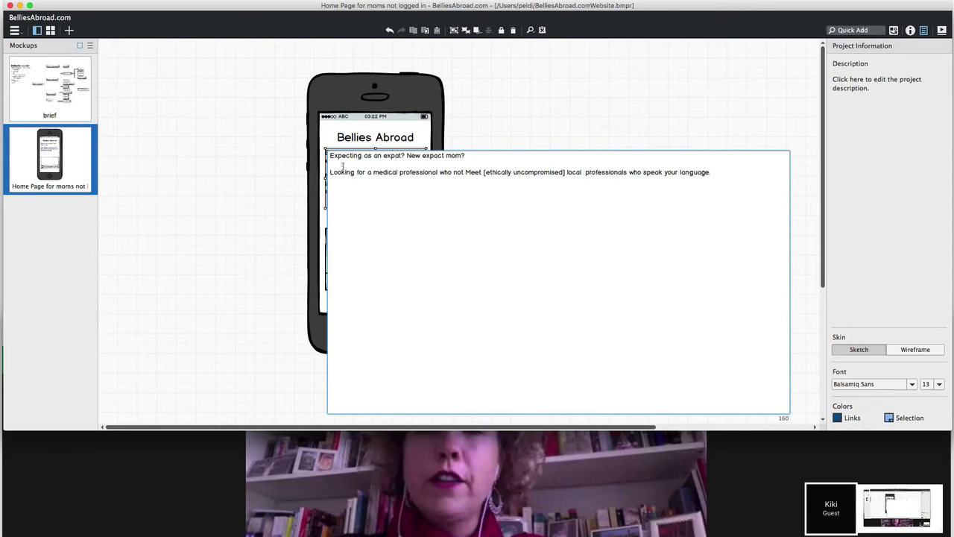
type("local healthcare")
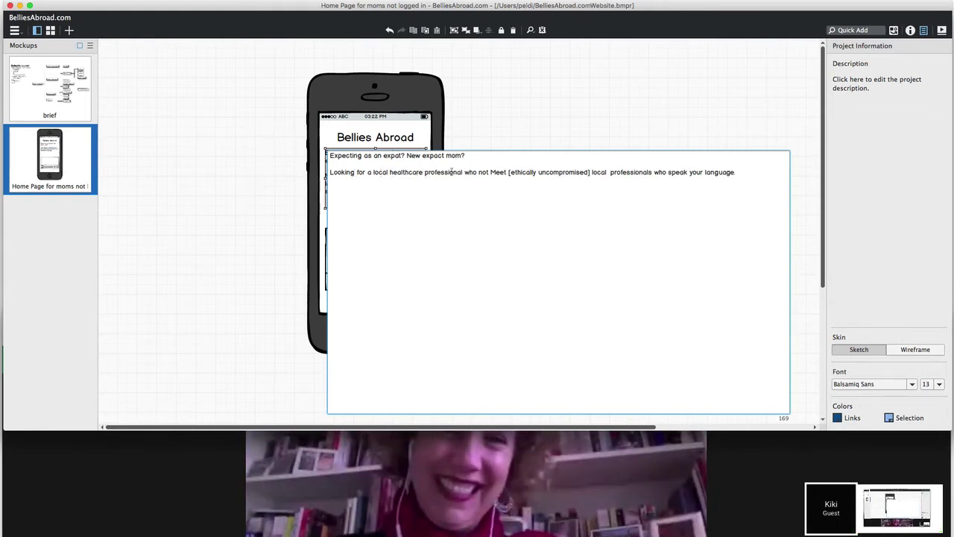
type("who not only speaks your language, but is also")
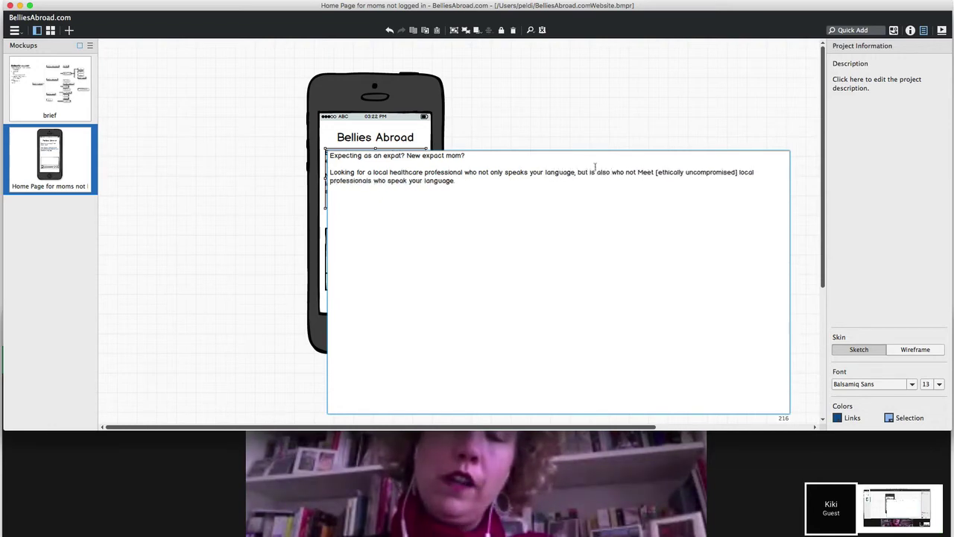
- Delete the leftover old words and end the sentence with '?' after 'ethically uncompromised'
left_click_drag(656, 172, 595, 172)
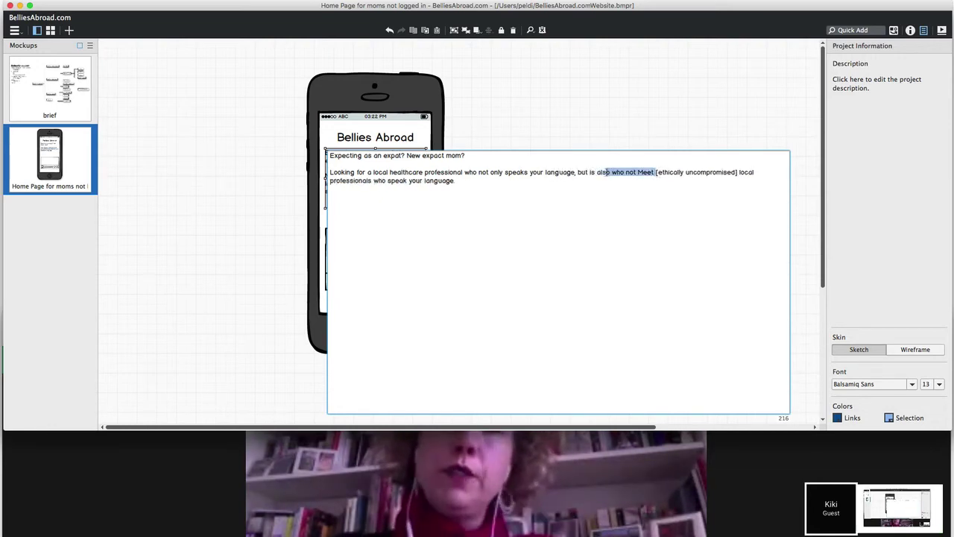
key("BackSpace")
left_click_drag(695, 172, 694, 183)
type("?")
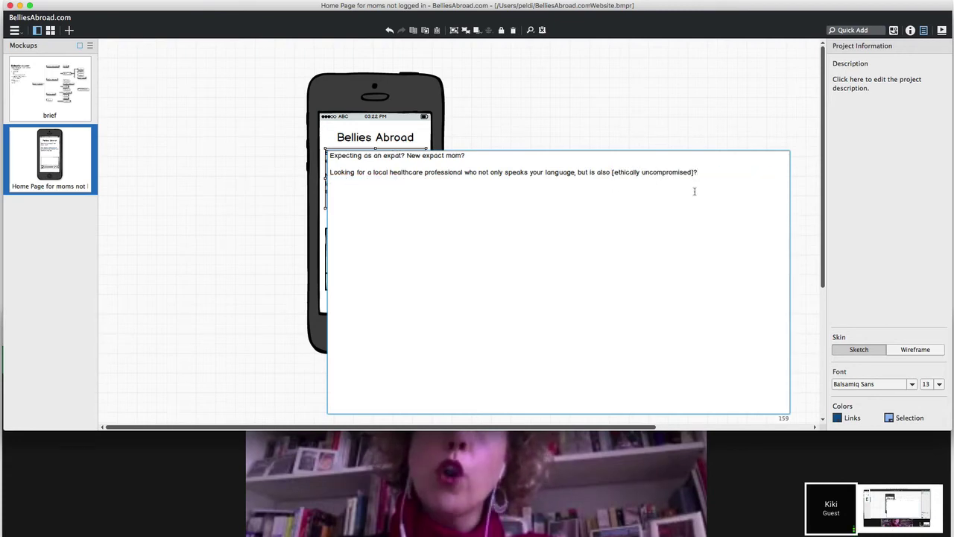
left_click_drag(613, 173, 692, 172)
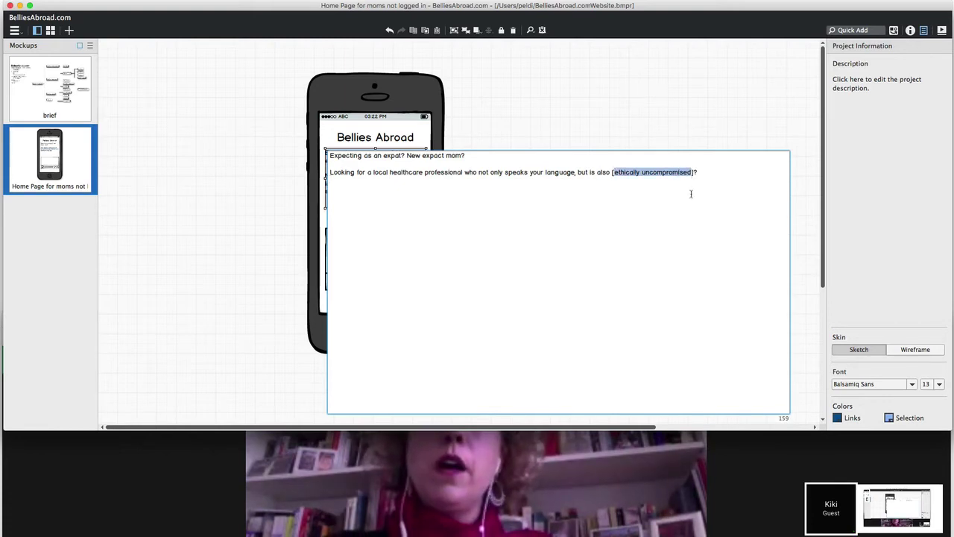
left_click(688, 195)
- Commit the intro edit and place a copy of the intro text beside the phone
left_click(639, 115)
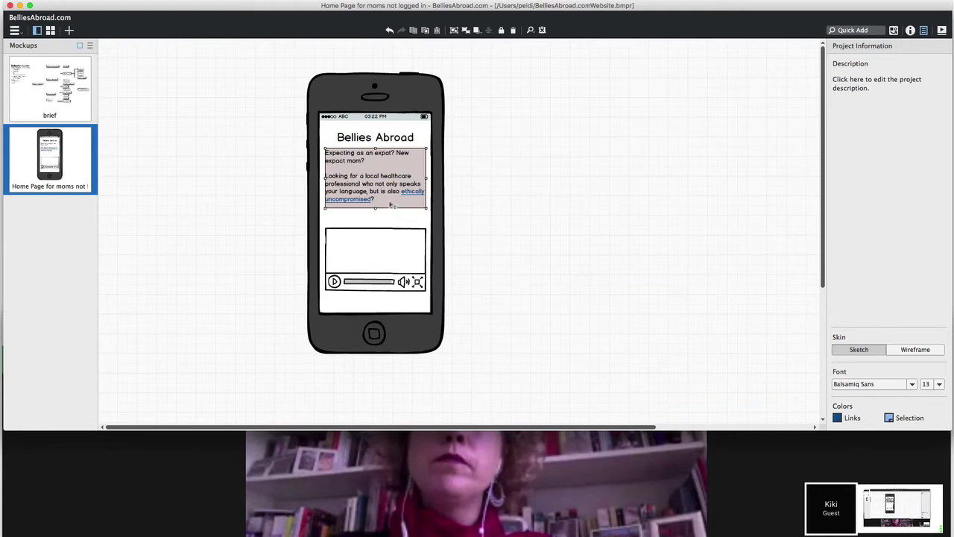
left_click(262, 200)
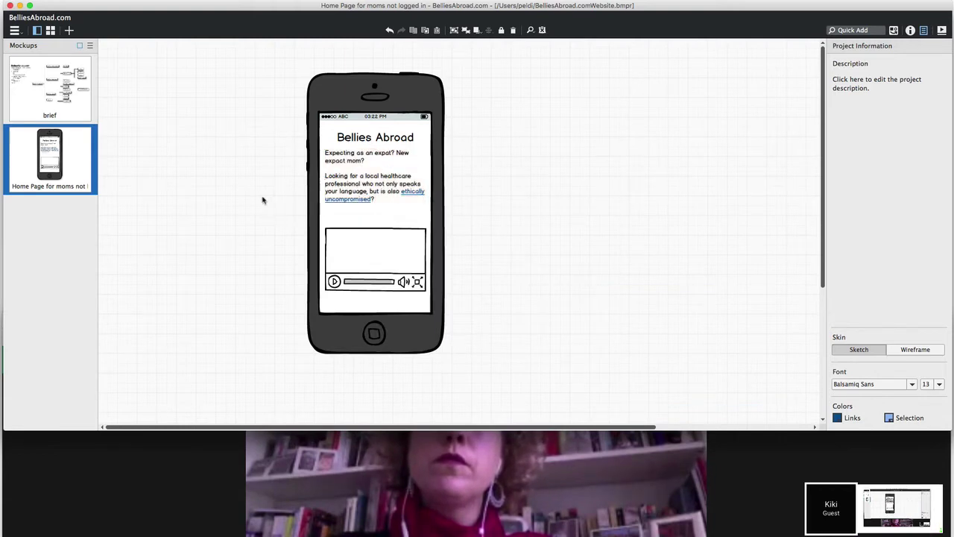
left_click(369, 183)
left_click_drag(367, 201, 526, 199)
- Begin the copied text with 'Bellies Abroad helps mothers-to-be find' and add 'local'
double_click(515, 193)
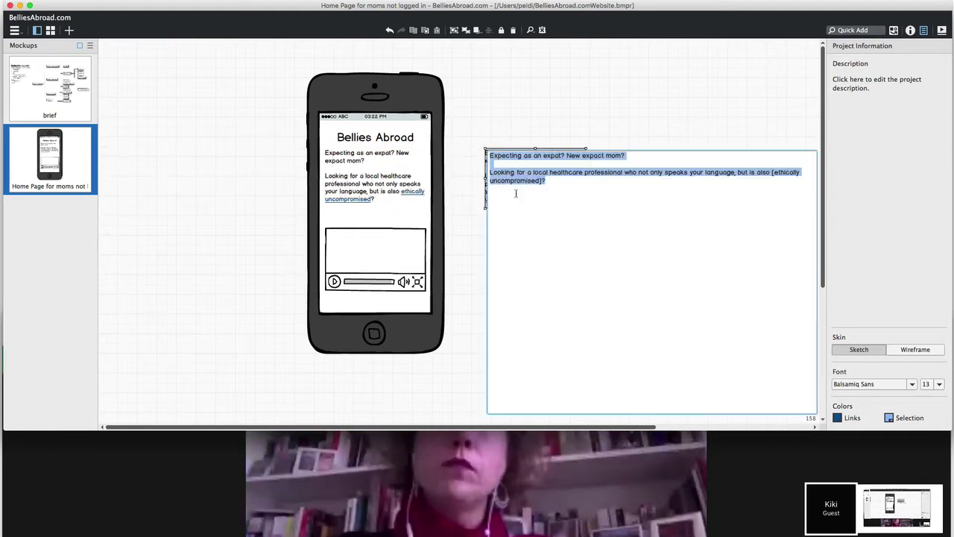
key("Left")
key("Return")
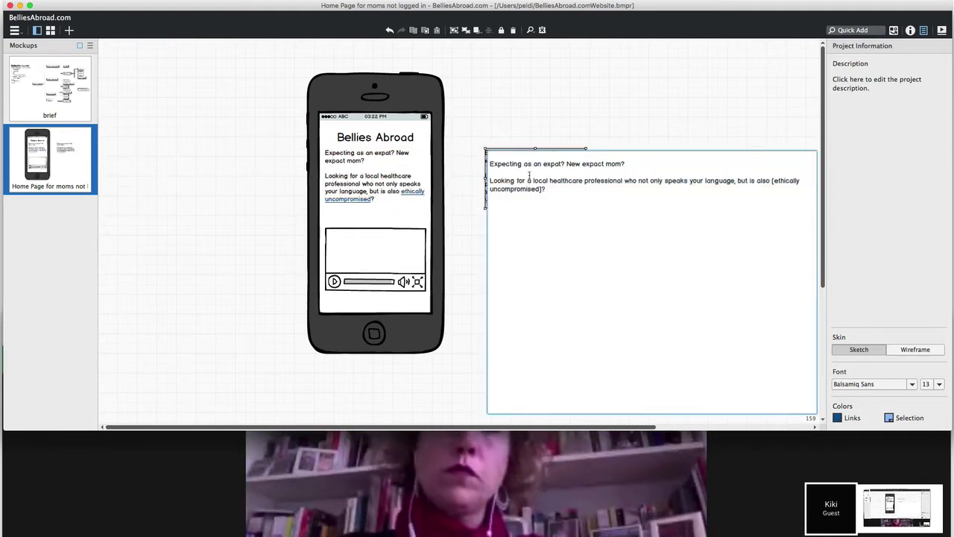
type("Bellies")
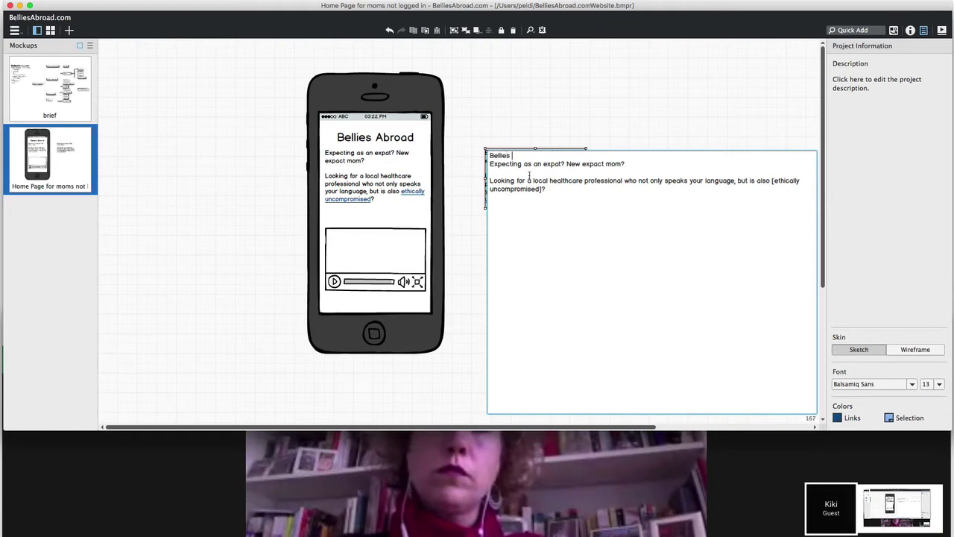
type(" Aborda")
key("BackSpace")
key("BackSpace")
key("BackSpace")
key("BackSpace")
type("road helps ")
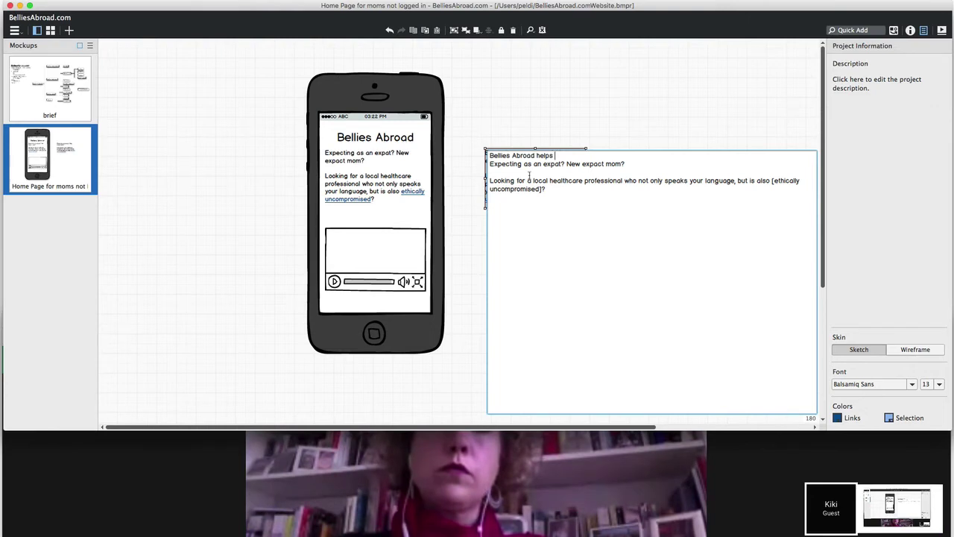
type("expec")
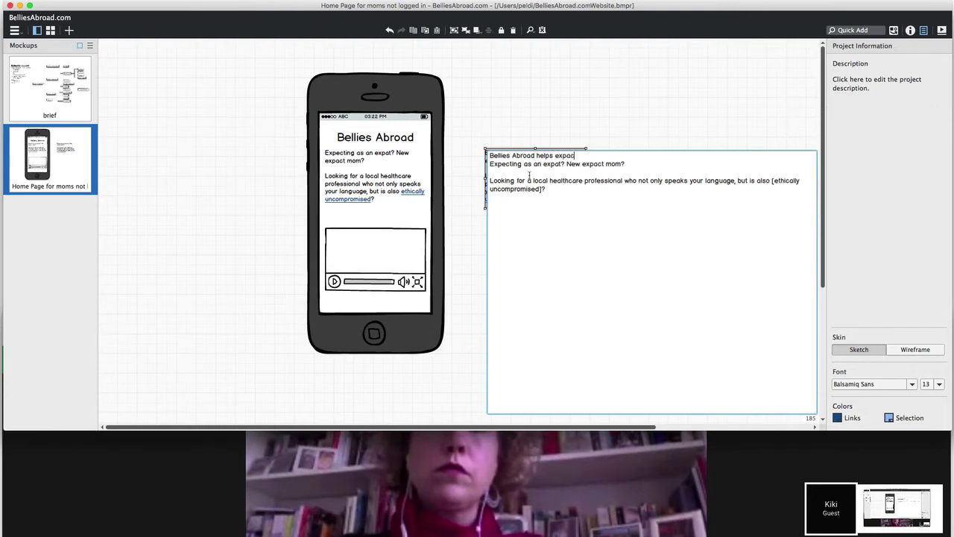
type("t mothers or mothers-to-be fi")
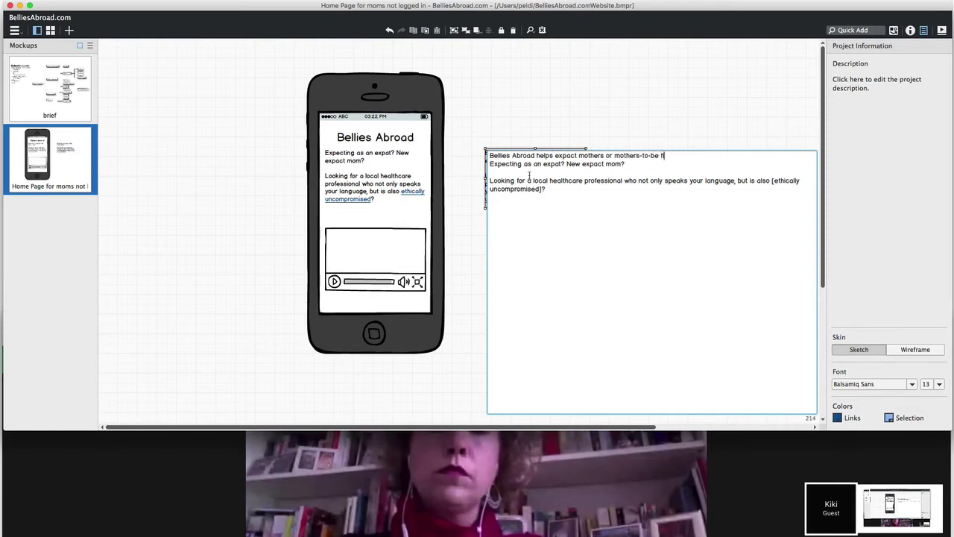
type("local")
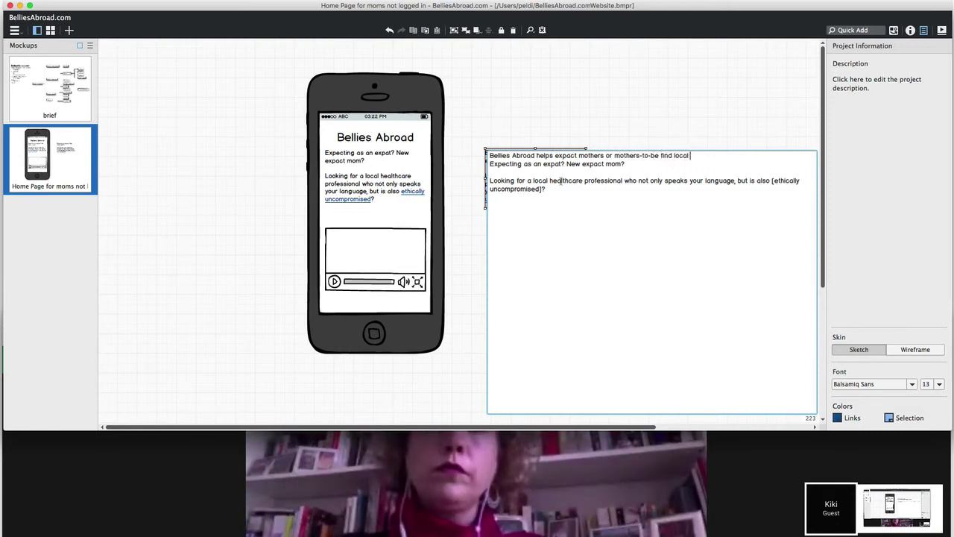
- Merge the lines into one sentence with 'professionals', 'speak' and 'that are' replacing 'is'
left_click_drag(549, 180, 699, 157)
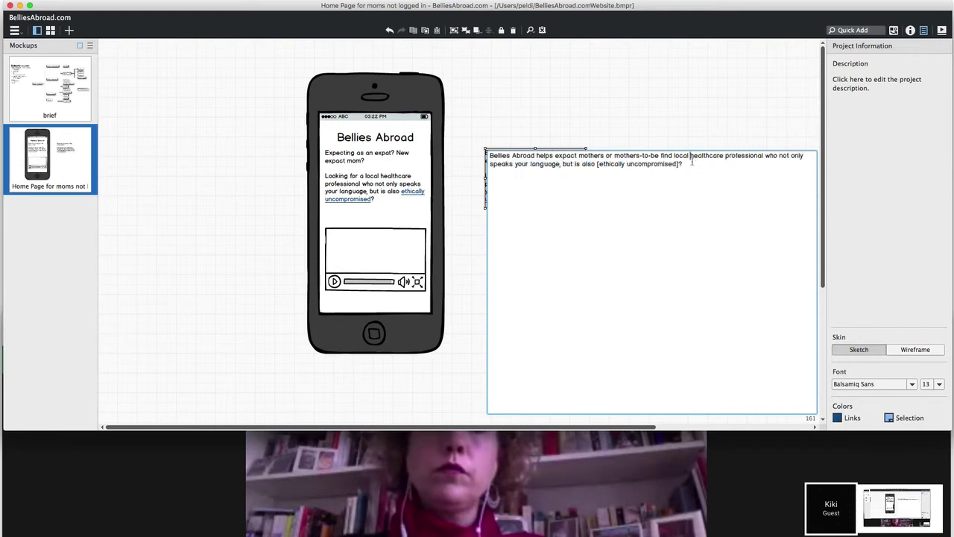
left_click(763, 155)
type("s")
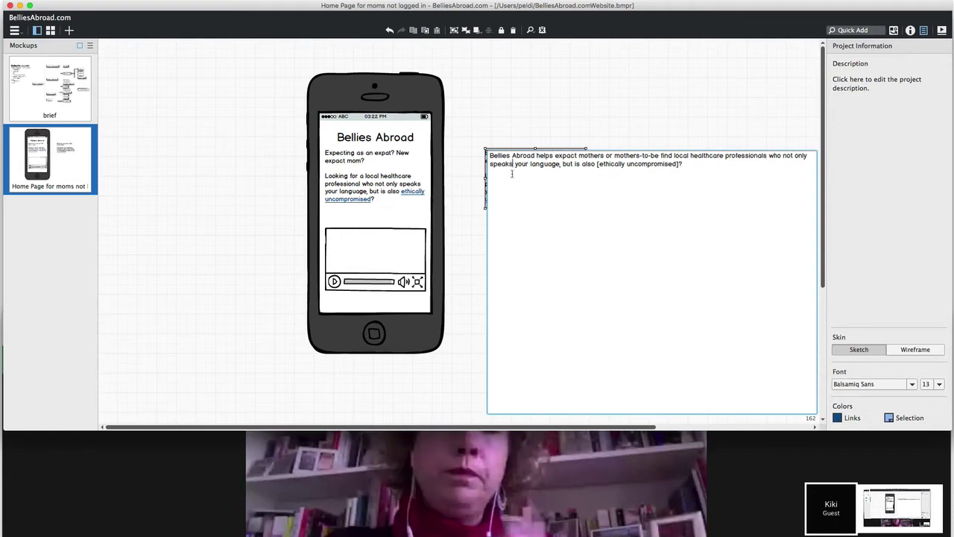
key("BackSpace")
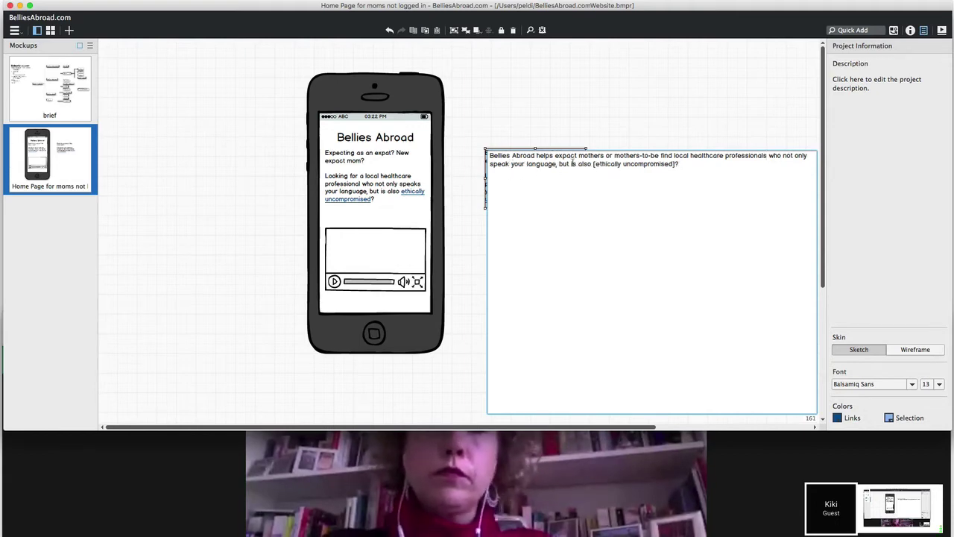
double_click(573, 163)
type("that are")
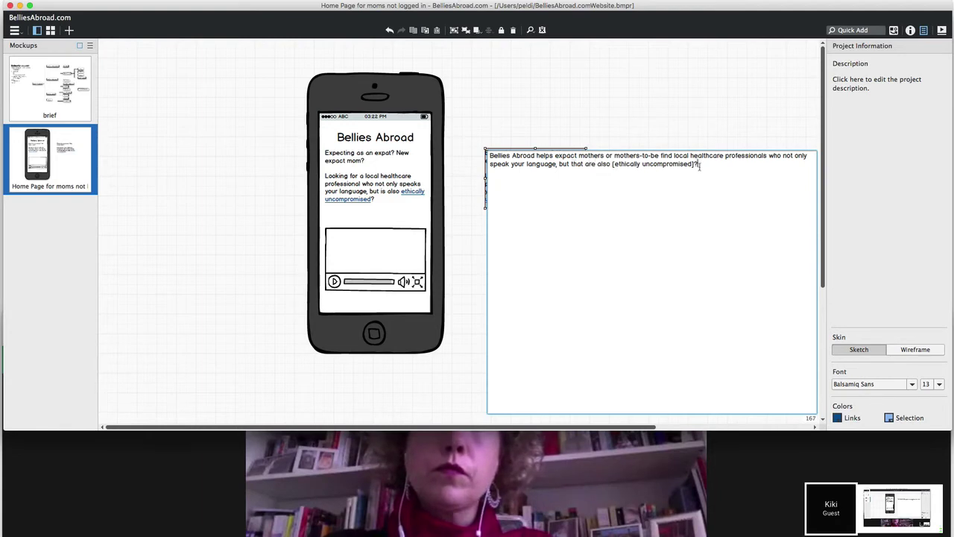
left_click(650, 101)
left_click(641, 195)
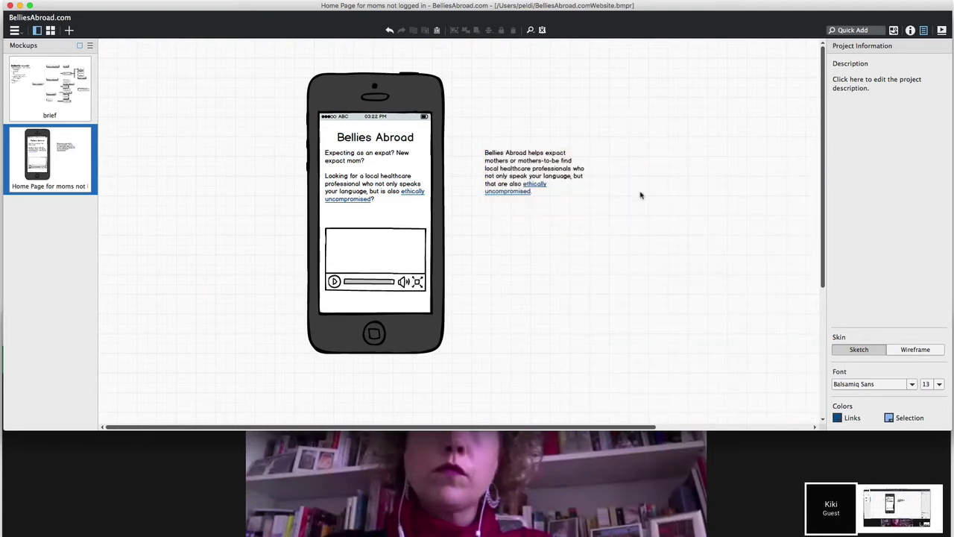
left_click(575, 181)
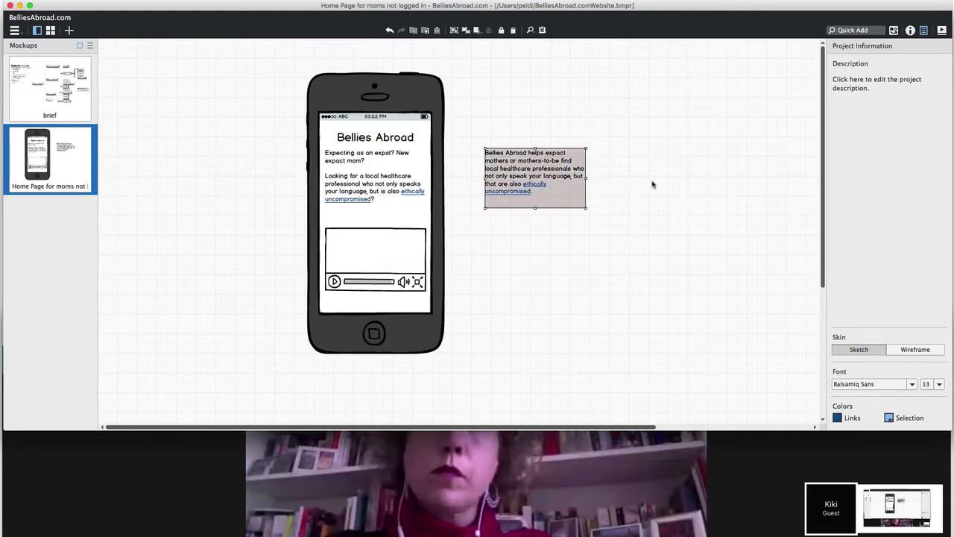
left_click(415, 192)
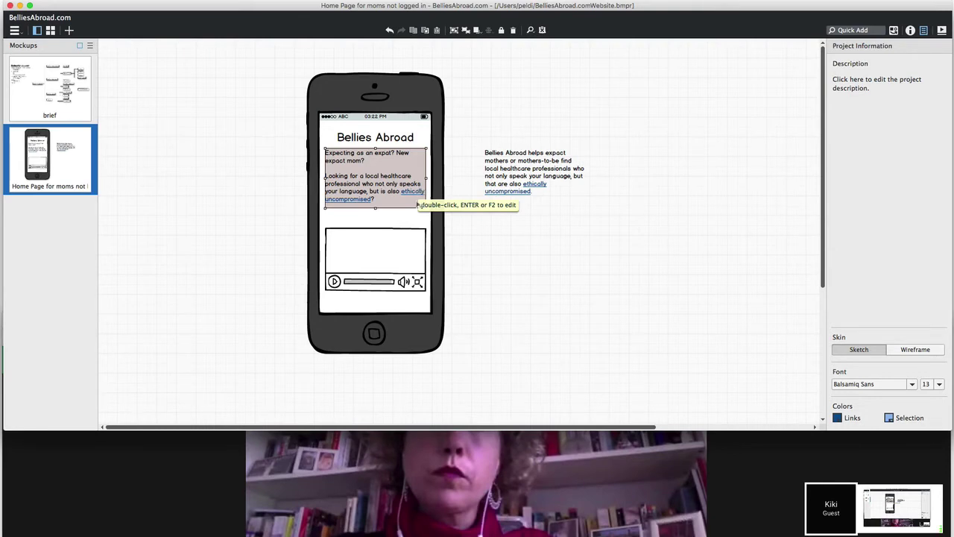
left_click(209, 453)
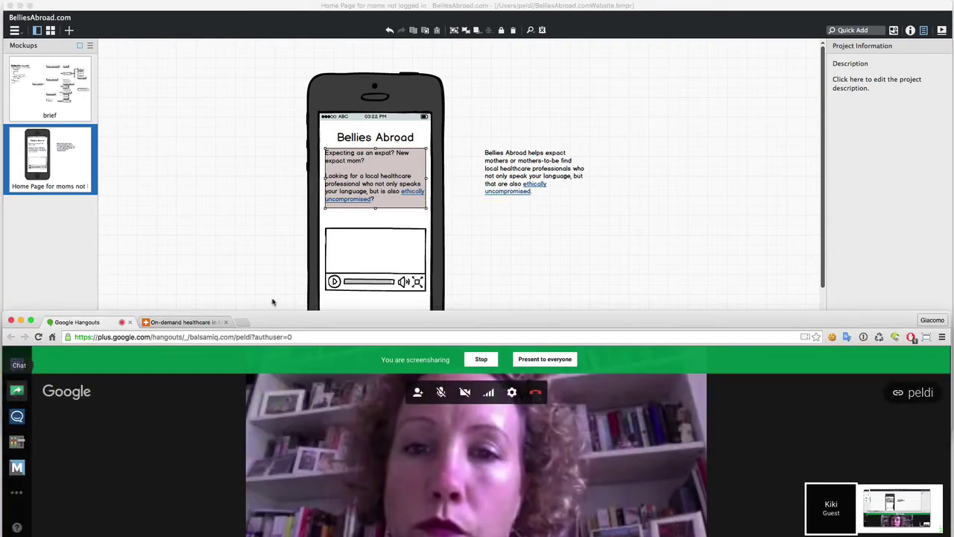
left_click(526, 167)
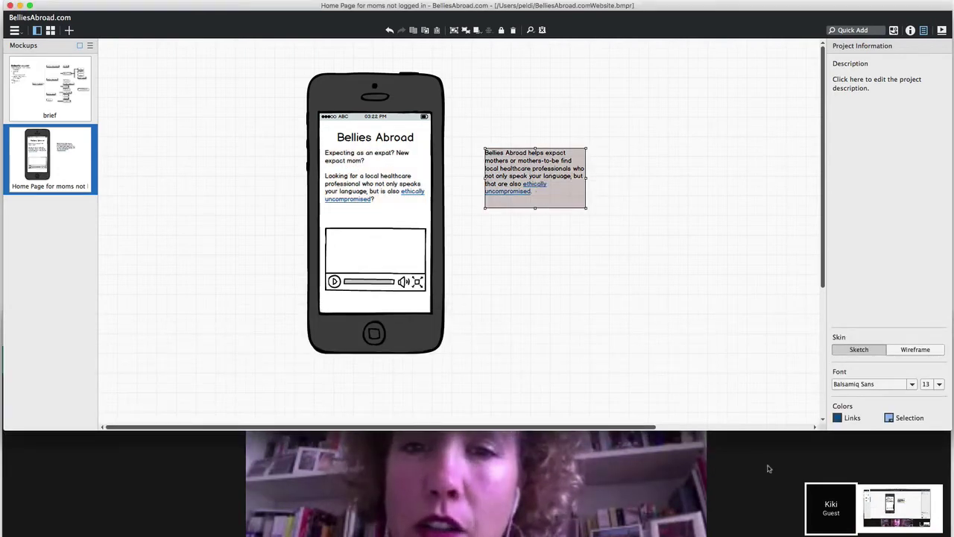
left_click(544, 262)
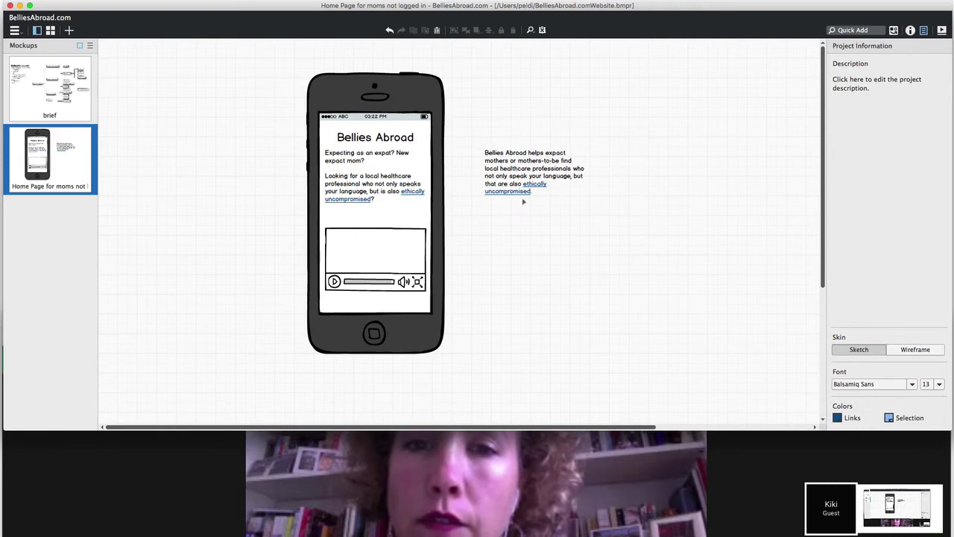
- Delete the phone's old intro paragraph and move the new Bellies Abroad text into the phone under the title
left_click(408, 179)
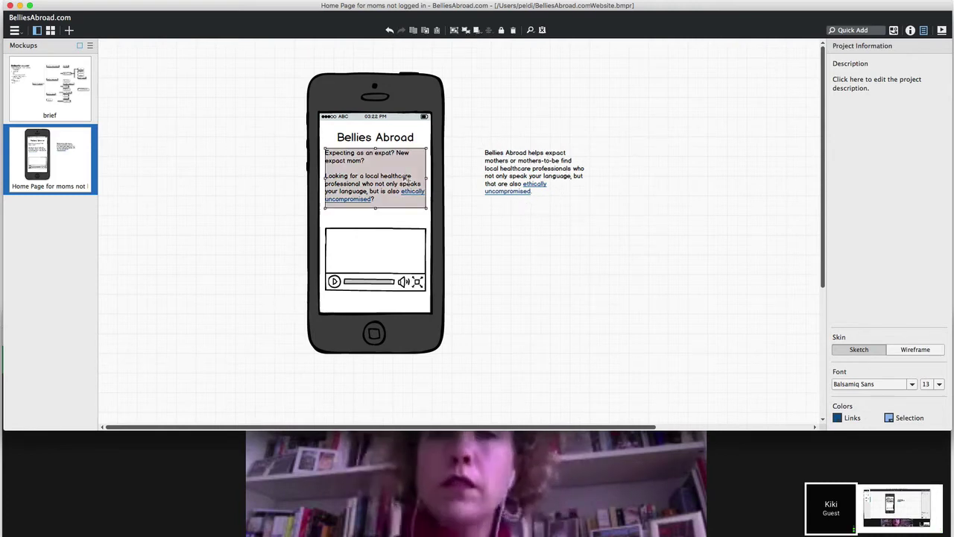
key("Delete")
left_click_drag(528, 175, 368, 176)
left_click(251, 166)
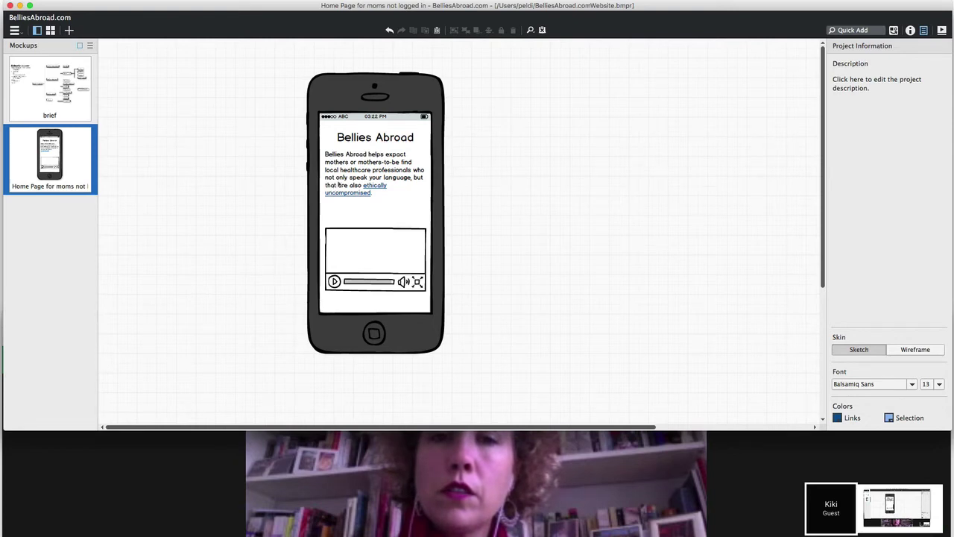
- Remove the word 'that' so the sentence ends '…but are also ethically uncompromised'
double_click(340, 184)
left_click(531, 170)
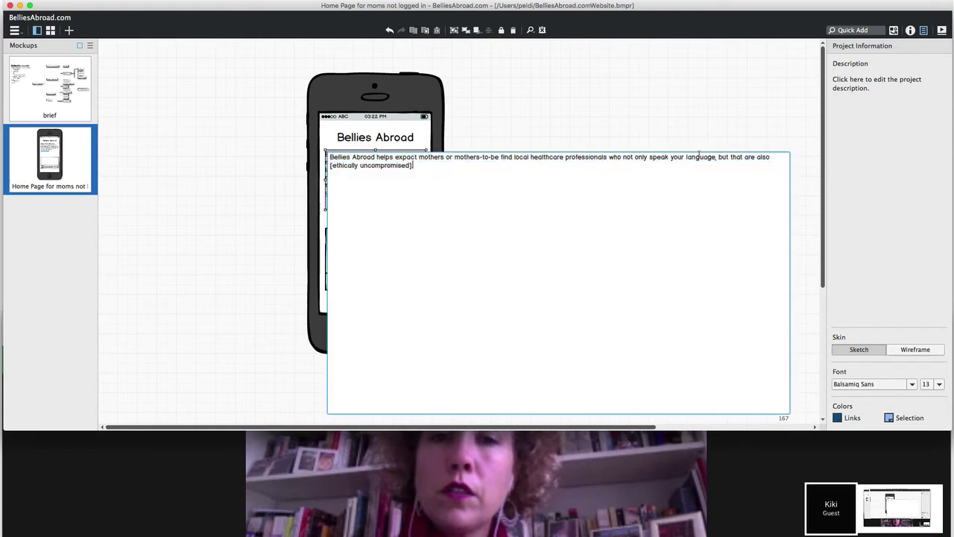
double_click(739, 157)
key("BackSpace")
left_click(639, 130)
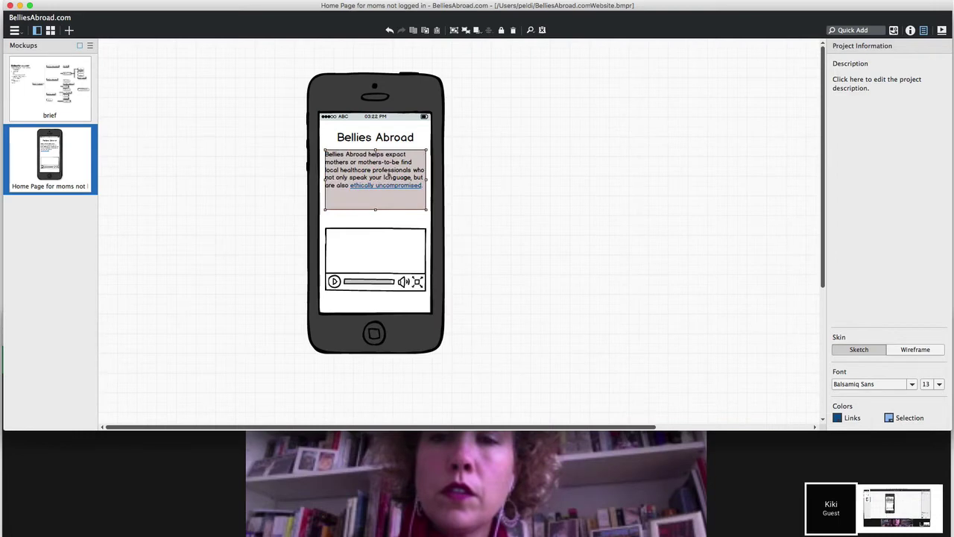
left_click(266, 216)
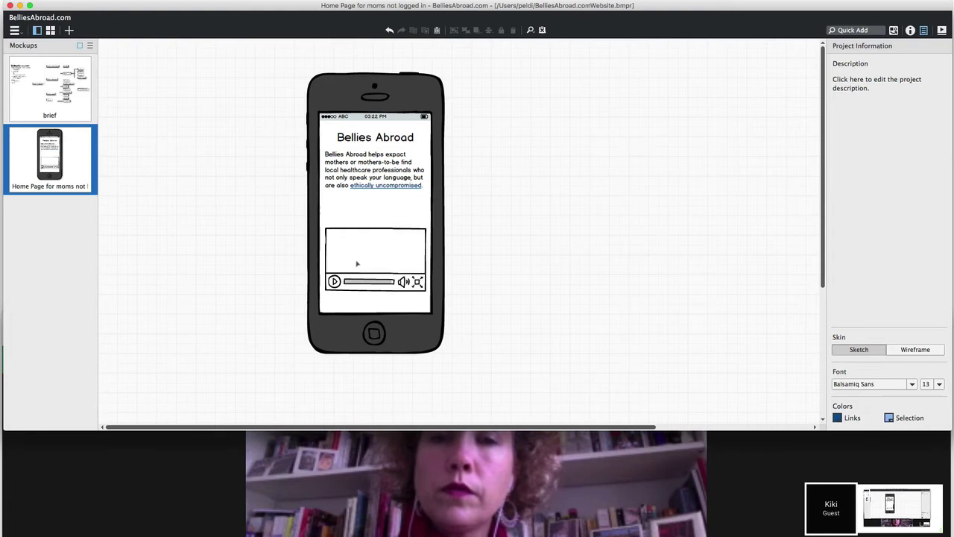
- Move the video player up and place a Play Circle Outlined icon on it, deleting the extra icon
left_click_drag(357, 263, 355, 236)
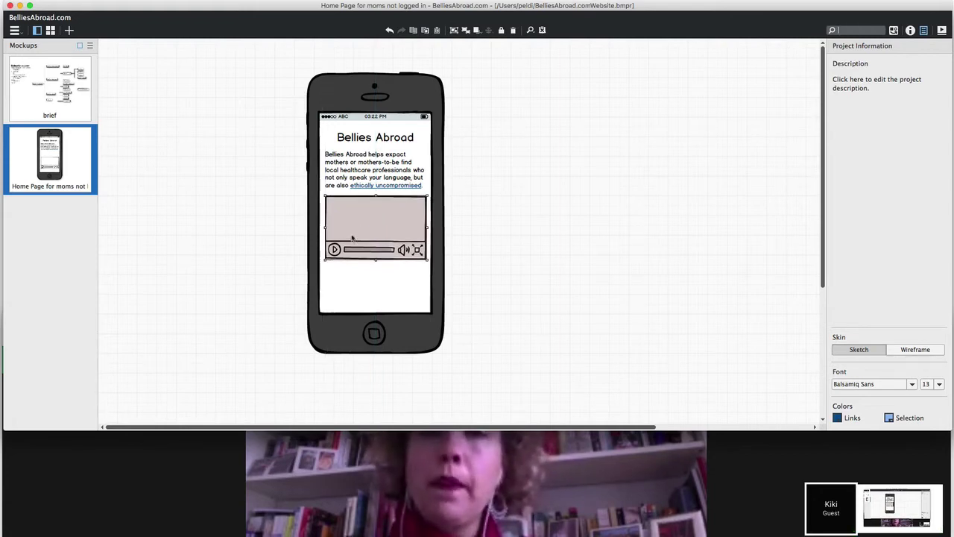
type("pla")
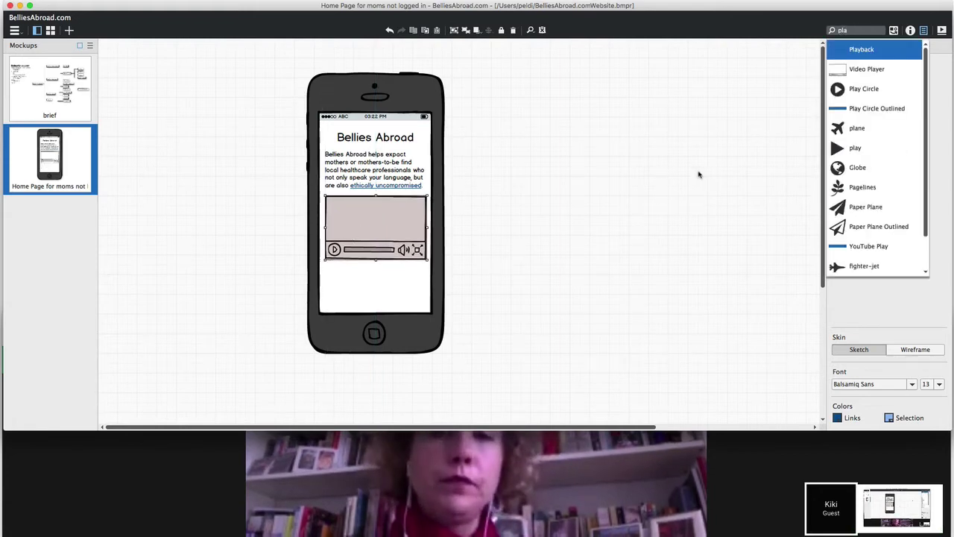
left_click(858, 90)
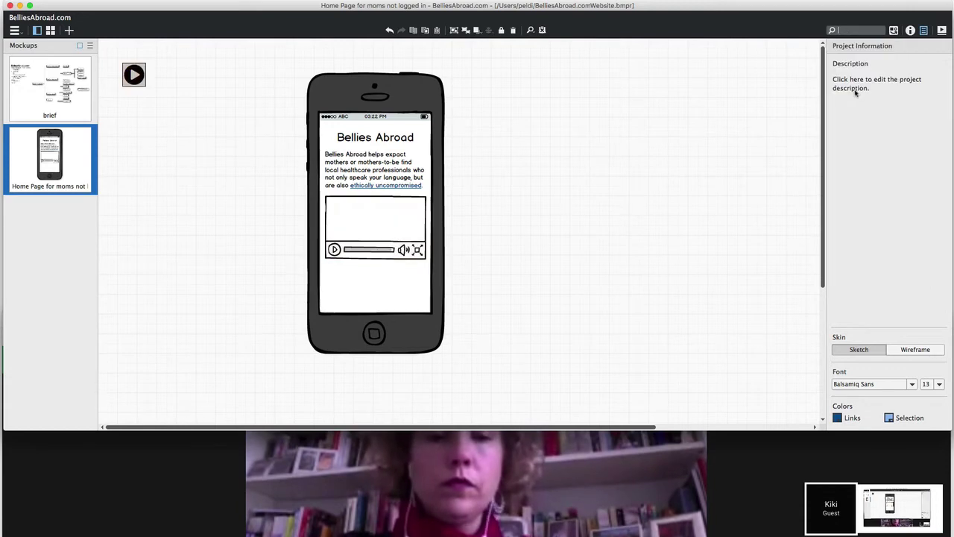
type("pla")
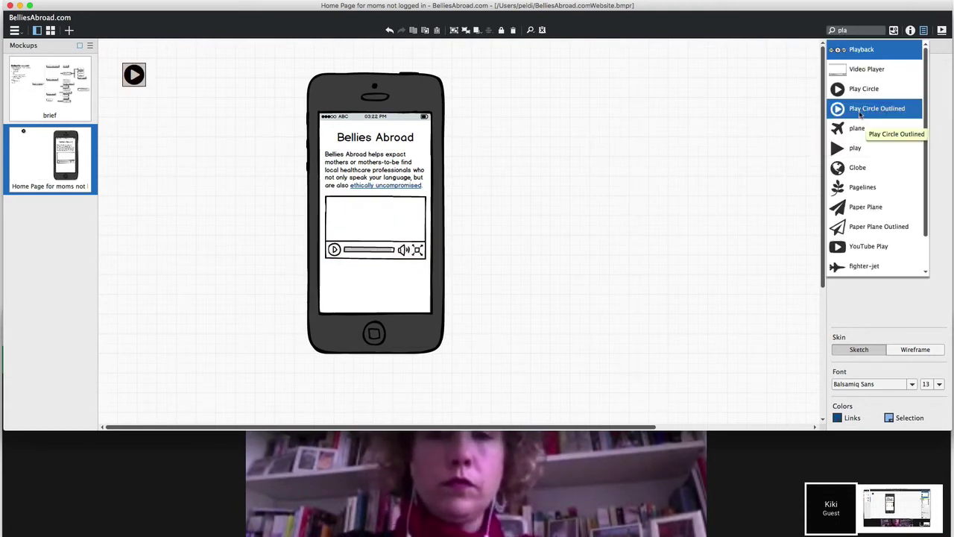
left_click(858, 107)
left_click_drag(135, 99, 376, 223)
left_click(134, 75)
key("Delete")
- Centre the play icon horizontally and vertically on the video player
left_click(378, 227)
left_click(376, 224, "shift")
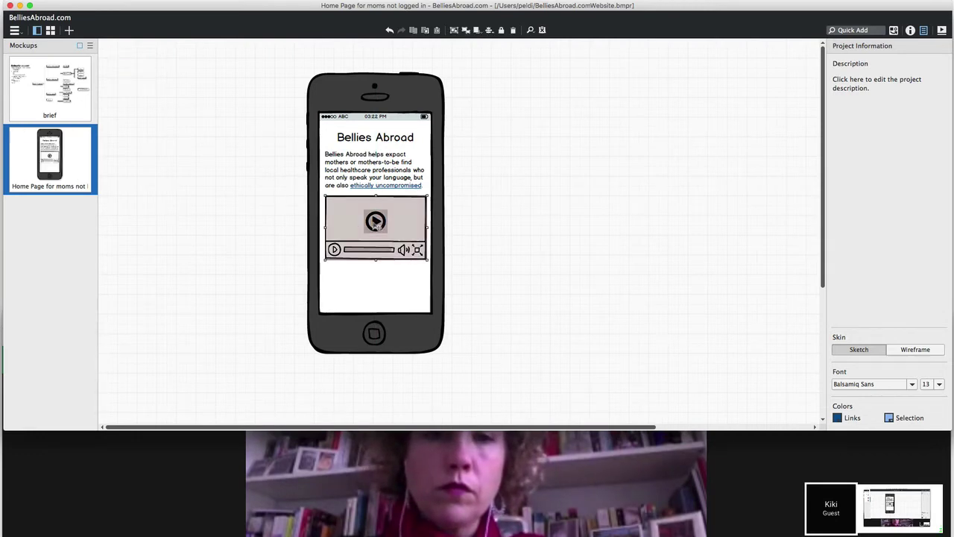
left_click(489, 30)
left_click(514, 53)
left_click(489, 29)
left_click(501, 99)
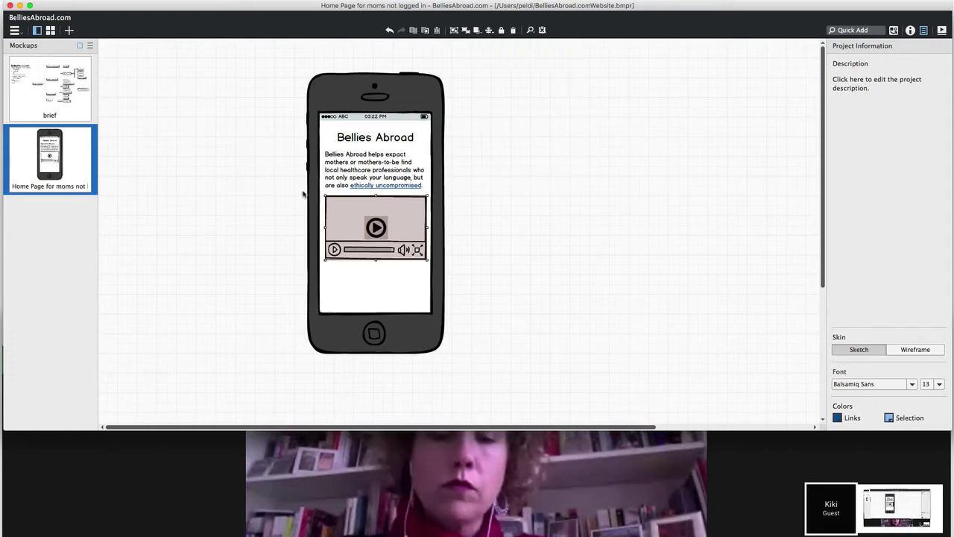
key("super+z")
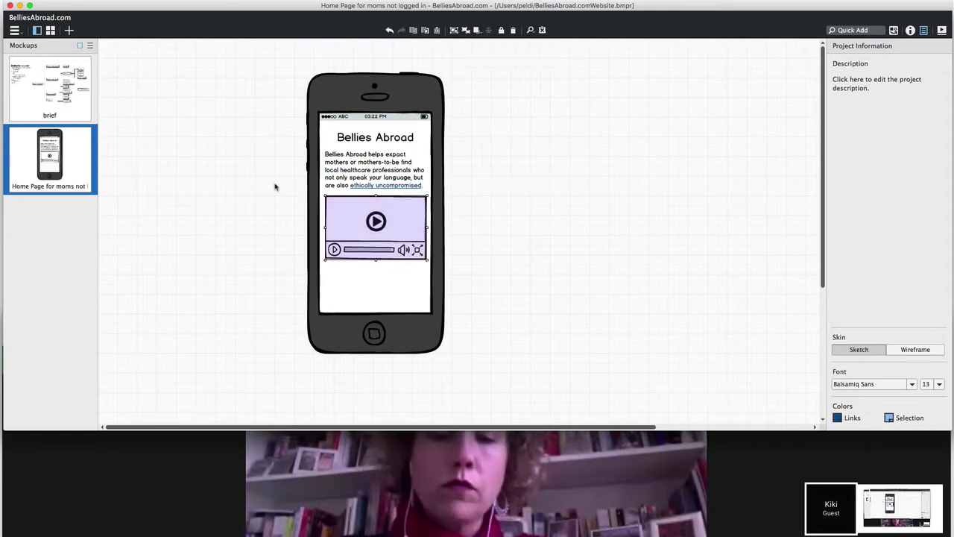
left_click(268, 182)
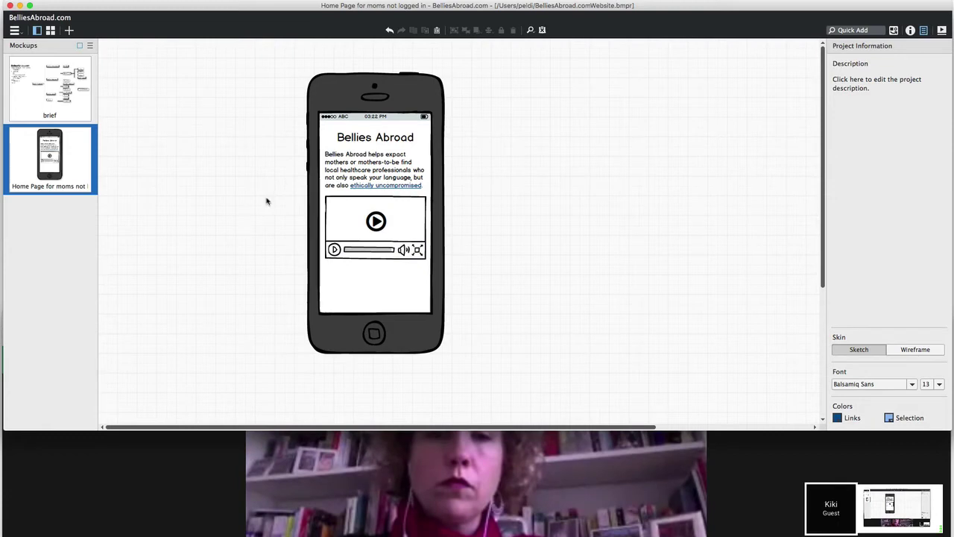
- Add a button below the video labelled 'Sign Up For Free' and make it taller
type("button")
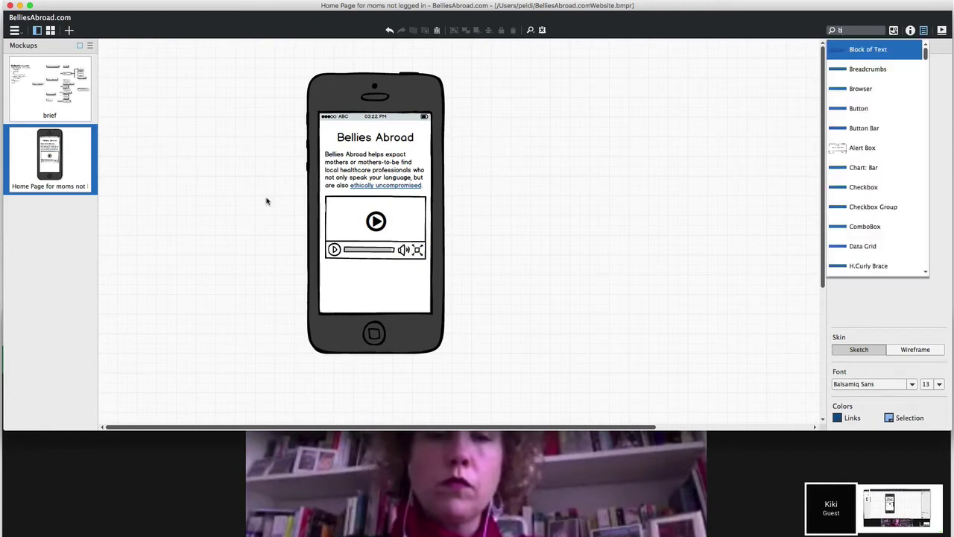
key("Return")
left_click_drag(137, 74, 350, 282)
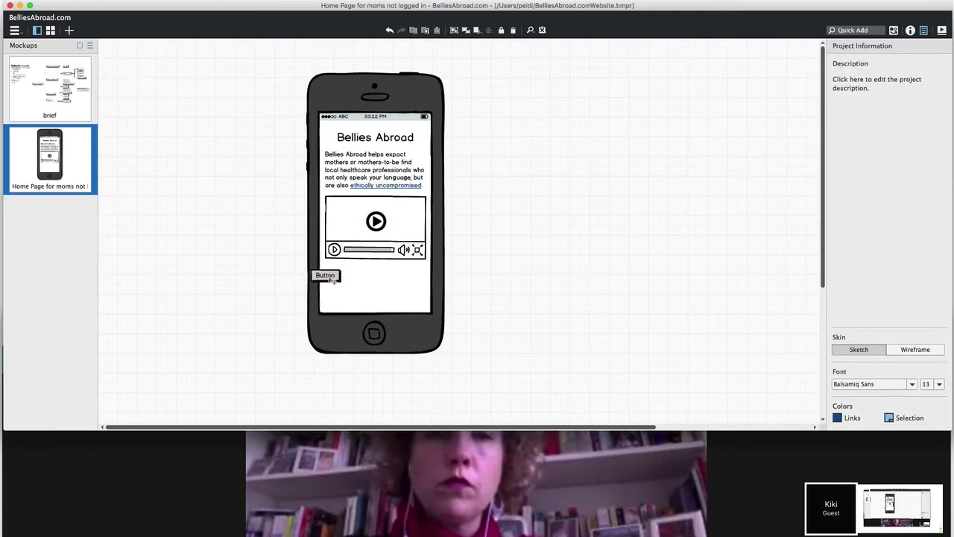
double_click(351, 278)
type("Sign Up For Free")
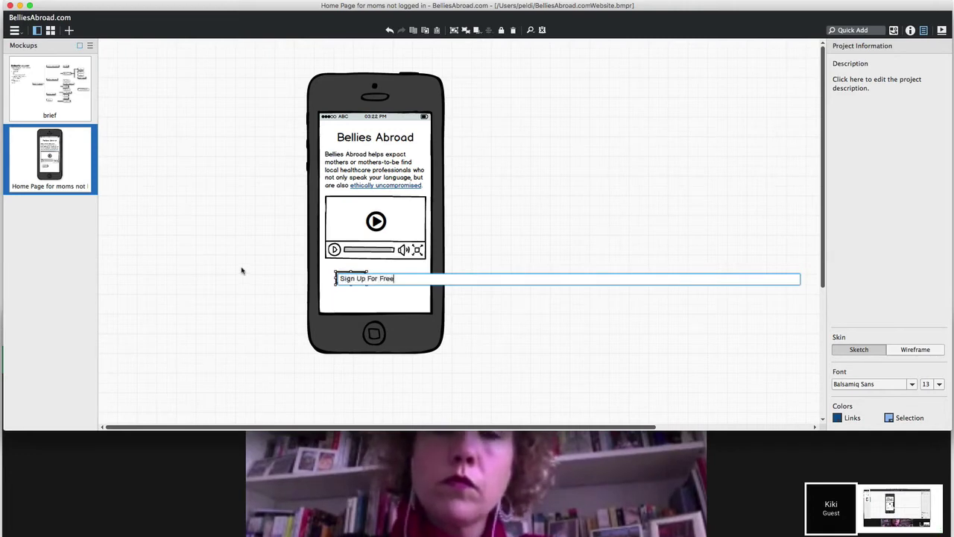
key("Return")
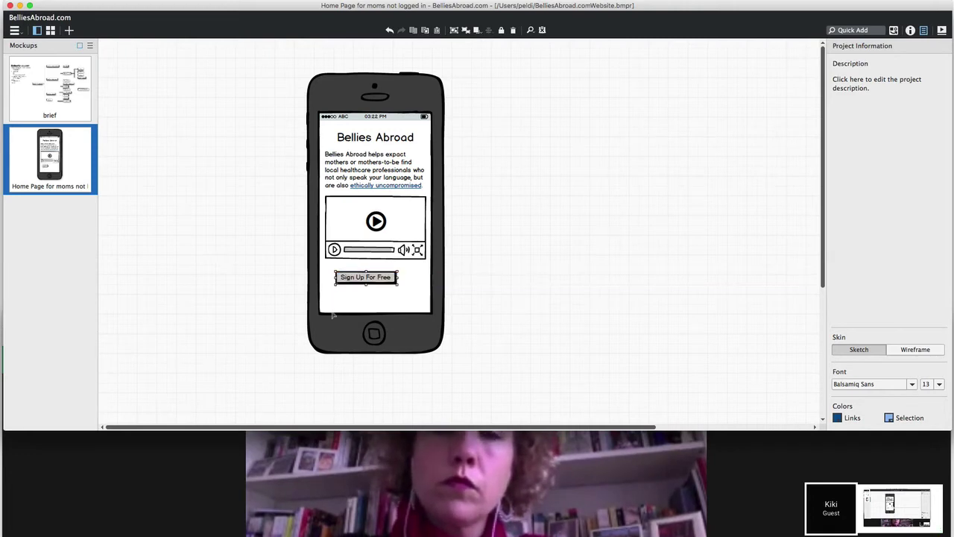
left_click_drag(365, 284, 367, 293)
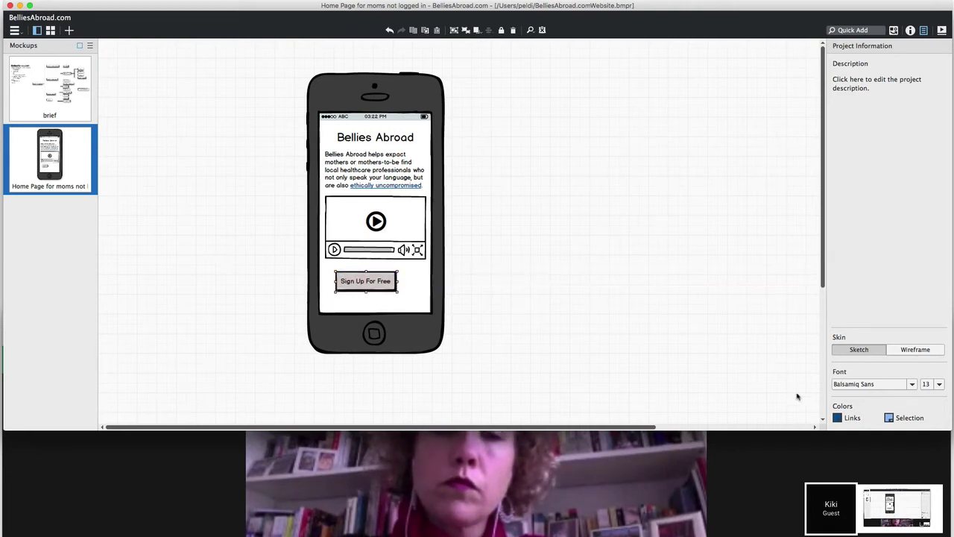
- Set the button's background to blue and centre it on the phone screen
left_click(910, 31)
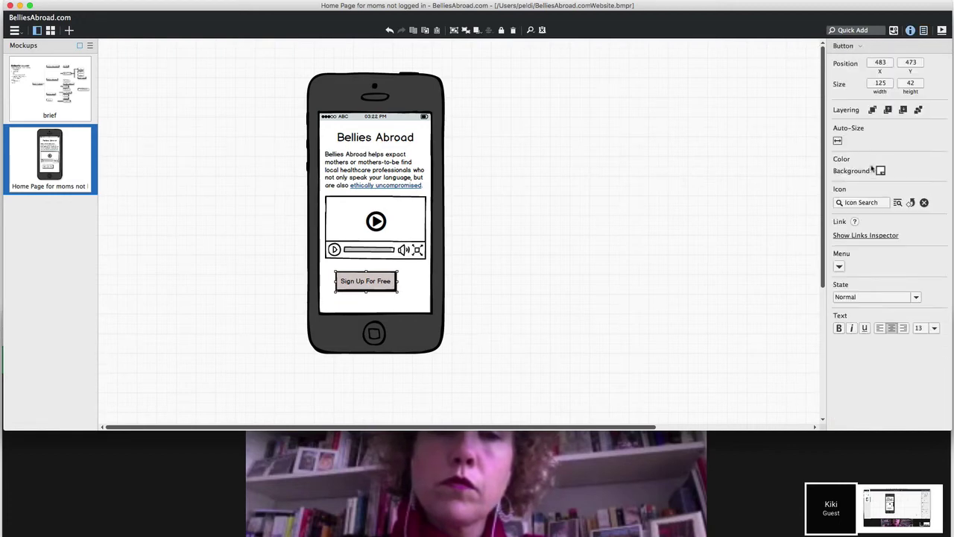
left_click(881, 171)
left_click(862, 195)
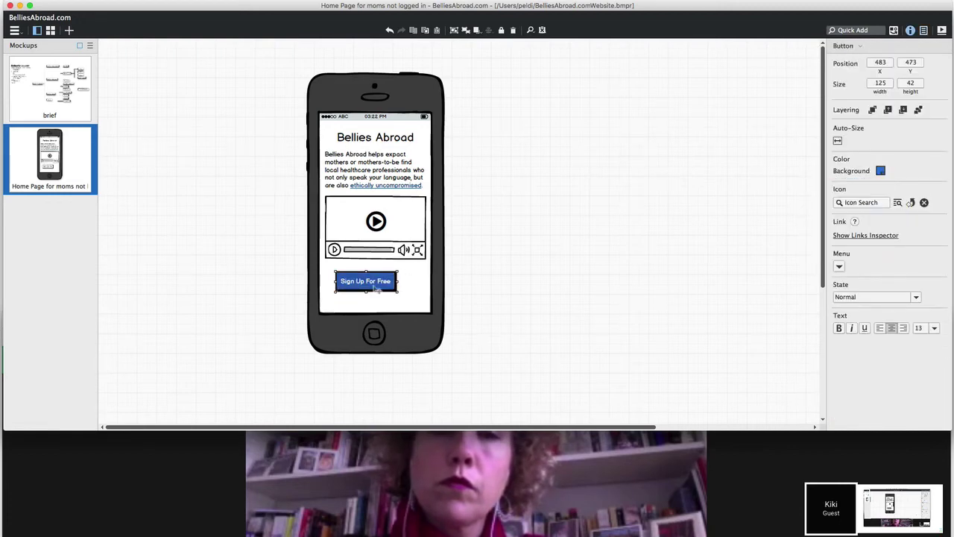
left_click_drag(376, 290, 376, 285)
left_click(261, 296)
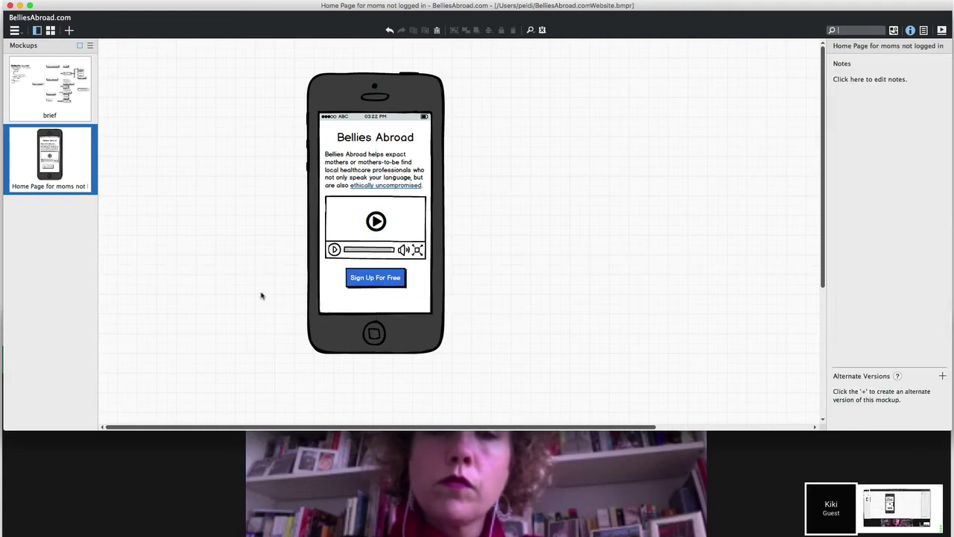
- Add a Paragraph control, reshape it narrower and taller, and set it beside the phone
type("text")
key("Return")
left_click_drag(176, 77, 380, 311)
left_click_drag(462, 338, 424, 415)
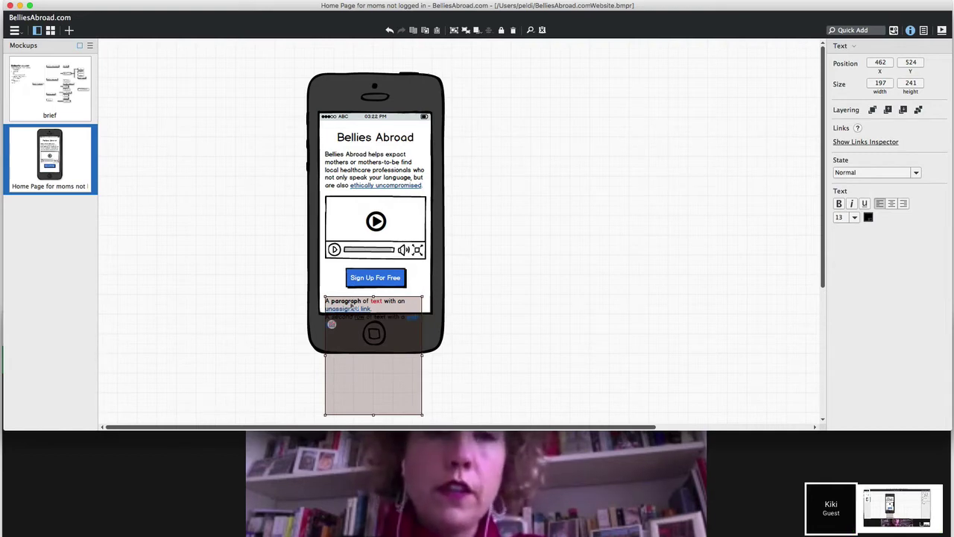
left_click_drag(390, 306, 552, 308)
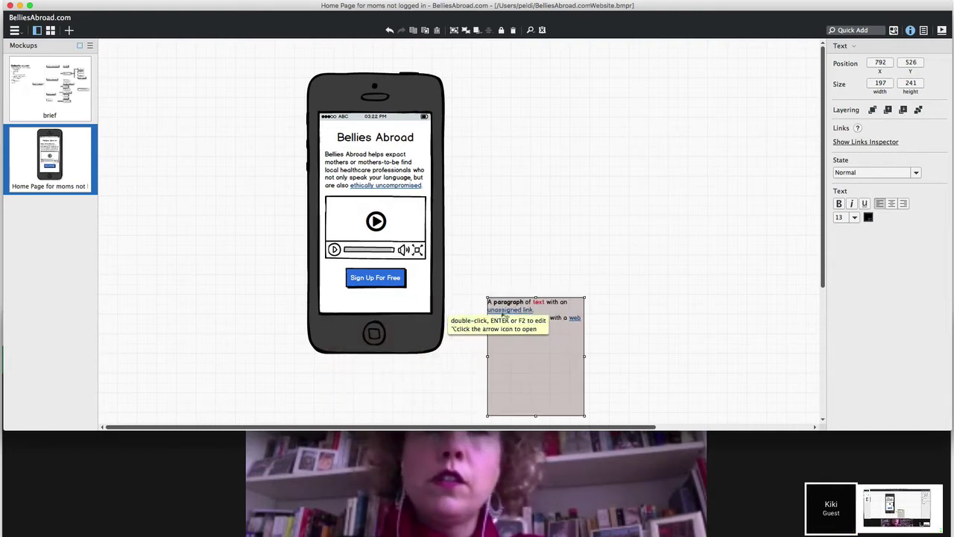
- Write a bold '*Reasons to Sign Up*' heading above 'We offer resources,' and lorem filler text
double_click(490, 319)
type("We offer re")
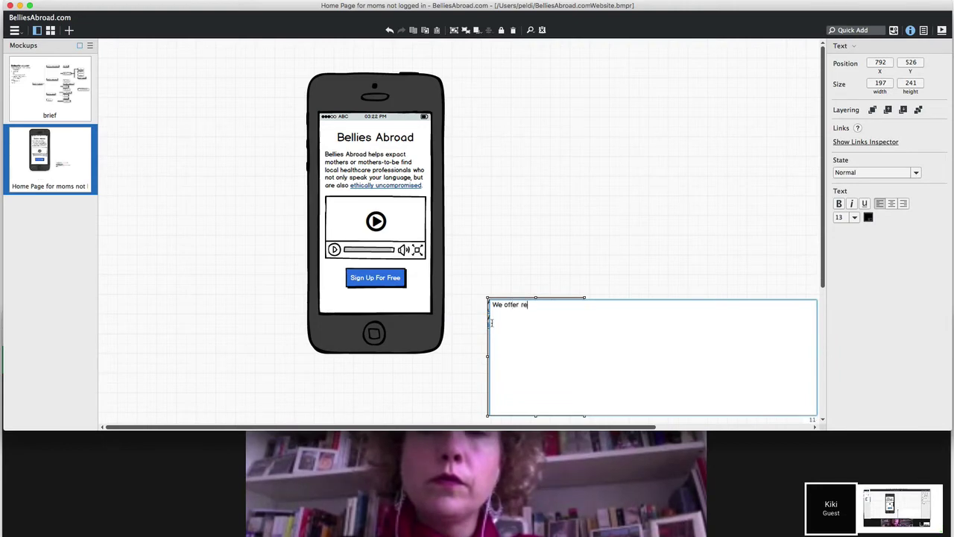
type("ources,")
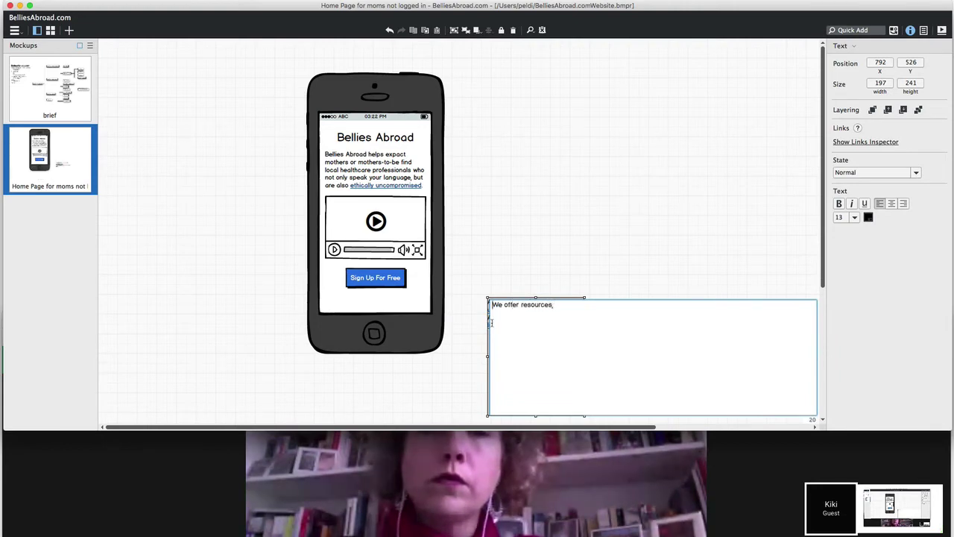
left_click(491, 322)
type("*Reasomns")
key("BackSpace")
key("BackSpace")
key("BackSpace")
key("BackSpace")
type("ns to Sign Up*")
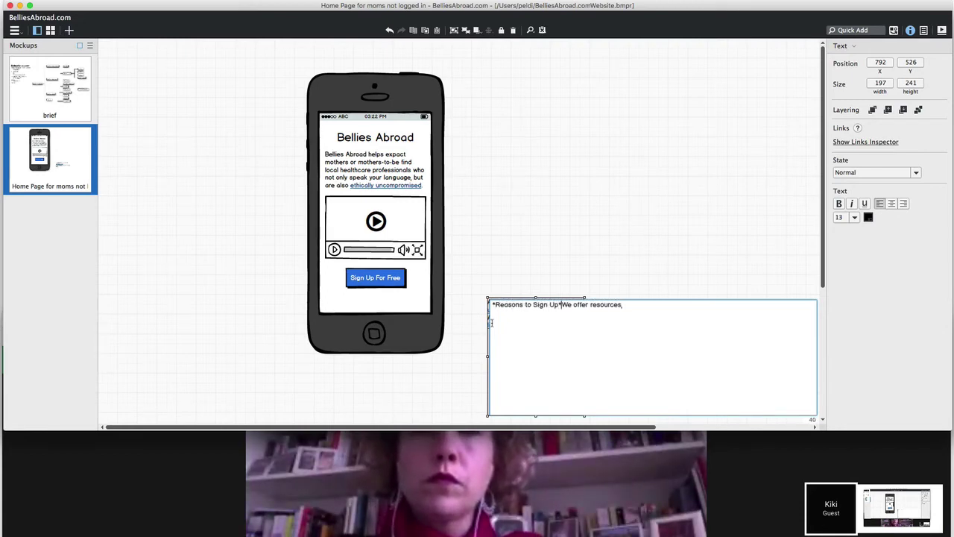
key("Return")
key("Return")
key("End")
type("lorem")
left_click(502, 254)
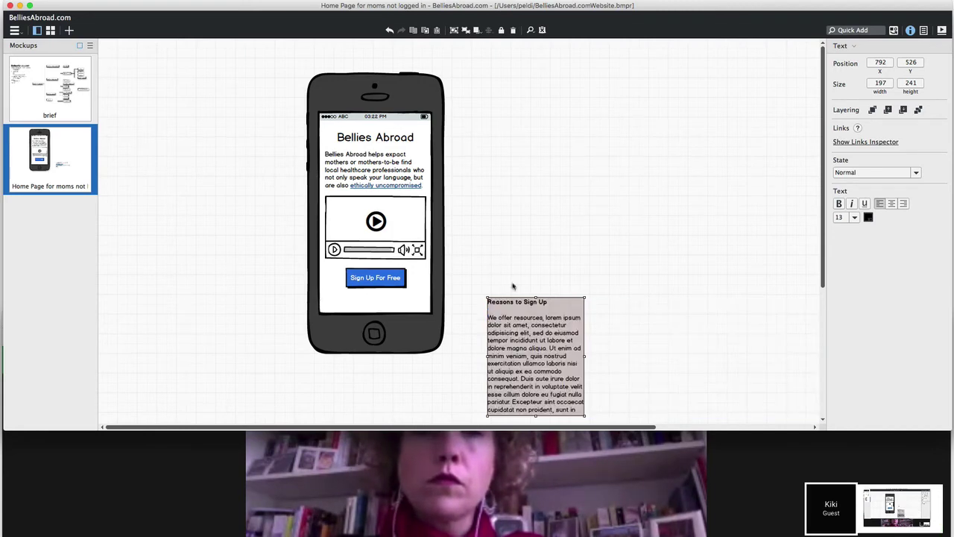
- Move the text block under the Sign Up button and group it with Cmd+G
left_click_drag(541, 329, 379, 327)
double_click(379, 327)
left_click(437, 305)
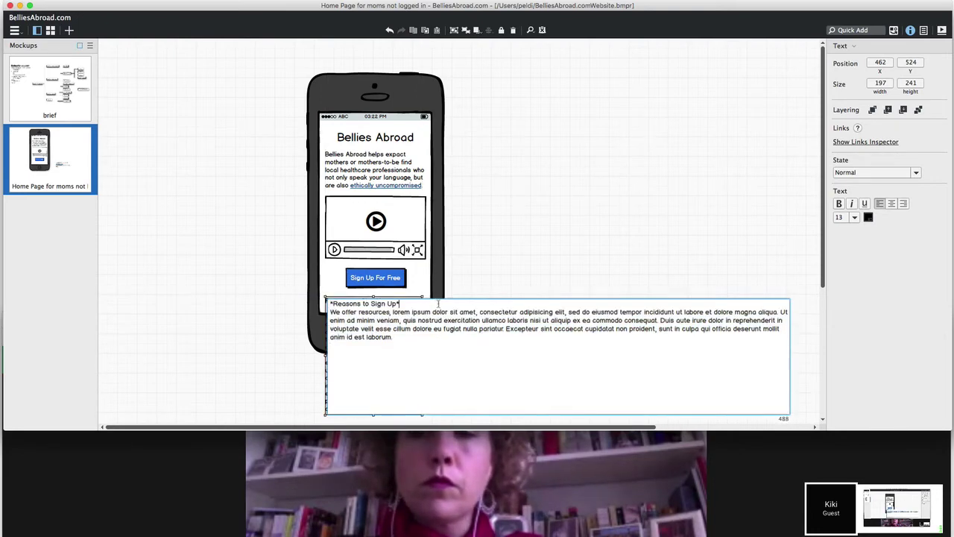
key("Escape")
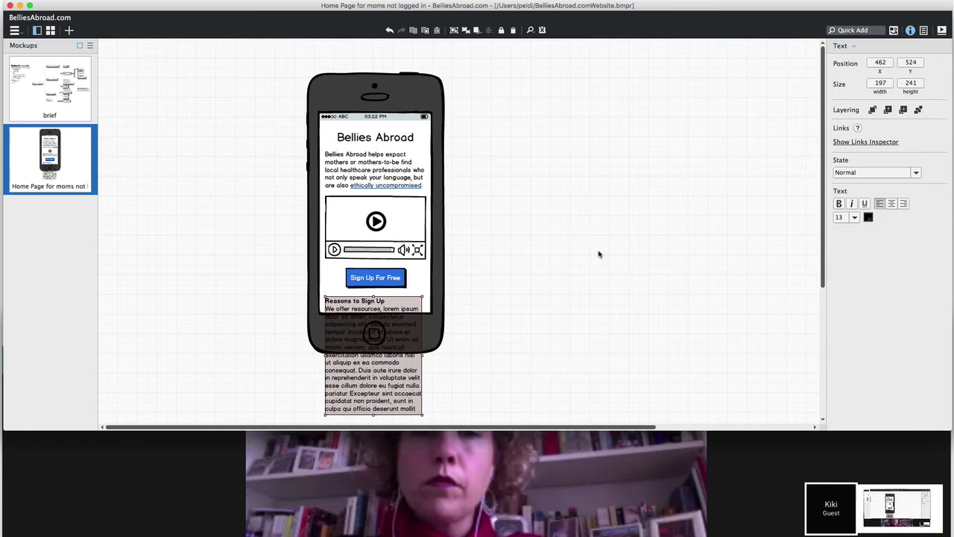
key("super+g")
- Crop the Reasons to Sign Up group down to its heading and first line
left_click(837, 141)
left_click_drag(422, 415, 434, 313)
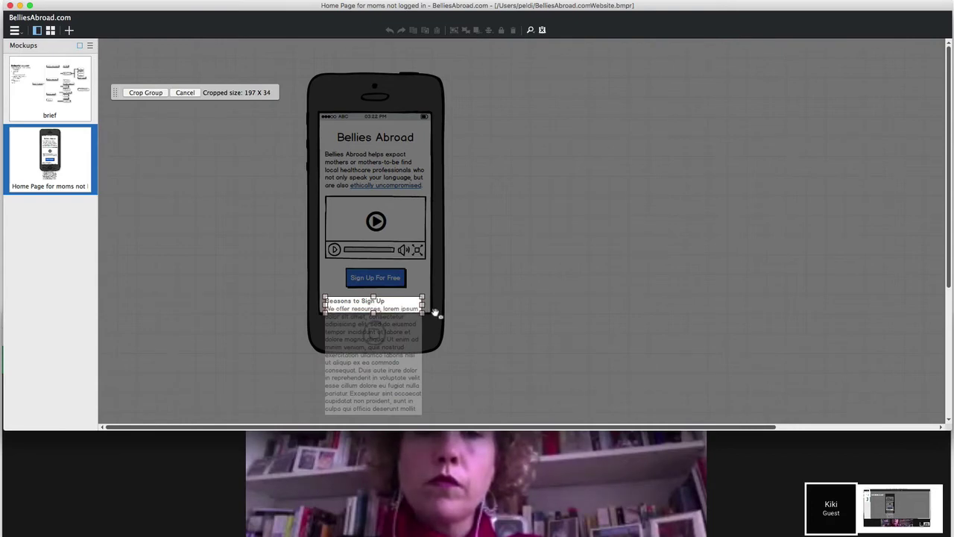
left_click(565, 298)
left_click(563, 300)
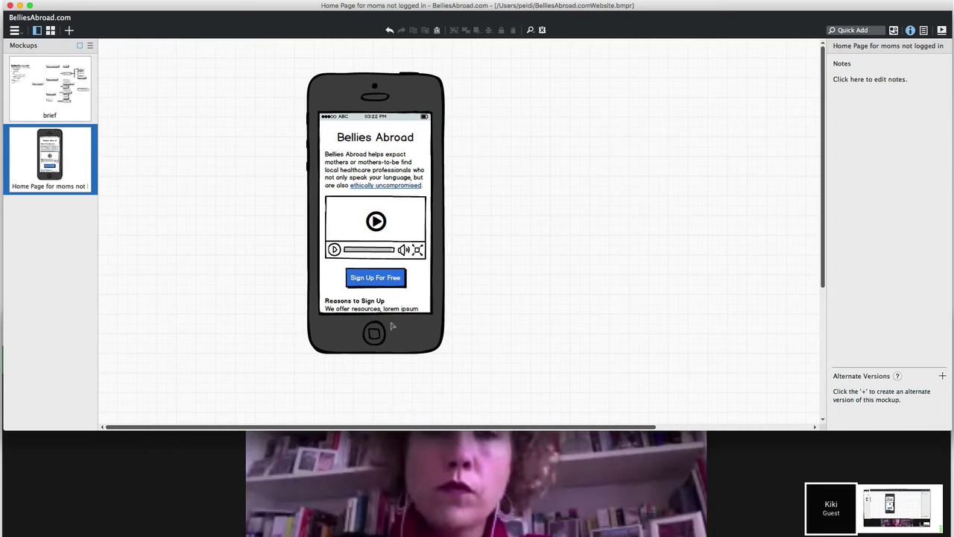
- Switch to the video call window and back, then reselect the Reasons to Sign Up group
key("super+Tab")
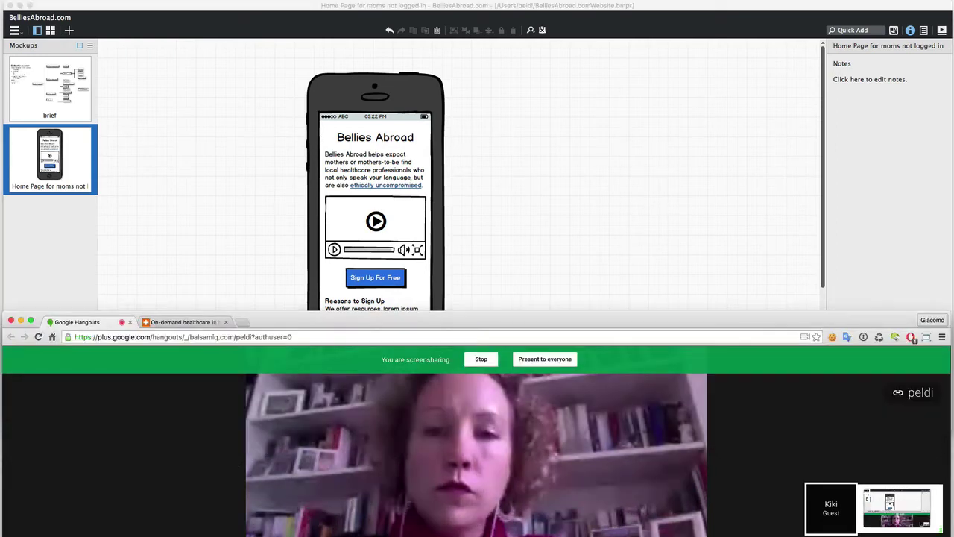
left_click(224, 239)
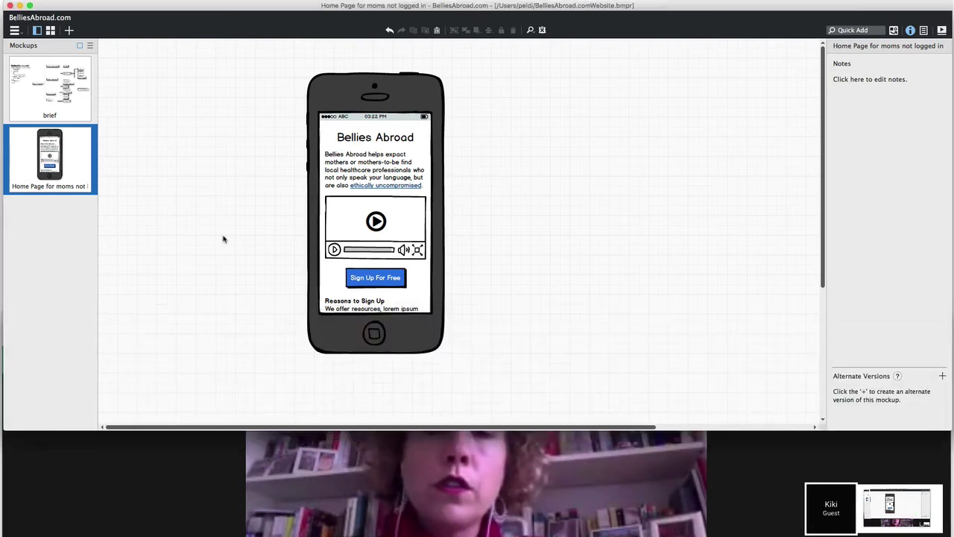
left_click(348, 312)
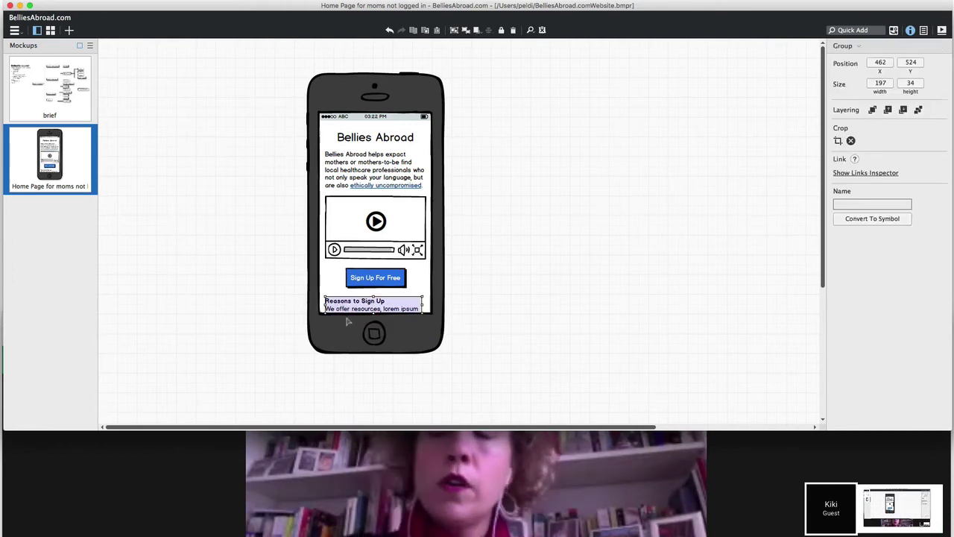
- Remove the crop from the Reasons to Sign Up group and move it beside the phone
double_click(337, 308)
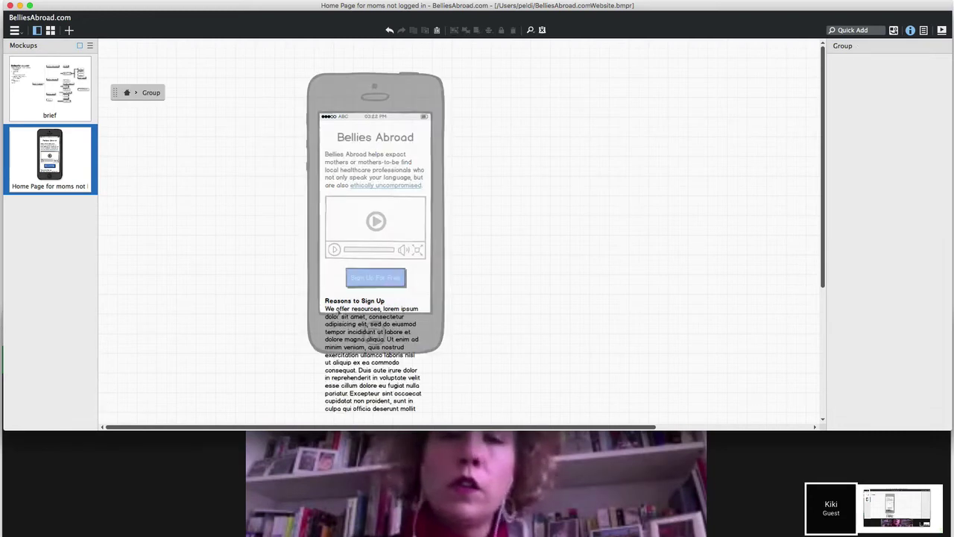
left_click(278, 300)
left_click(346, 310)
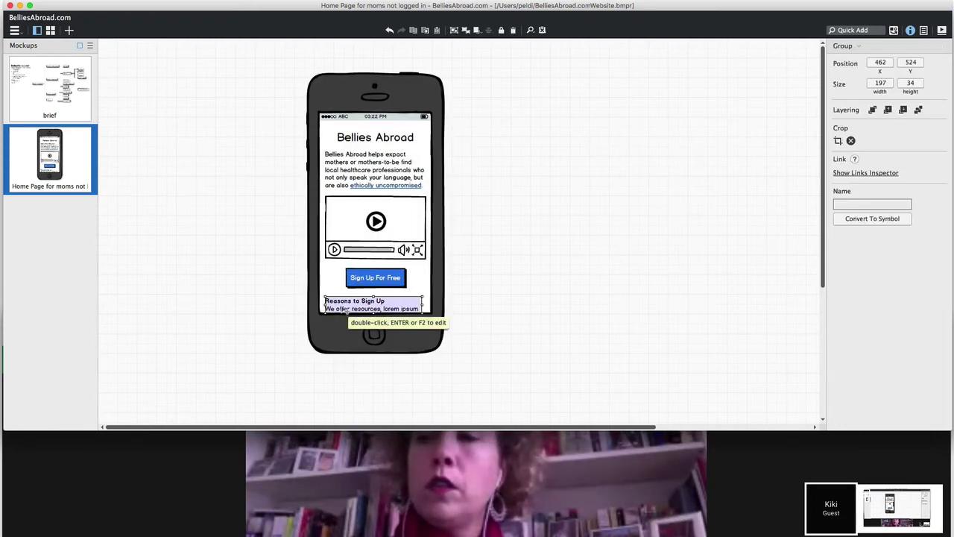
left_click(851, 141)
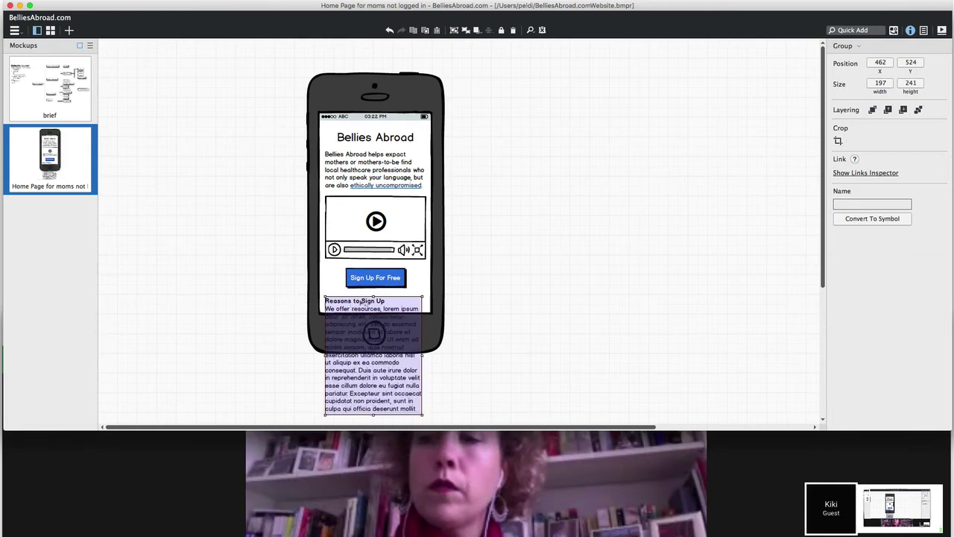
left_click_drag(349, 304, 543, 133)
left_click(300, 363)
left_click_drag(328, 308, 556, 95)
- Delete the old body paragraph under the Reasons to Sign Up heading
double_click(587, 108)
left_click(587, 109)
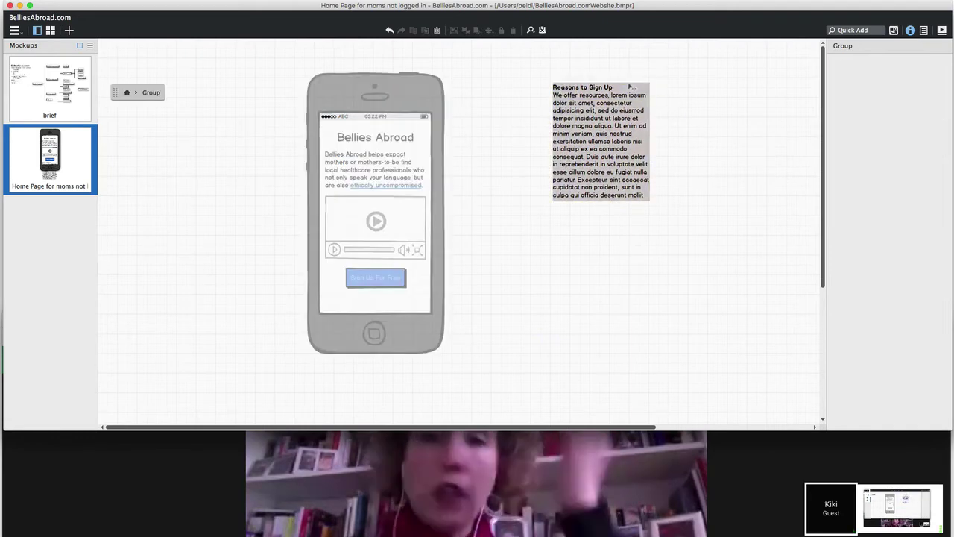
double_click(558, 98)
mouse_move(558, 98)
left_mouse_down()
mouse_move(592, 186)
mouse_move(630, 176)
mouse_move(555, 98)
left_mouse_up()
key("super+c")
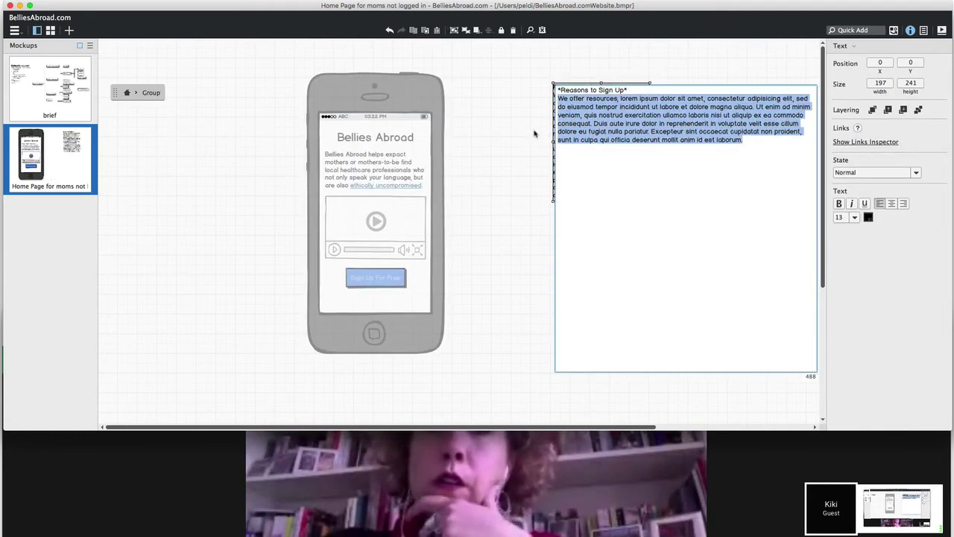
key("BackSpace")
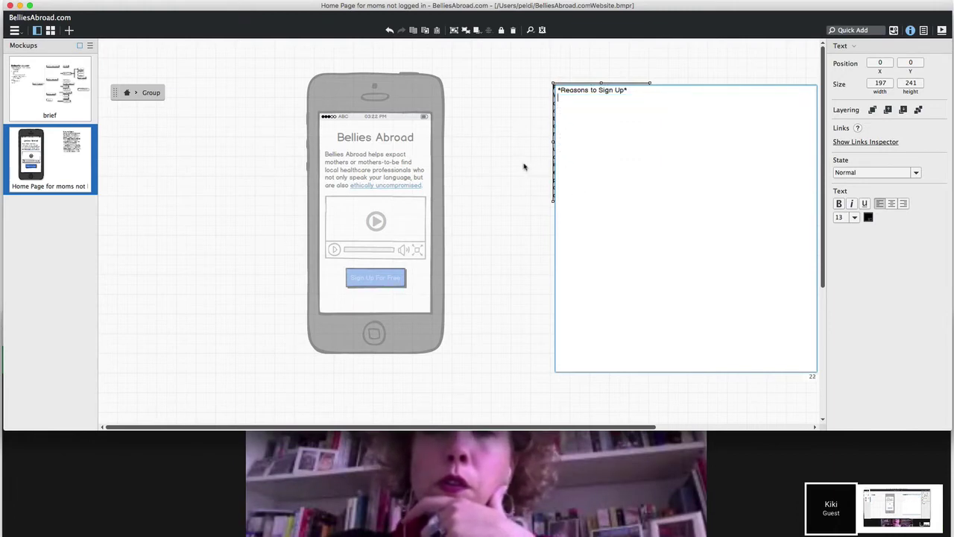
left_click(524, 167)
- Paste lorem ipsum after 'We offer' and shorten the box to end at 'Excepteur sint occaecat'
double_click(565, 170)
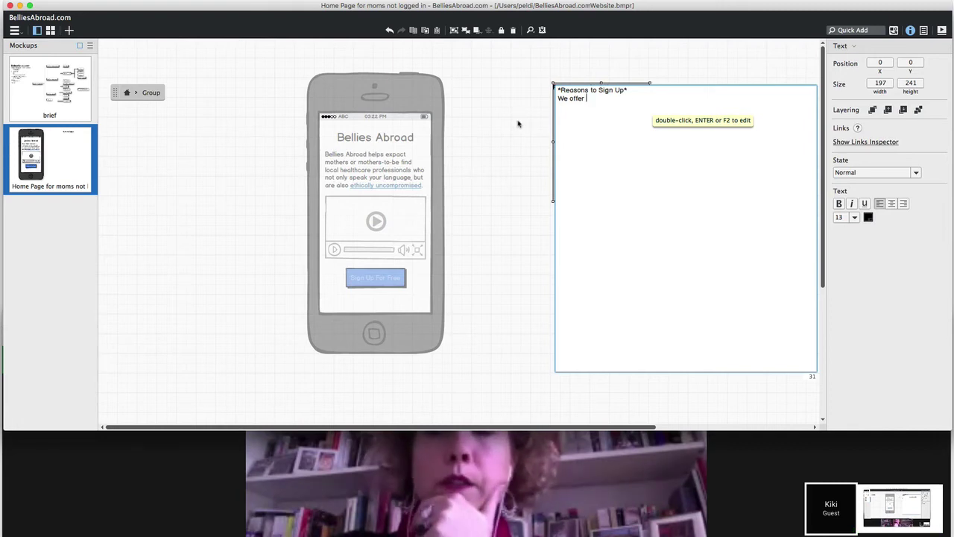
key("super+v")
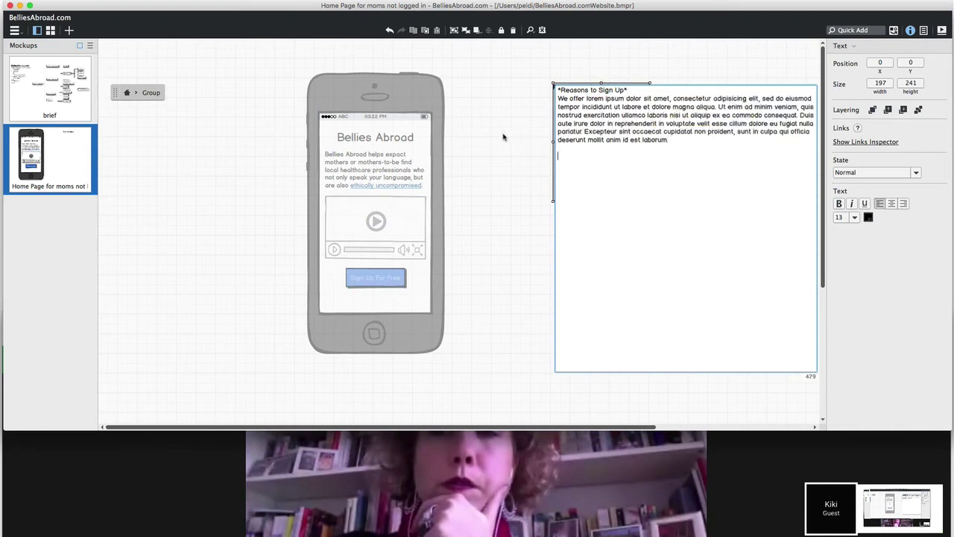
key("ctrl+Return")
left_click_drag(601, 200, 602, 186)
left_click(527, 224)
key("slash")
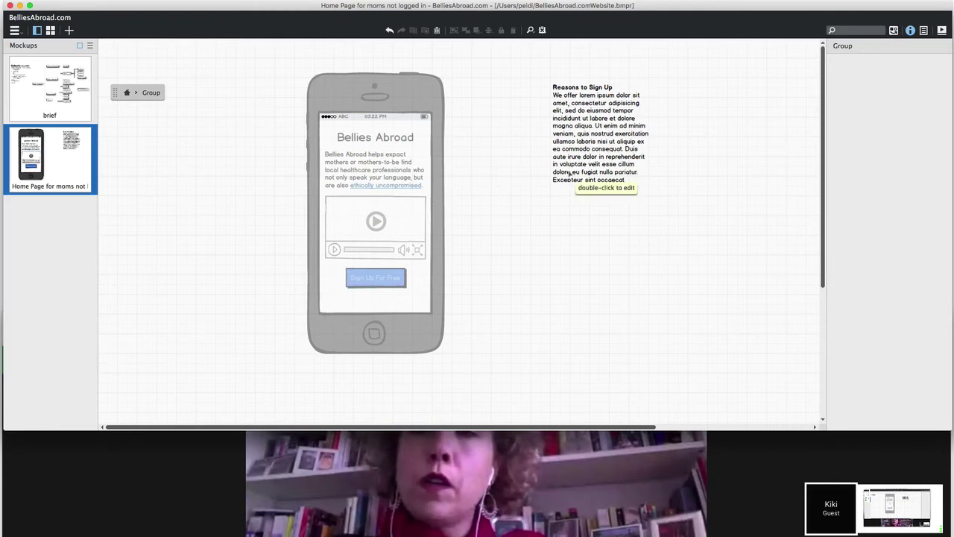
- Add a subtitle and a button with Quick Add and place them beside the phone
type("sub")
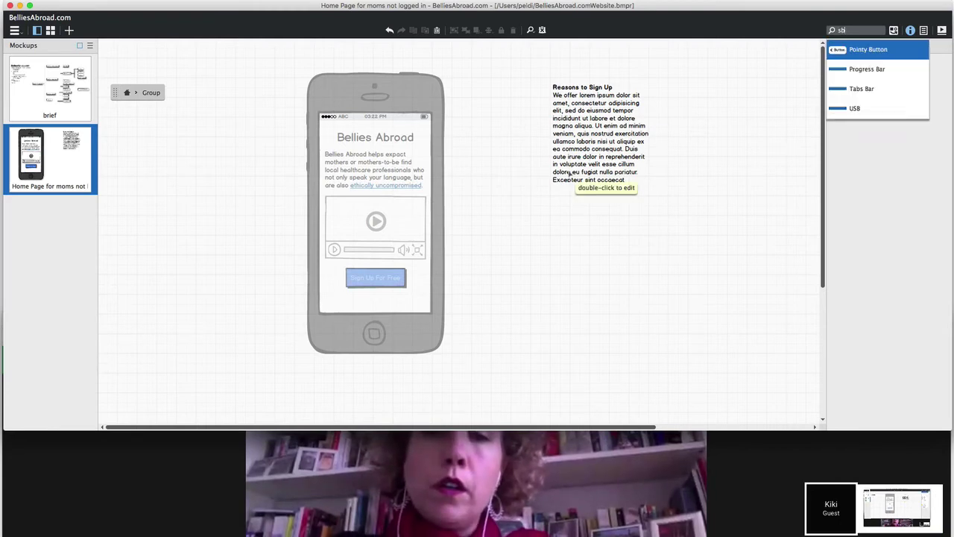
key("Return")
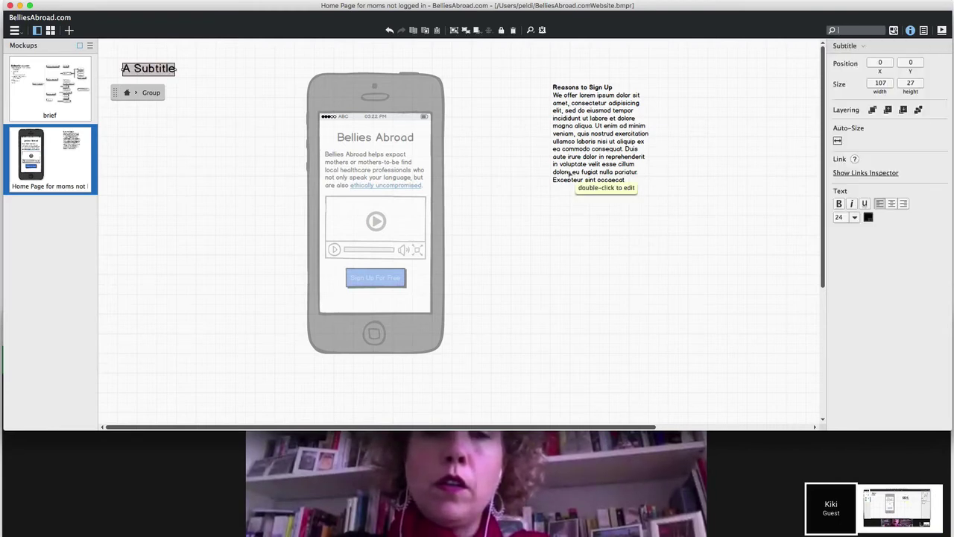
type("button")
key("Return")
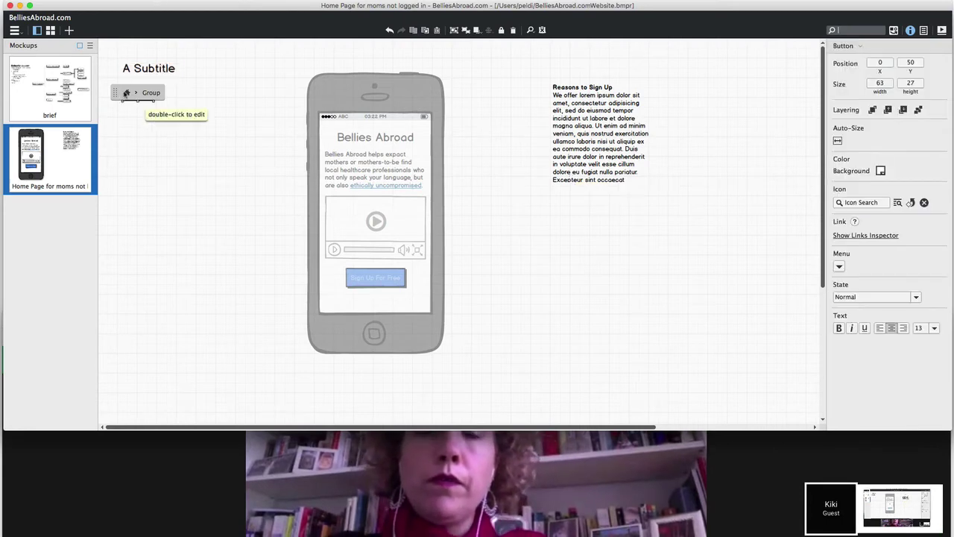
left_click(128, 94)
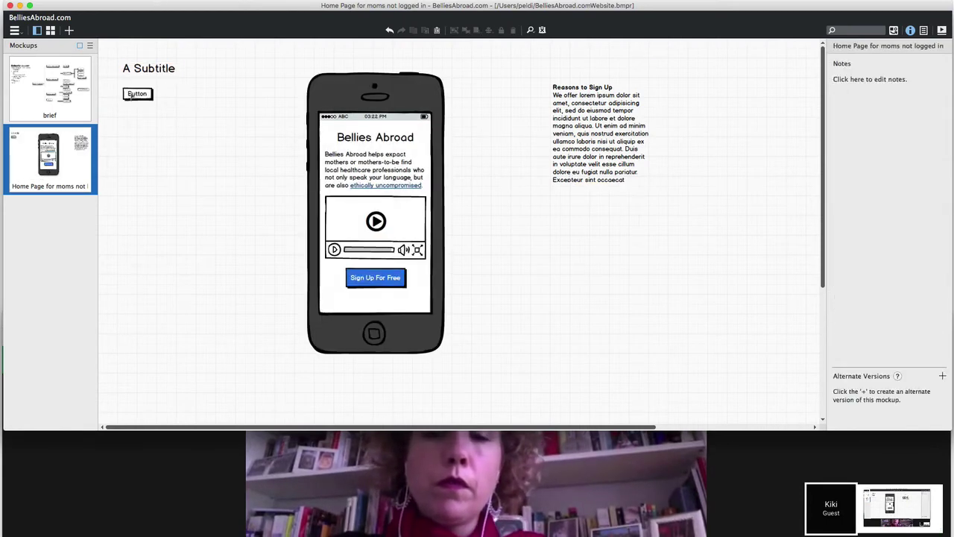
left_click_drag(128, 94, 587, 241)
double_click(158, 103)
- Label the subtitle 'Find a Professional Now' under the Reasons text, with the button below it
left_click_drag(182, 75, 612, 205)
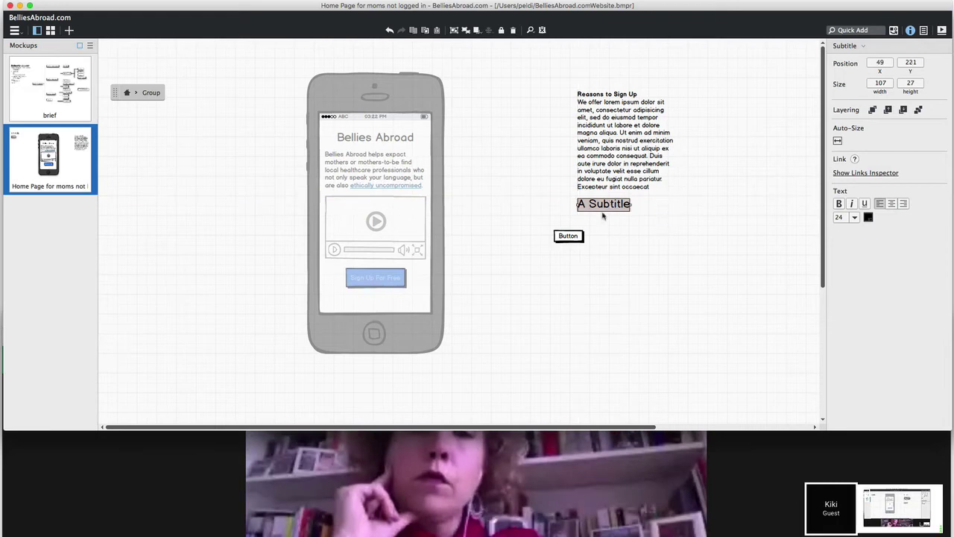
key("Return")
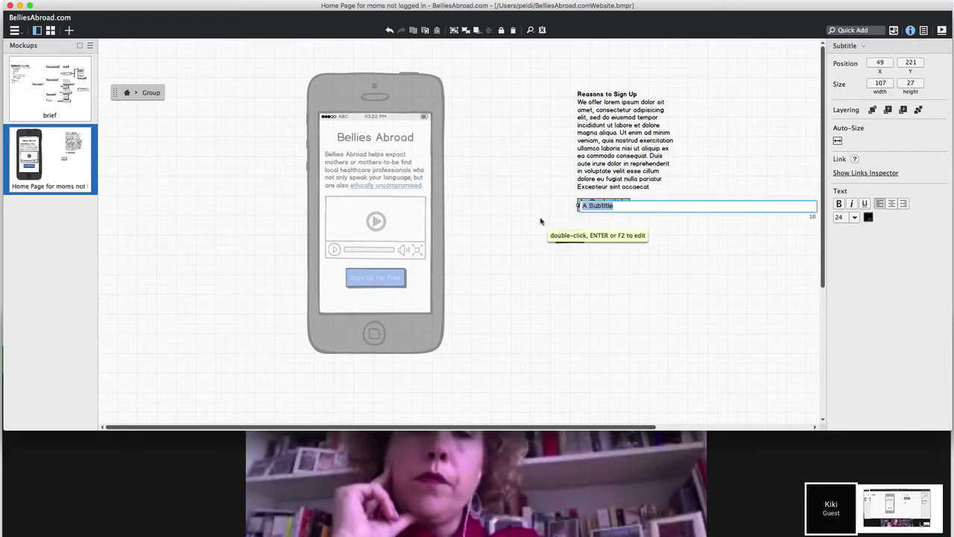
type("Find a Preo")
key("BackSpace")
key("BackSpace")
type("ofessional")
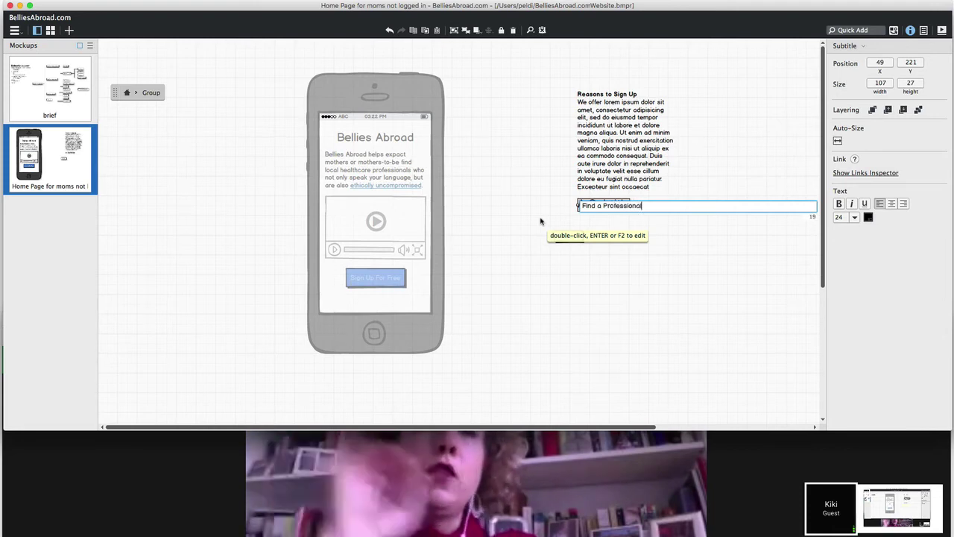
type(" Now")
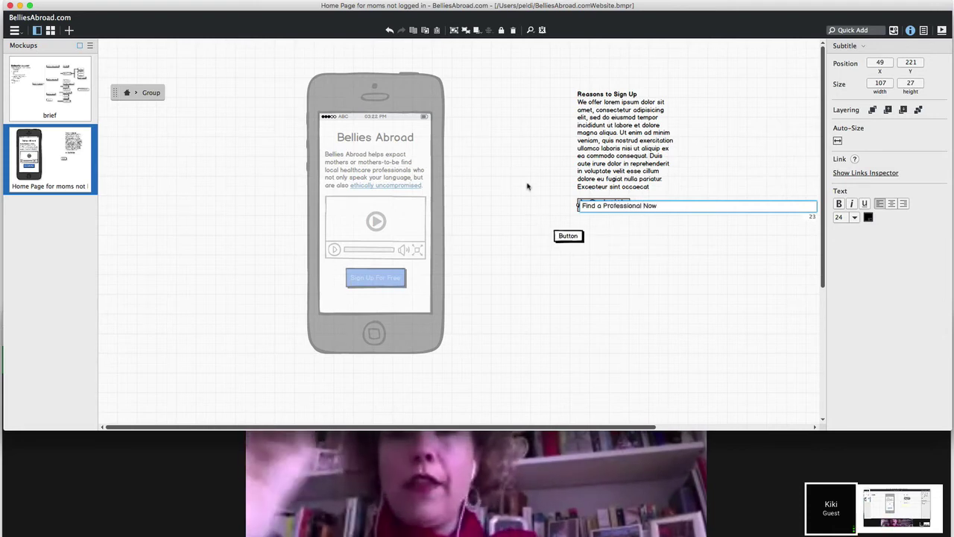
key("Return")
left_click_drag(568, 237, 593, 244)
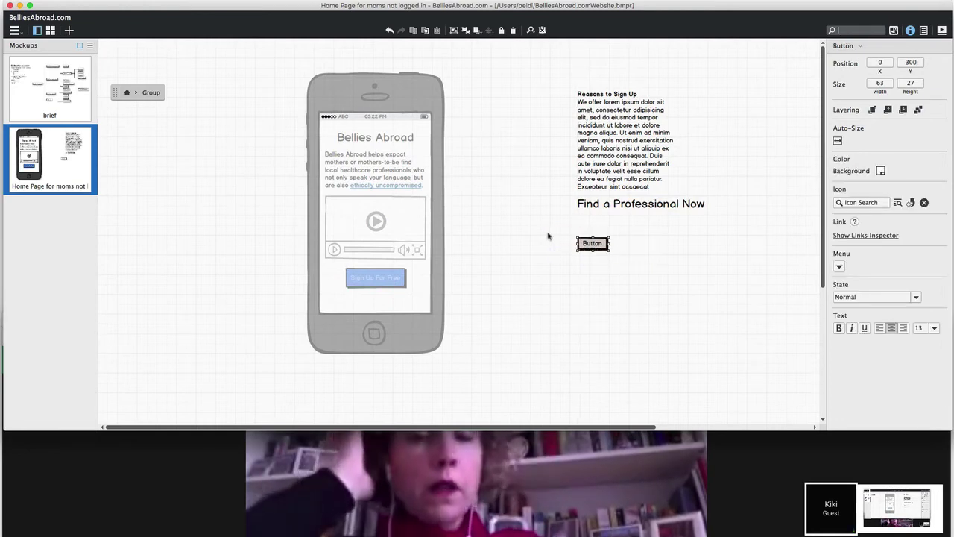
- Add a One/Two/Three button bar and place it below the button
type("button")
key("Down")
key("Return")
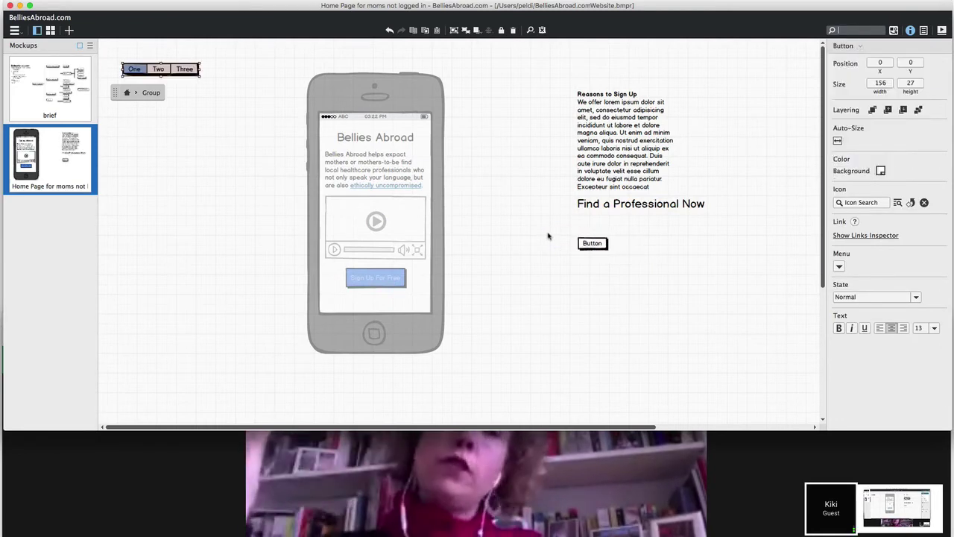
left_click_drag(159, 70, 574, 323)
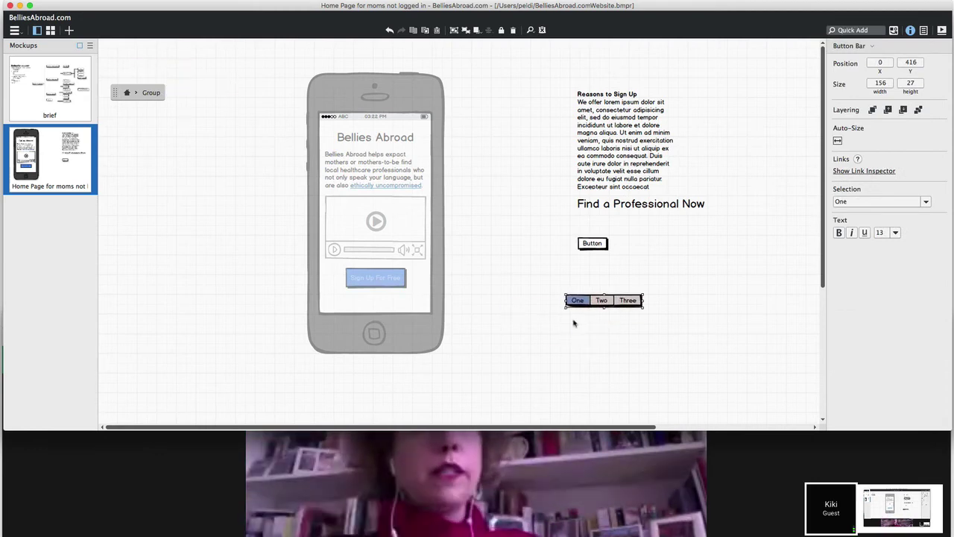
- Quick Add a Radio Button Group and place it left of the One/Two/Three button bar
left_click(520, 313)
type("radio")
key("Down")
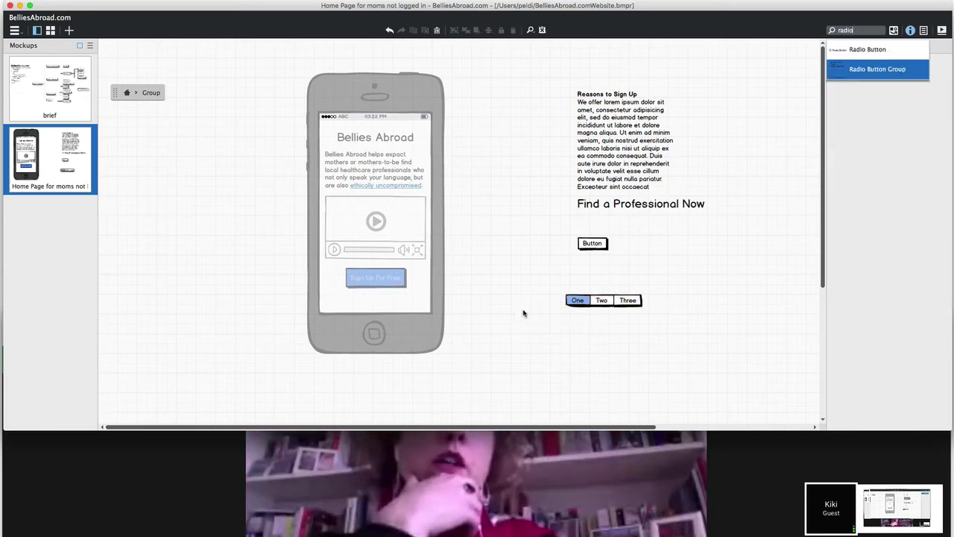
key("Return")
left_click_drag(523, 297, 543, 328)
- Replace the first two sample option labels with midwife and lactation consultant
double_click(542, 326)
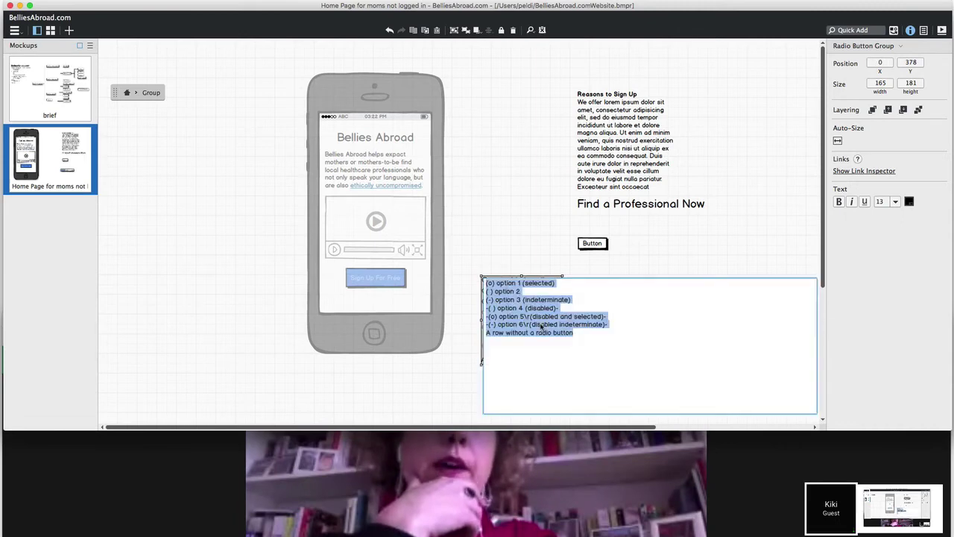
left_click(522, 291)
left_click_drag(496, 283, 644, 284)
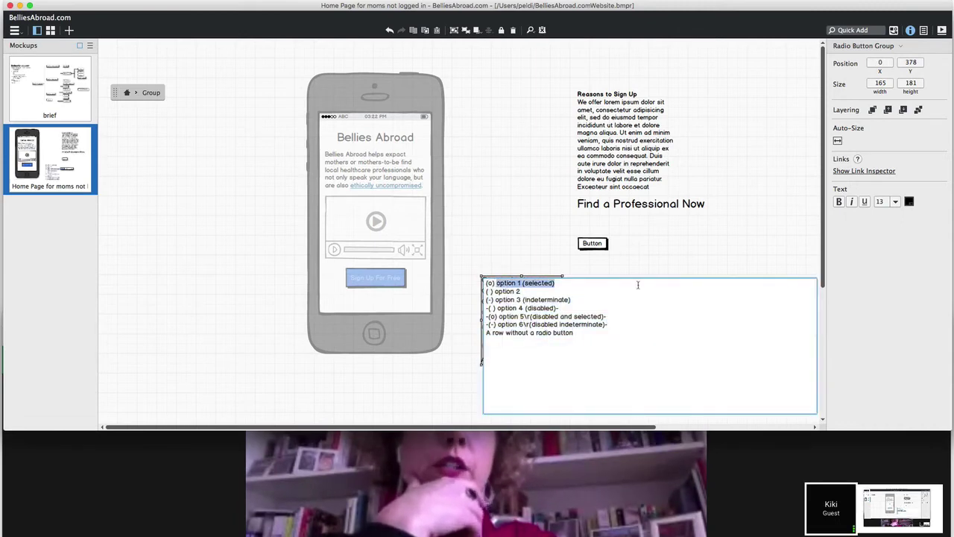
type("midwife")
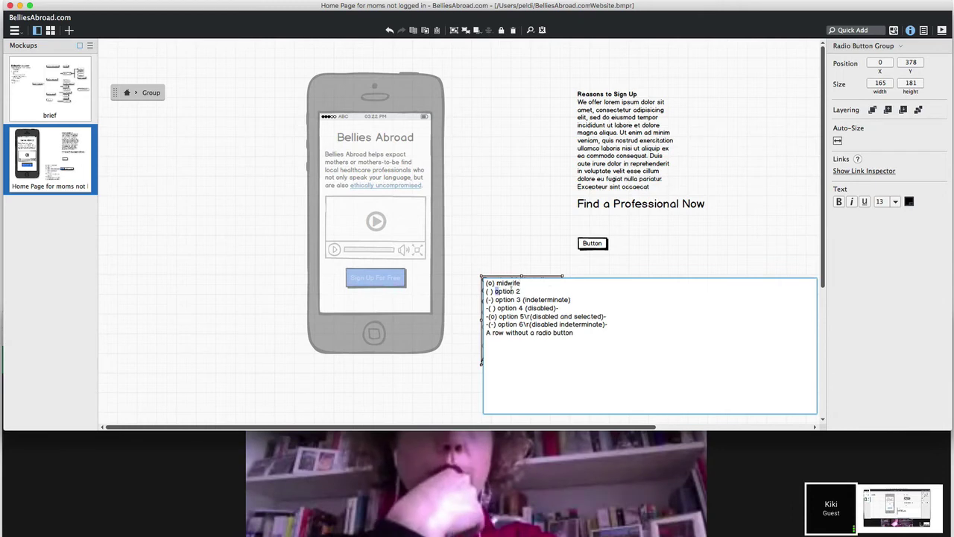
left_click_drag(495, 291, 557, 290)
type("la")
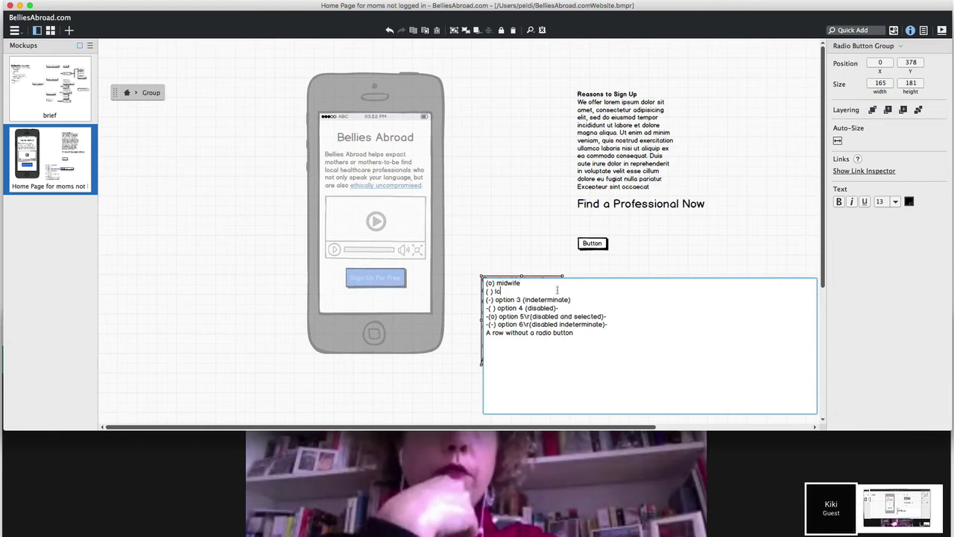
type("ctation")
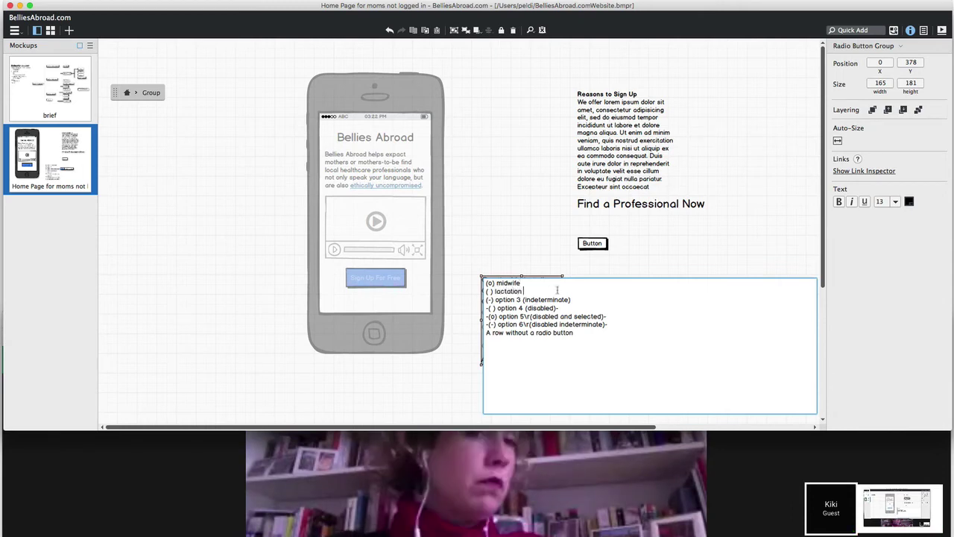
type(" consultant")
- Add pediatrician and gynocologist option lines and delete the leftover sample options
key("Return")
type("( ")
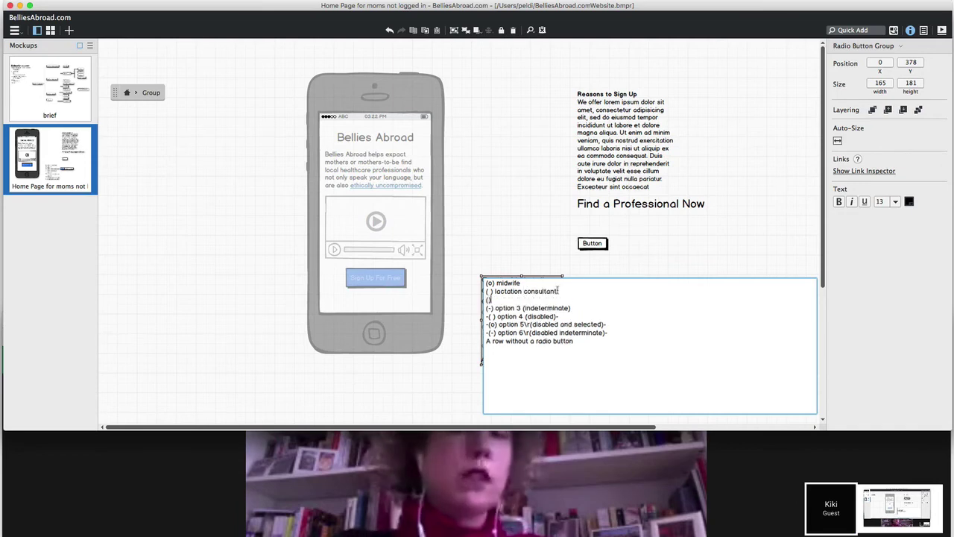
type(") pediatrician")
key("Return")
type("*(")
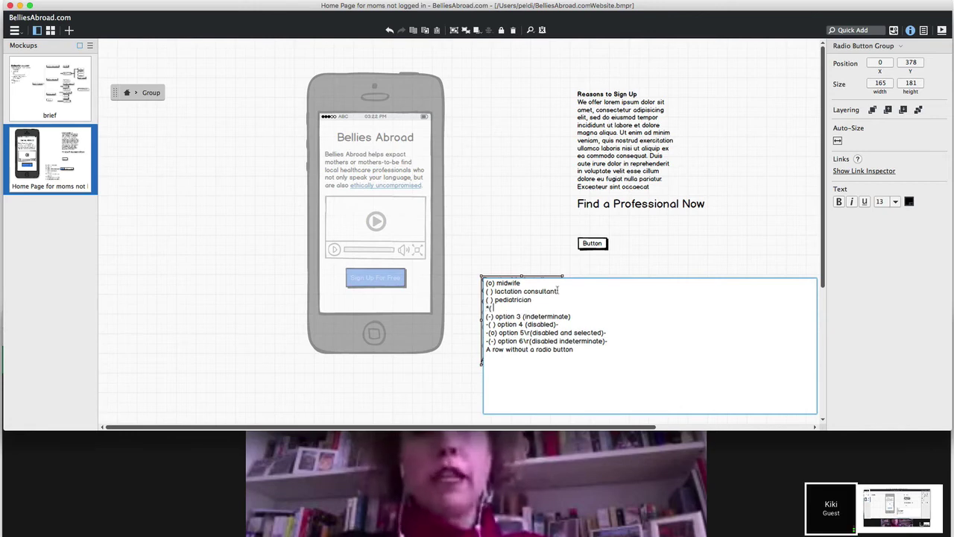
type(" ) gy")
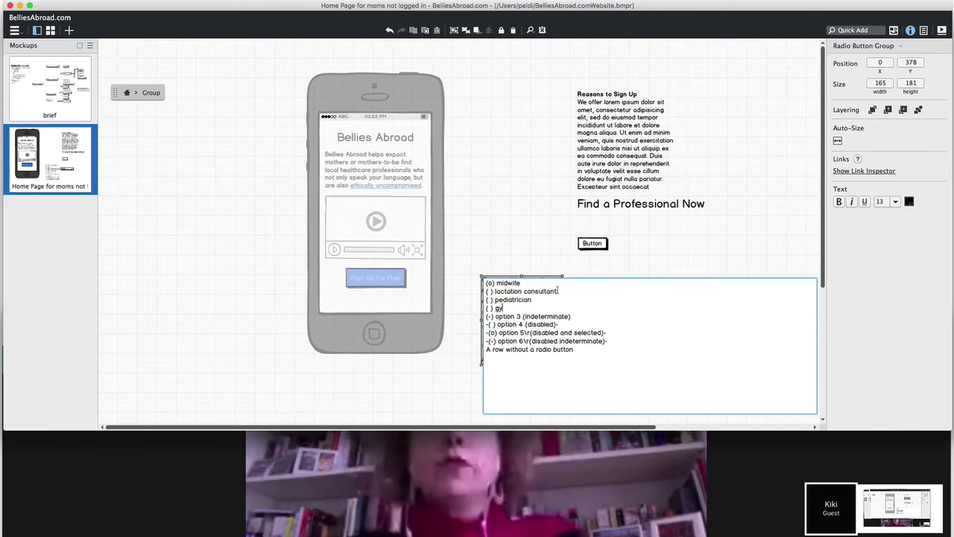
type("ncho")
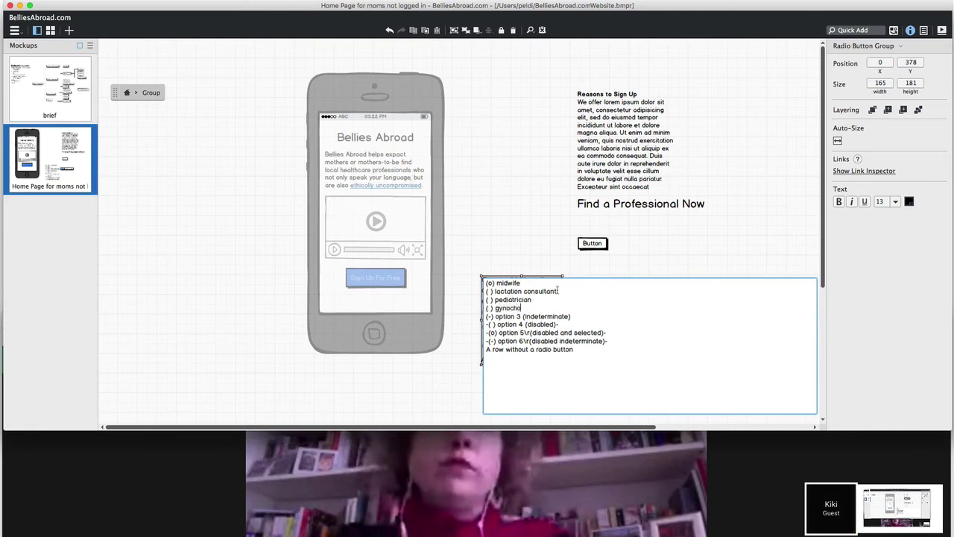
key("BackSpace")
key("BackSpace")
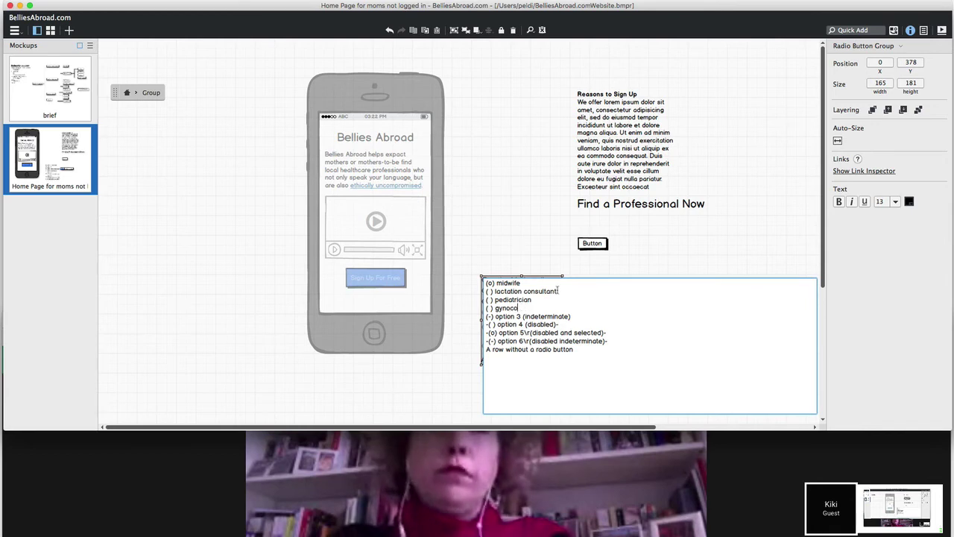
type("cologist")
key("Return")
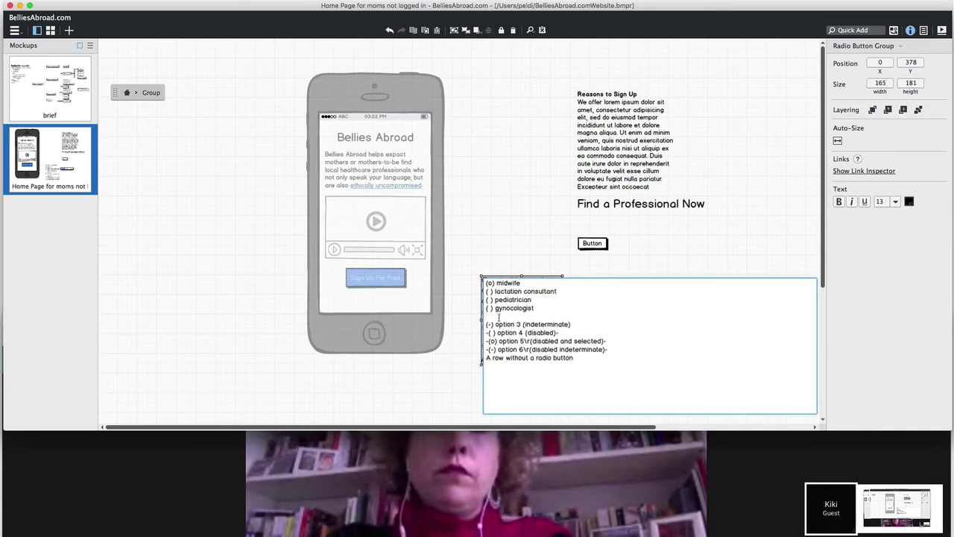
key("shift+super+Down")
key("BackSpace")
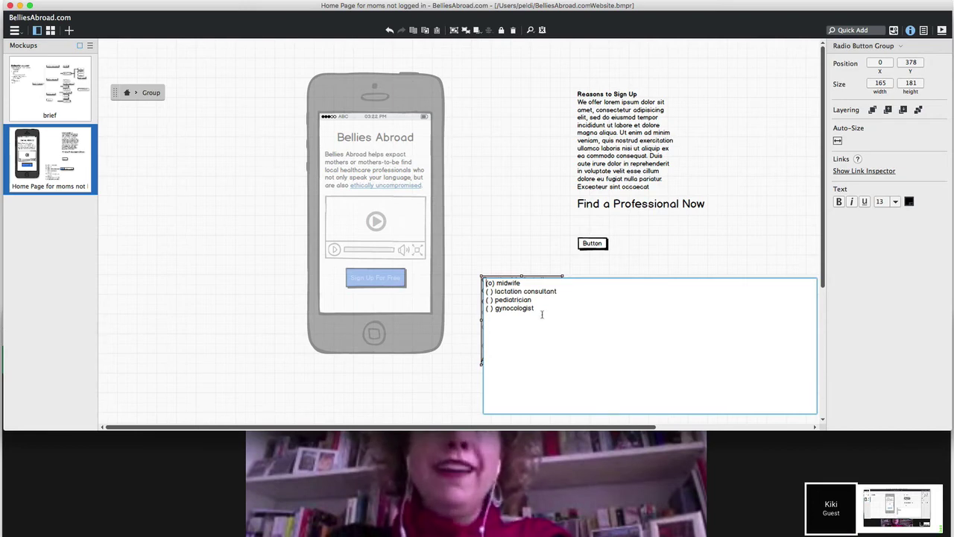
- Mark pediatrician as the chosen option with (o) and unmark midwife
key("super+Up")
key("shift+super+Right")
left_click(487, 299)
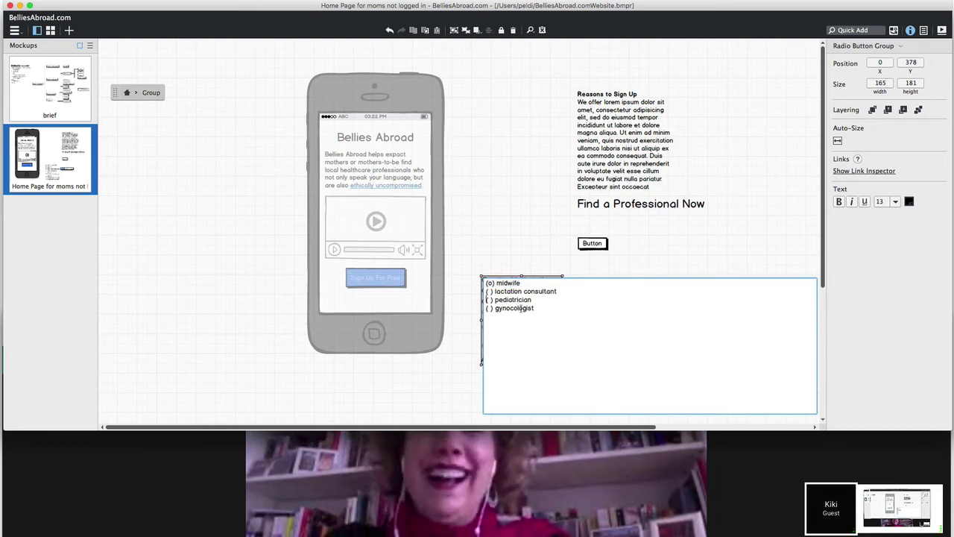
key("Right")
key("Delete")
type("o")
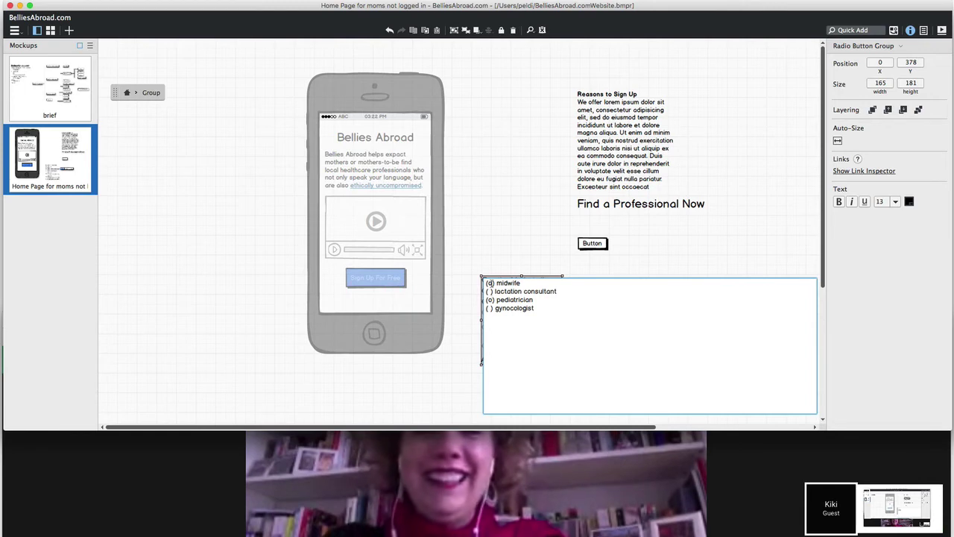
left_click(490, 283)
key("Delete")
- Reorder the options to pediatrician, midwife, gynocologist, lactation consultant
left_click_drag(486, 283, 558, 292)
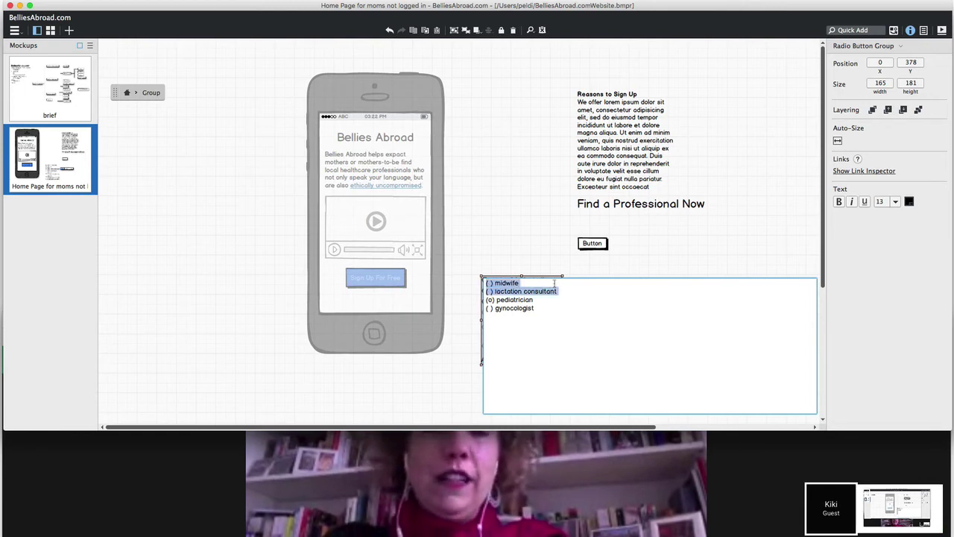
key("super+x")
key("super+Down")
key("super+v")
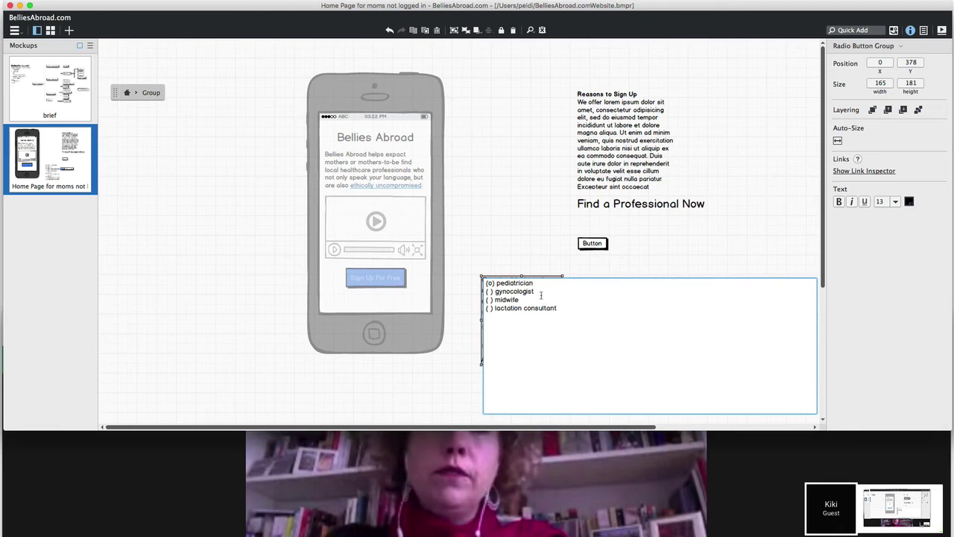
key("Up")
key("Up")
key("shift+End")
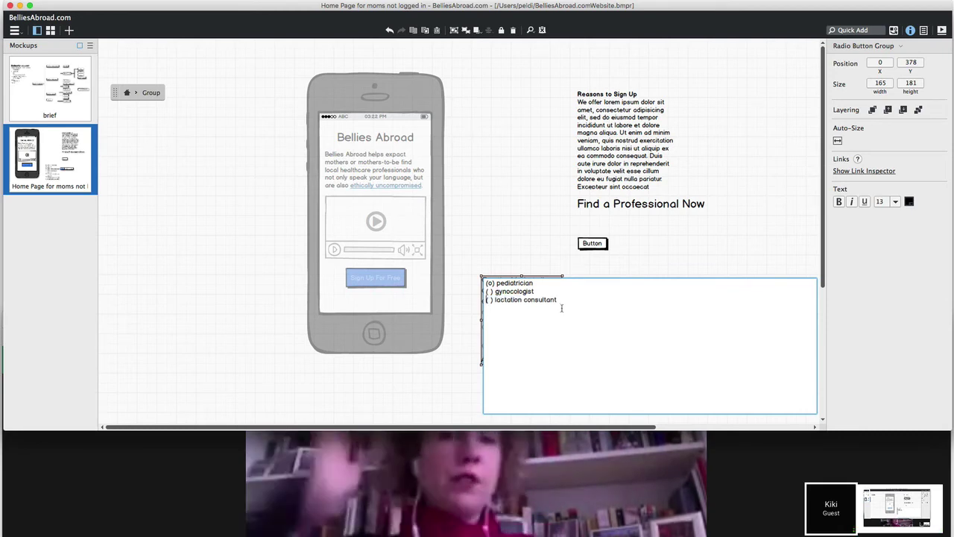
key("Return")
type("( ) midwife")
left_click(472, 229)
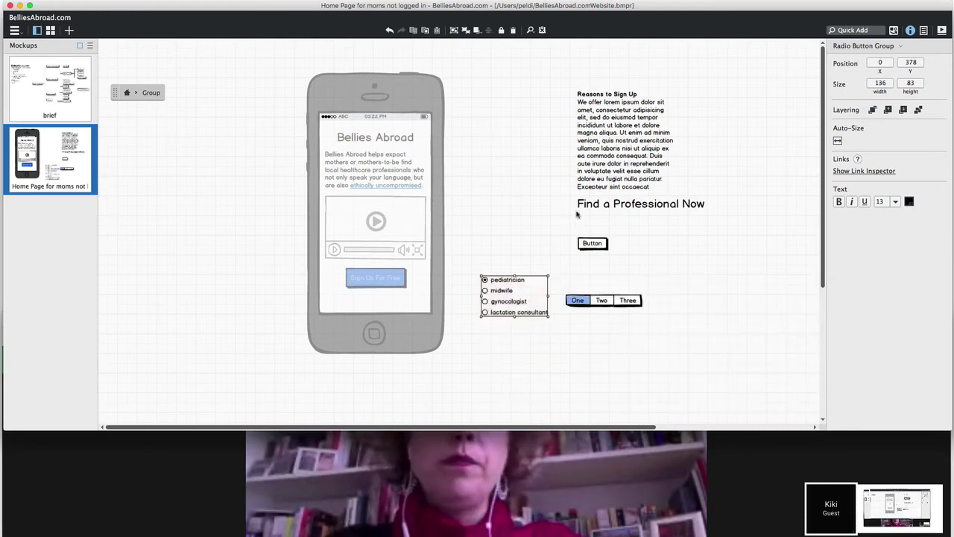
- Add an 'I am looking for a' heading line at the top of the radio list
double_click(516, 301)
key("Up")
key("Return")
type("I am loo")
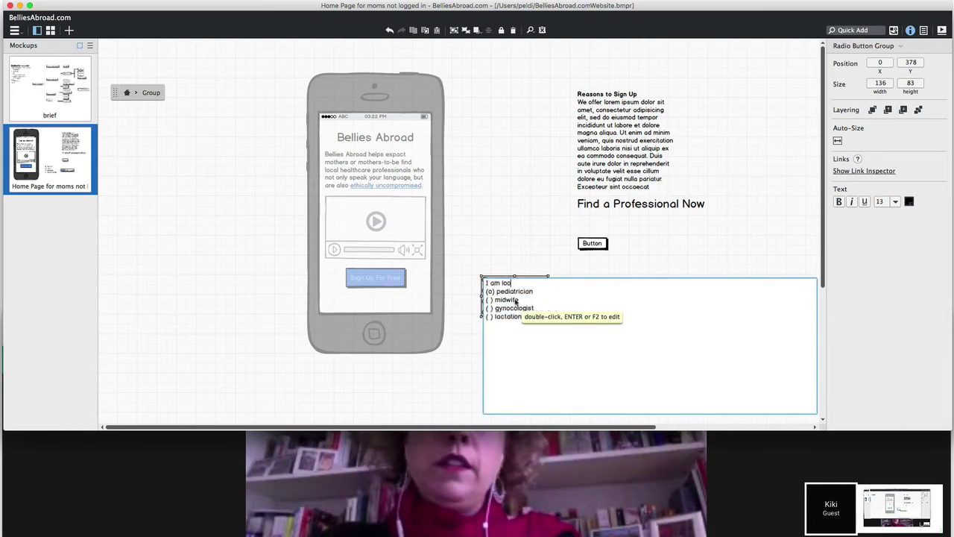
type("king for")
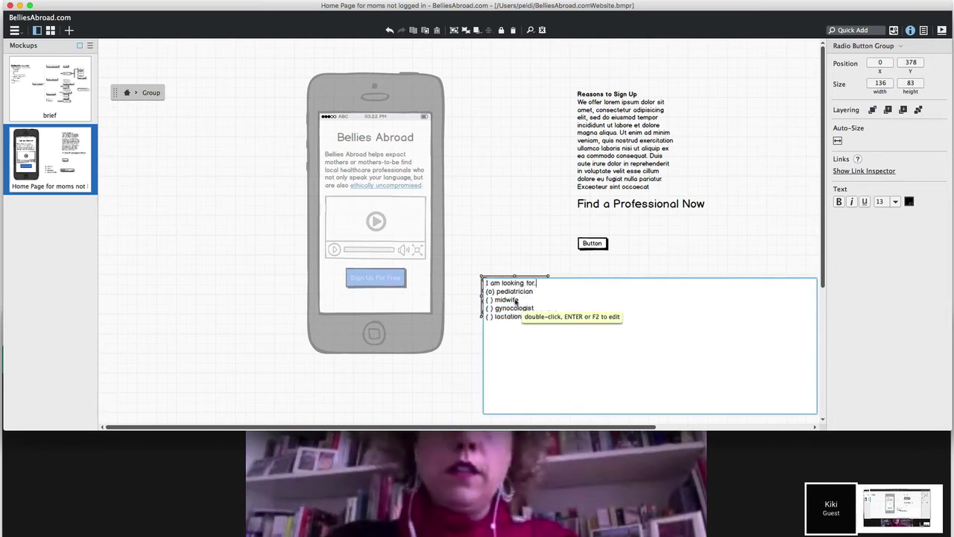
type(" a...")
left_click(513, 238)
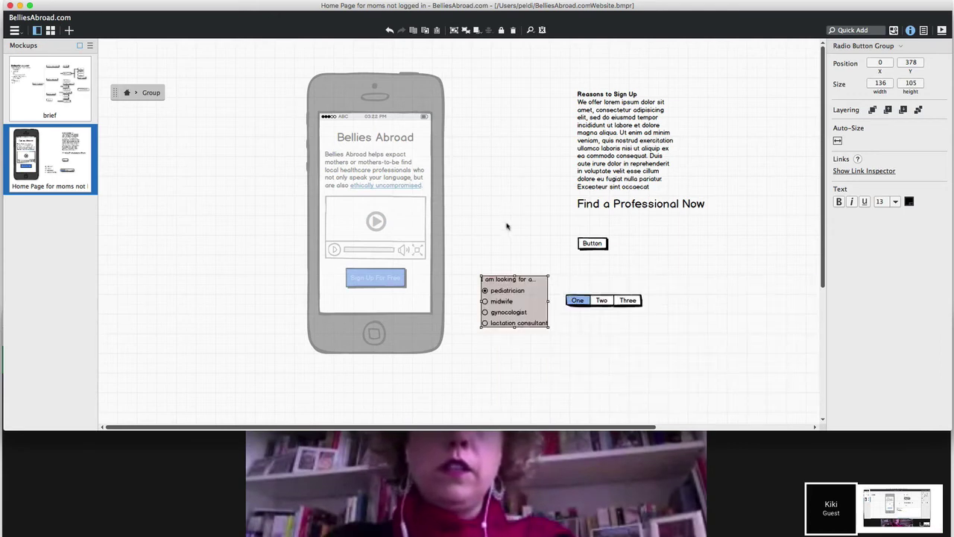
- Move the Button down-right and the radio list under Find a Professional Now
left_click_drag(594, 241, 712, 378)
left_click_drag(502, 298, 597, 241)
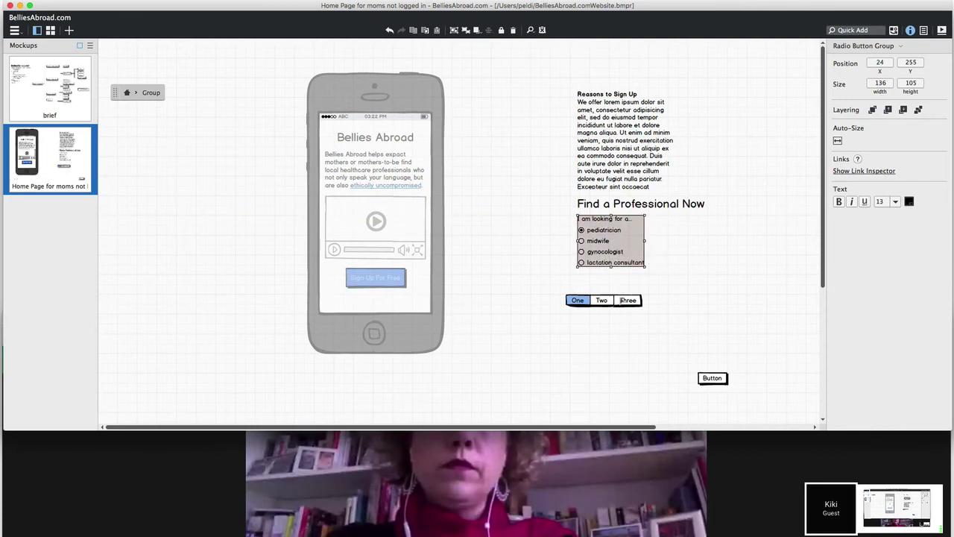
left_click(521, 282)
left_click(602, 257)
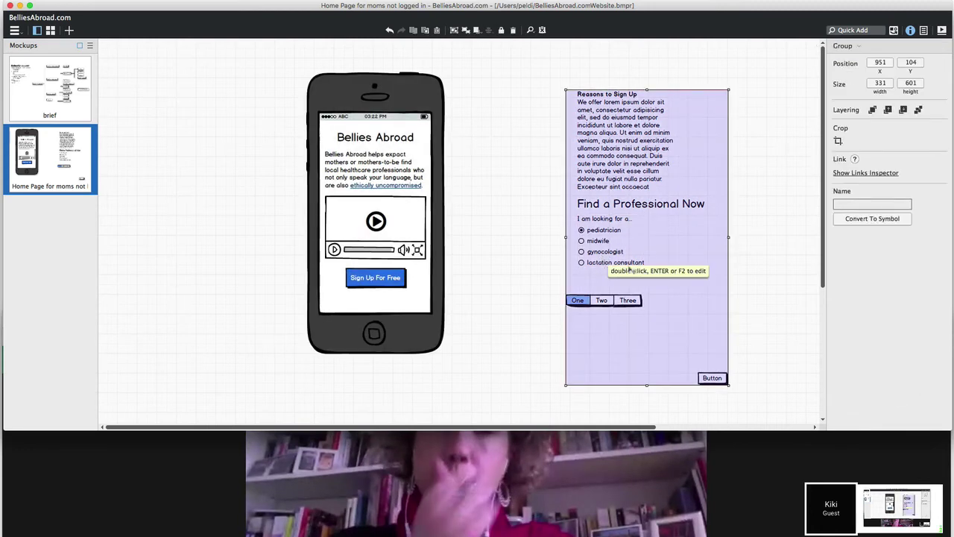
left_click(537, 262)
left_click(591, 264)
double_click(604, 260)
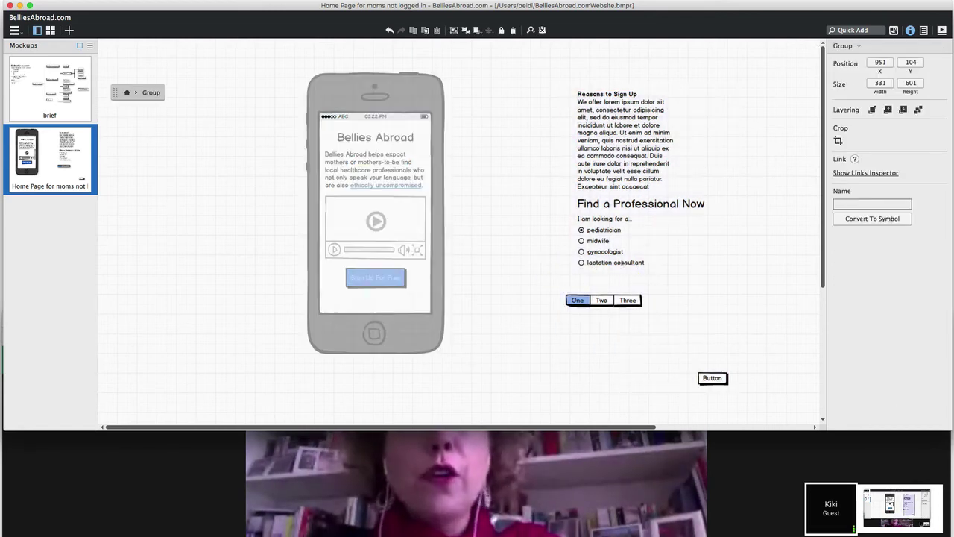
- Add two new option lines after lactation consultant, the first reading 'therapist'
double_click(606, 260)
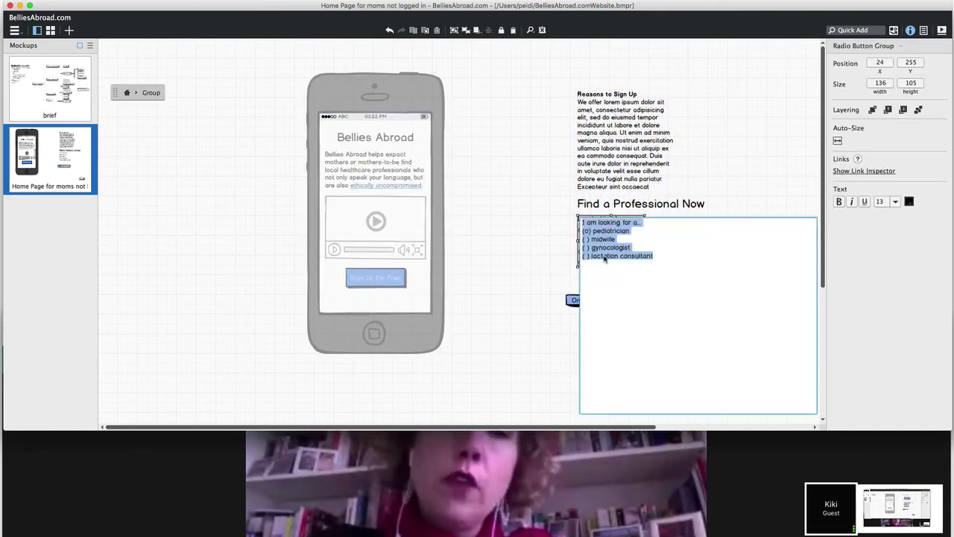
left_click(666, 256)
key("Return")
type("( )")
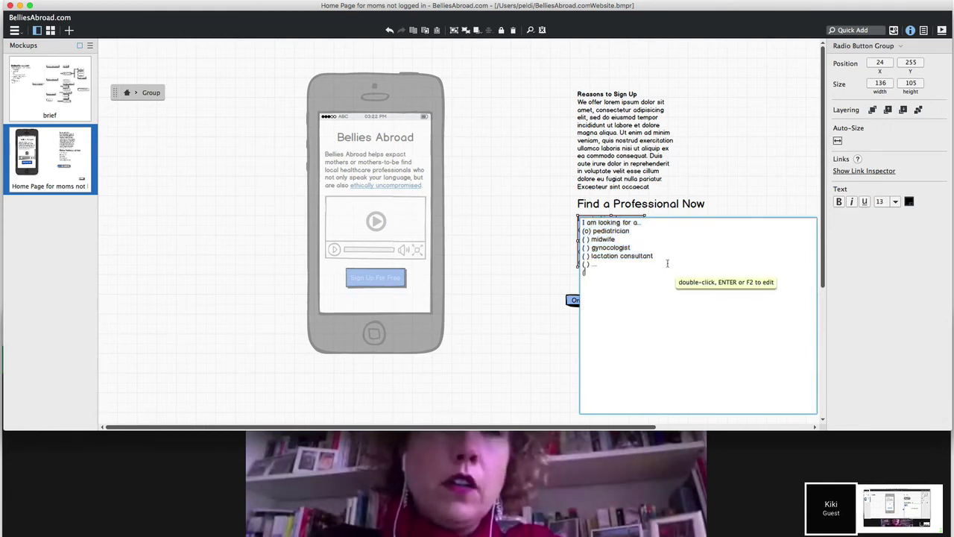
key("Return")
type("( ) ...")
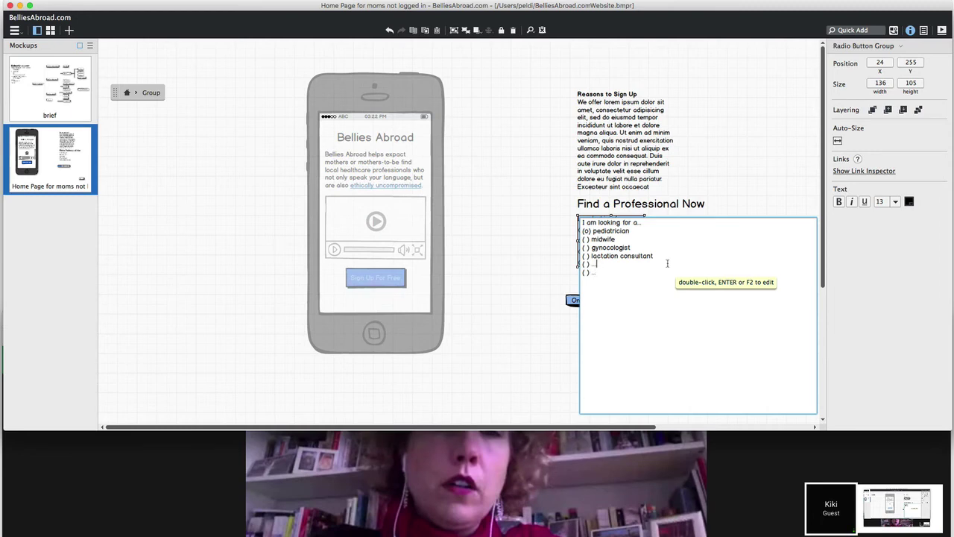
key("BackSpace")
key("BackSpace")
key("BackSpace")
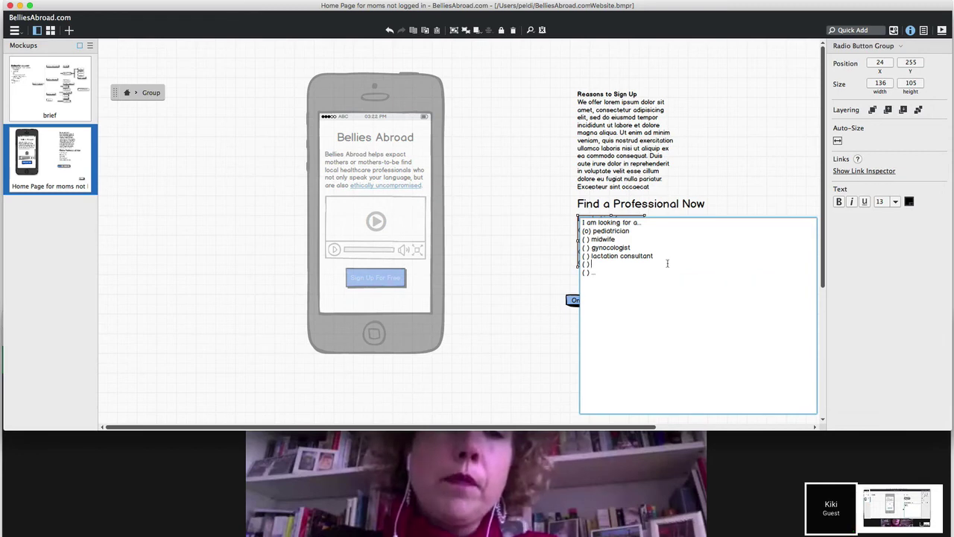
type("therapist")
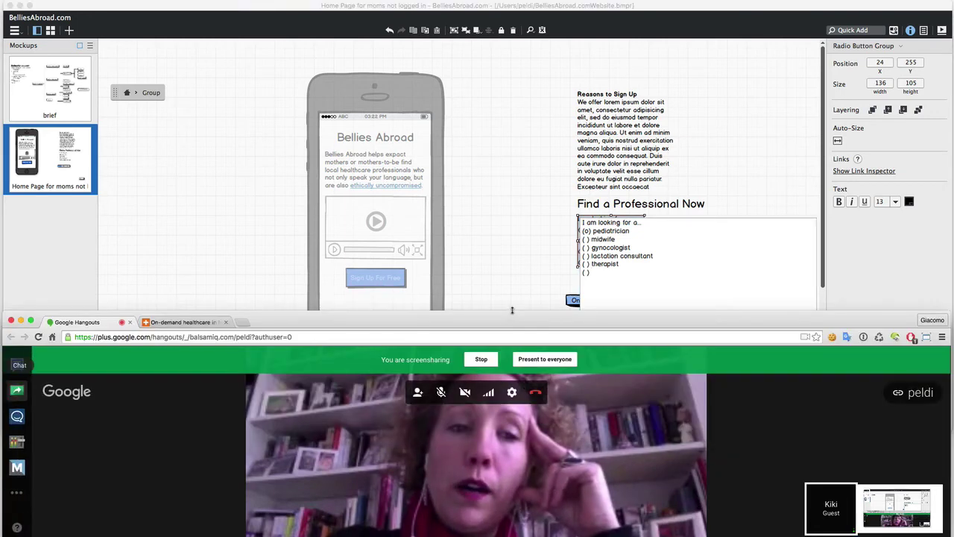
- Make the last option read 'in home sonogram etc', replacing the 'check-ups' wording
left_click_drag(512, 313, 512, 354)
left_click(605, 283)
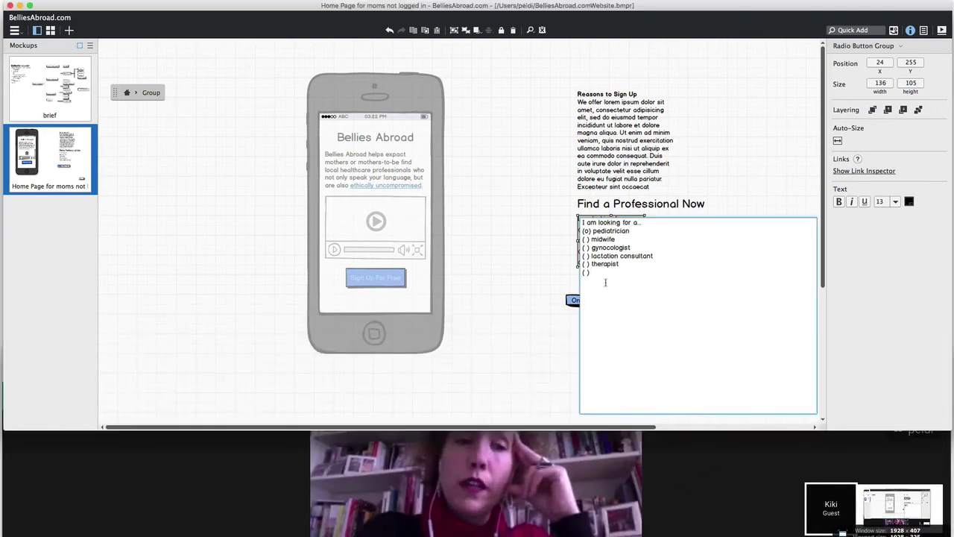
type("in home test")
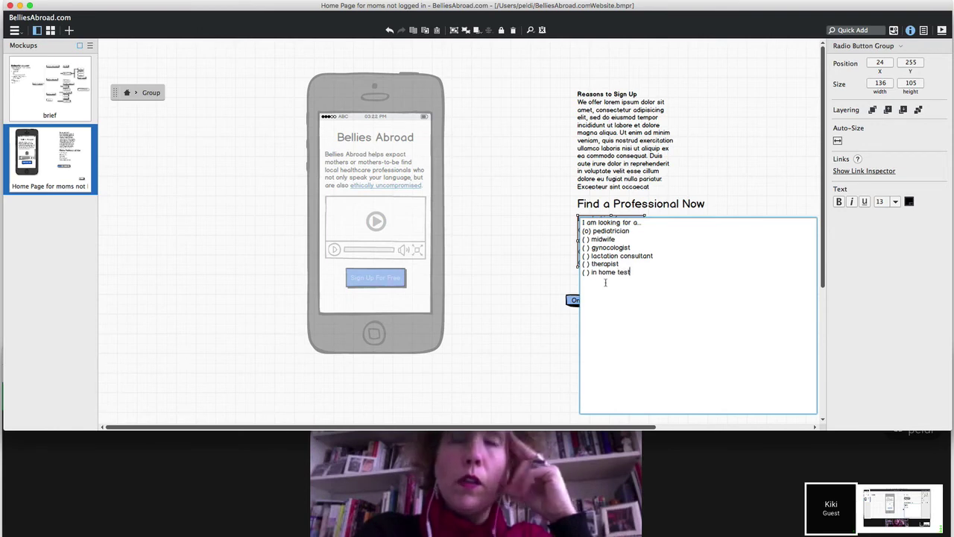
key("alt+Left")
key("alt+Right")
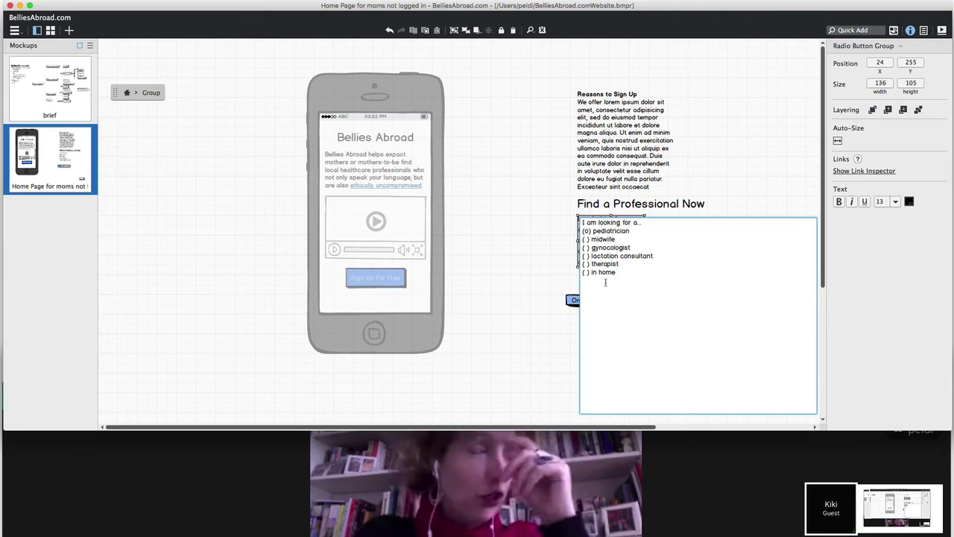
type("check")
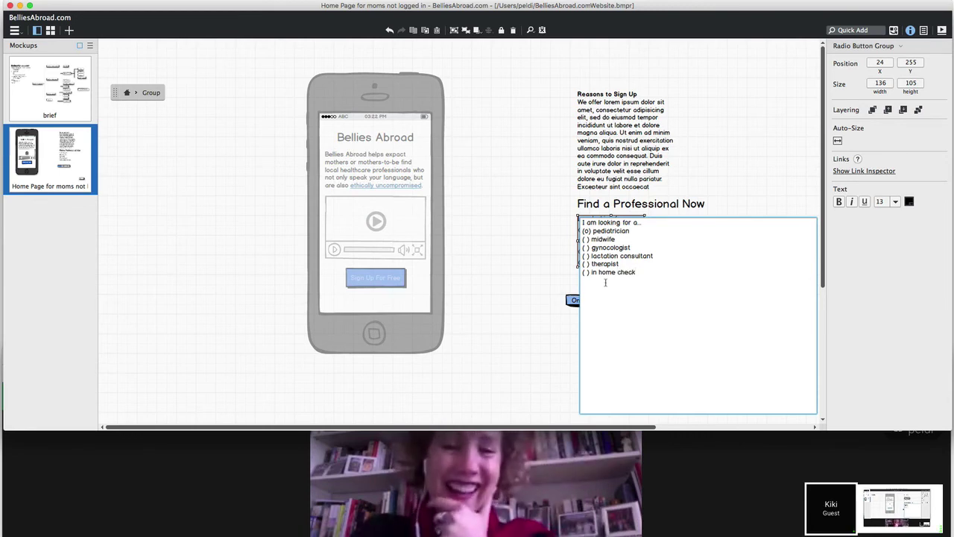
type("-ups")
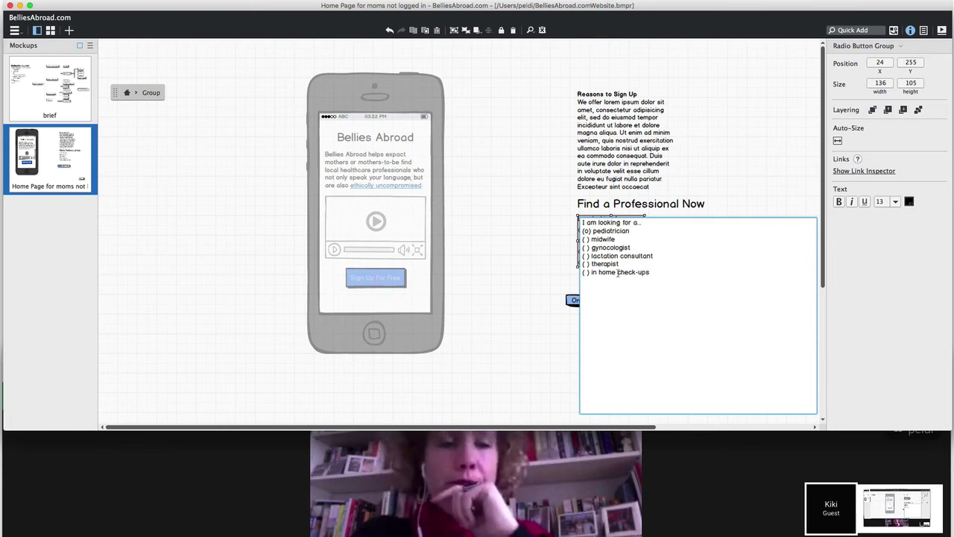
left_click_drag(619, 273, 654, 273)
key("BackSpace")
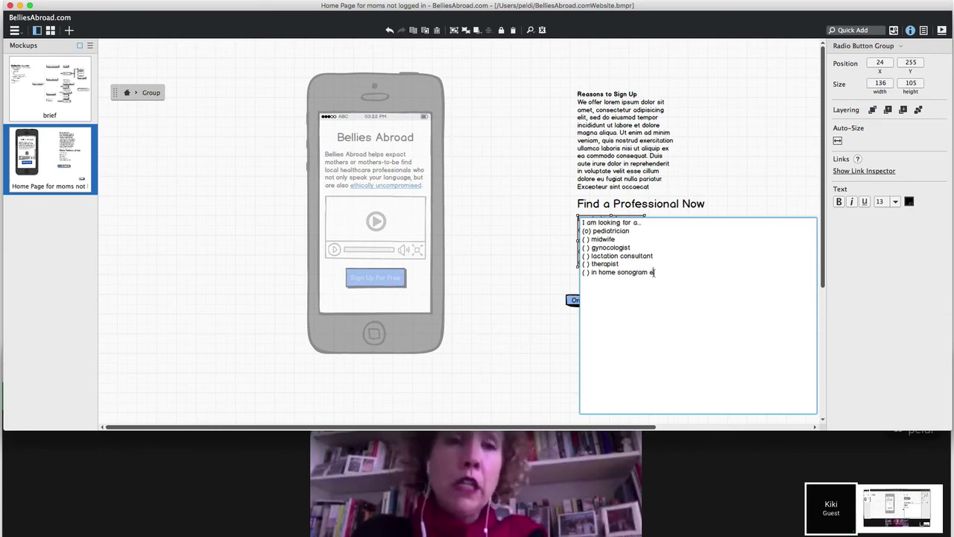
type("sonogram etc")
left_click(545, 252)
- Delete the One/Two/Three button bar
left_click(628, 300)
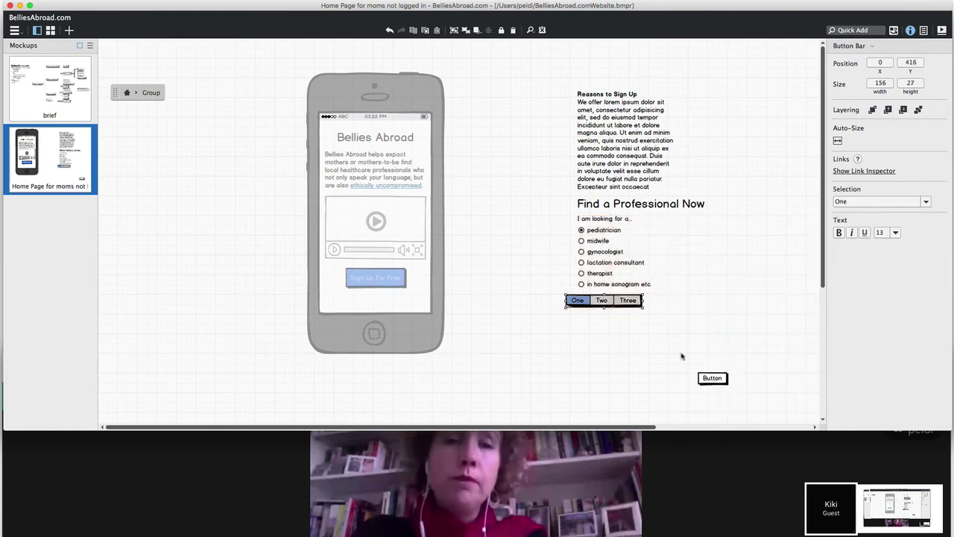
key("Delete")
left_click(712, 378)
- Add 'in-home blood samples', change the last option to 'in-home sonogram', and enlarge the group
double_click(627, 261)
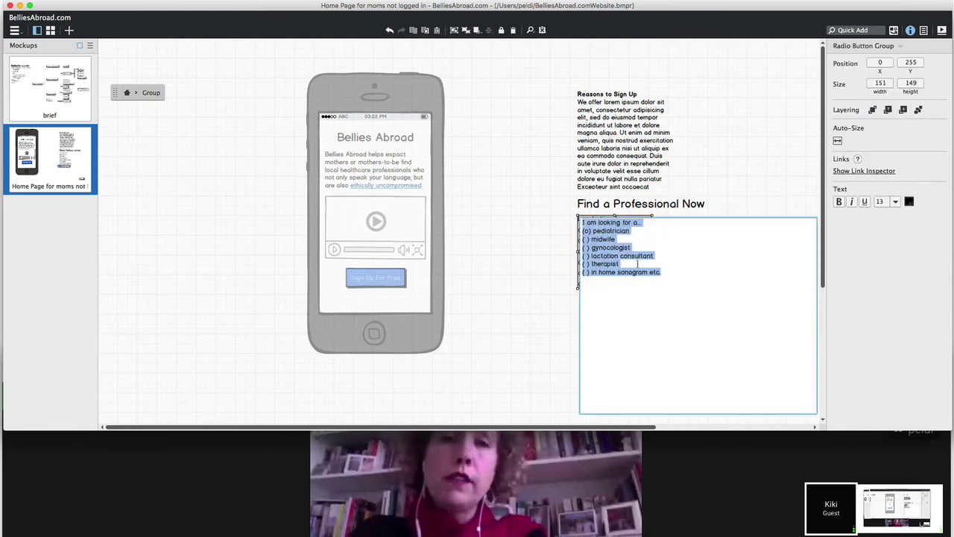
left_click(639, 264)
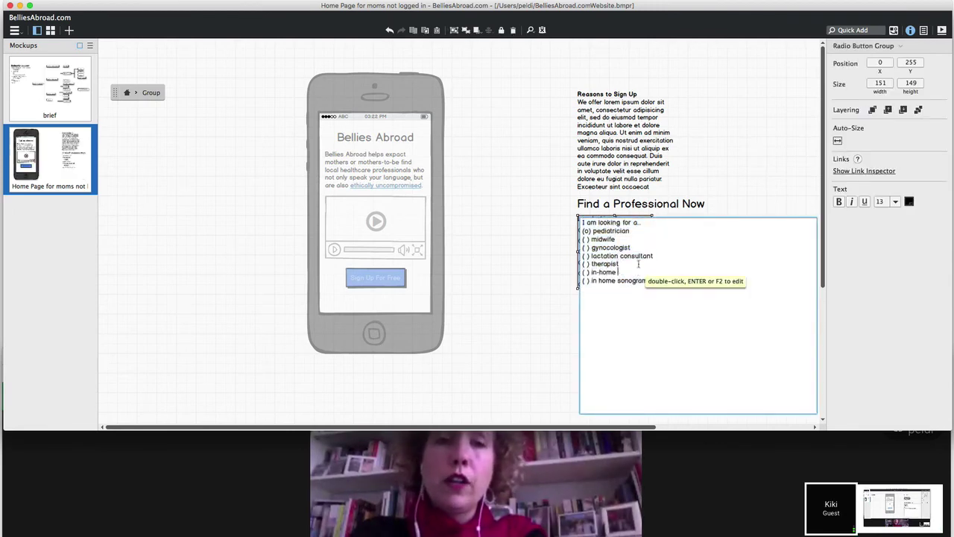
type("samples")
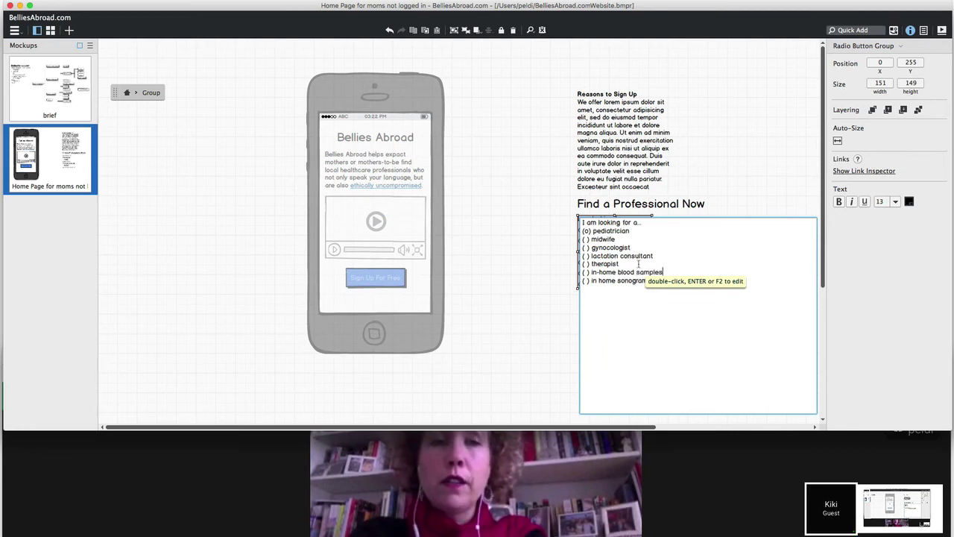
left_click(598, 280)
key("BackSpace")
type("-")
double_click(653, 280)
key("BackSpace")
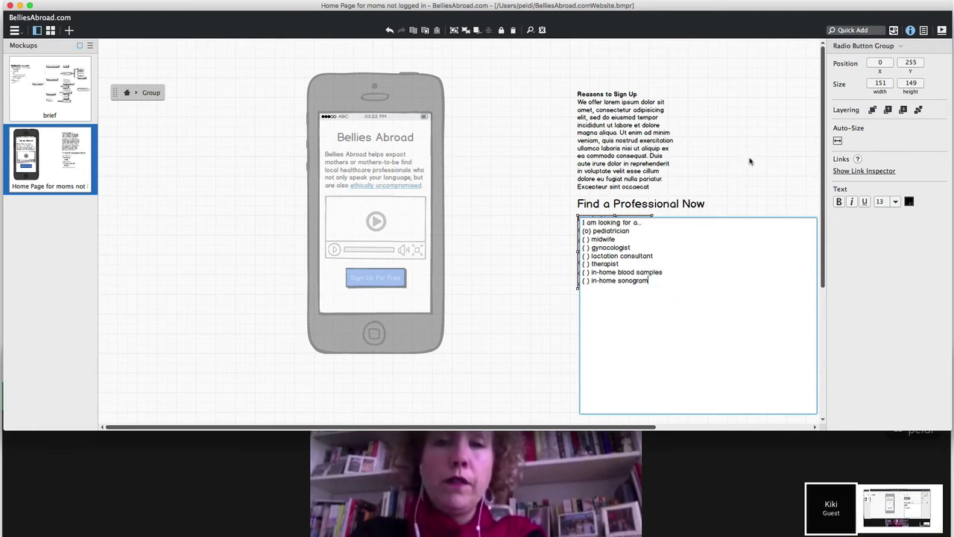
key("ctrl+Return")
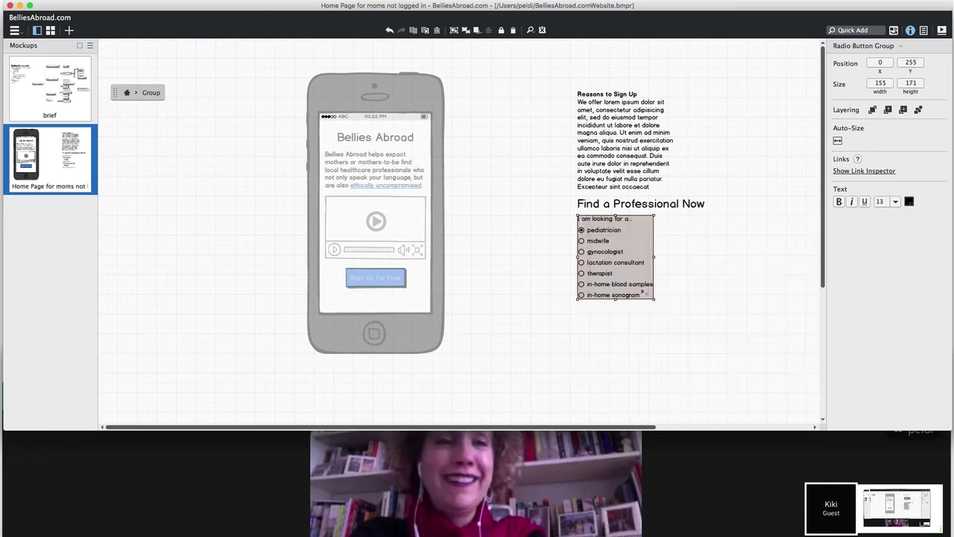
left_click_drag(656, 300, 702, 332)
left_click(759, 295)
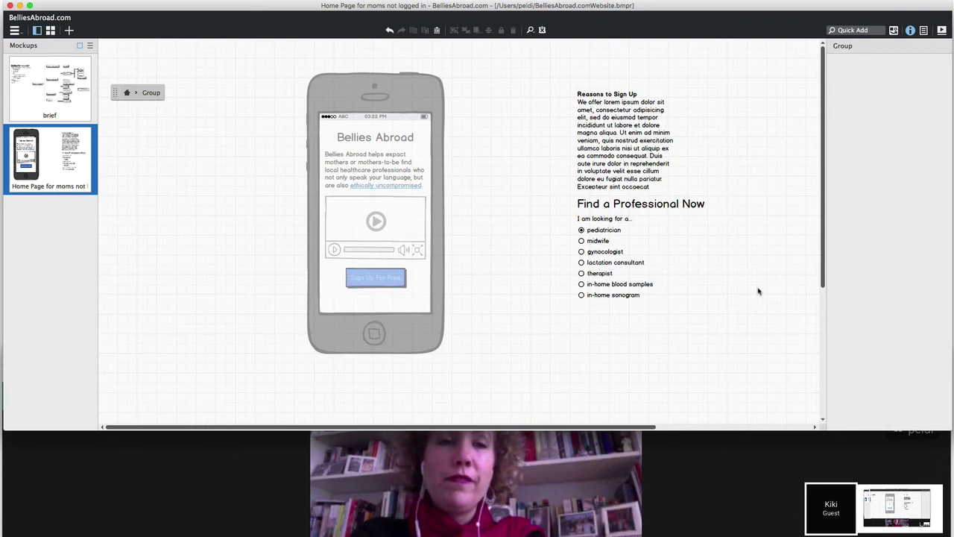
- Transform the provider radio list into a ComboBox
left_click(629, 274)
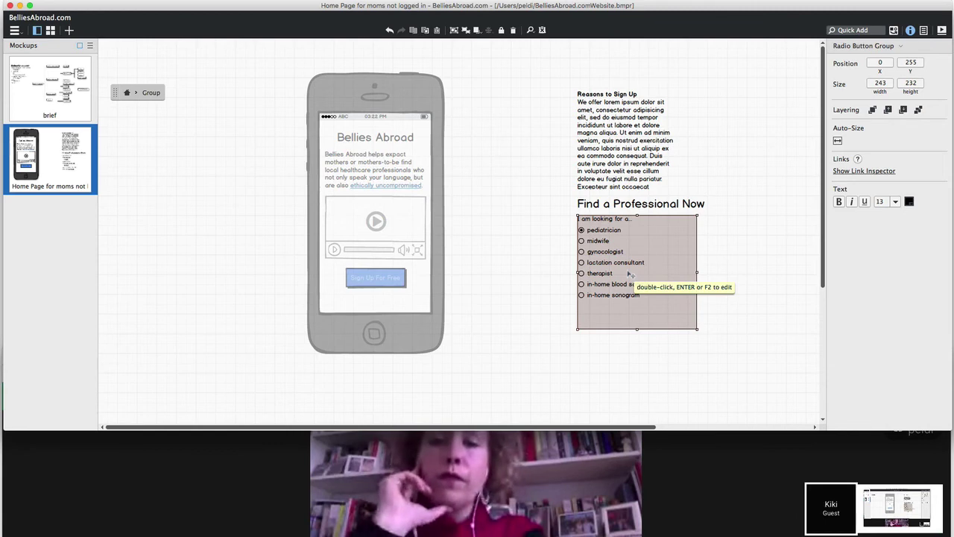
double_click(630, 275)
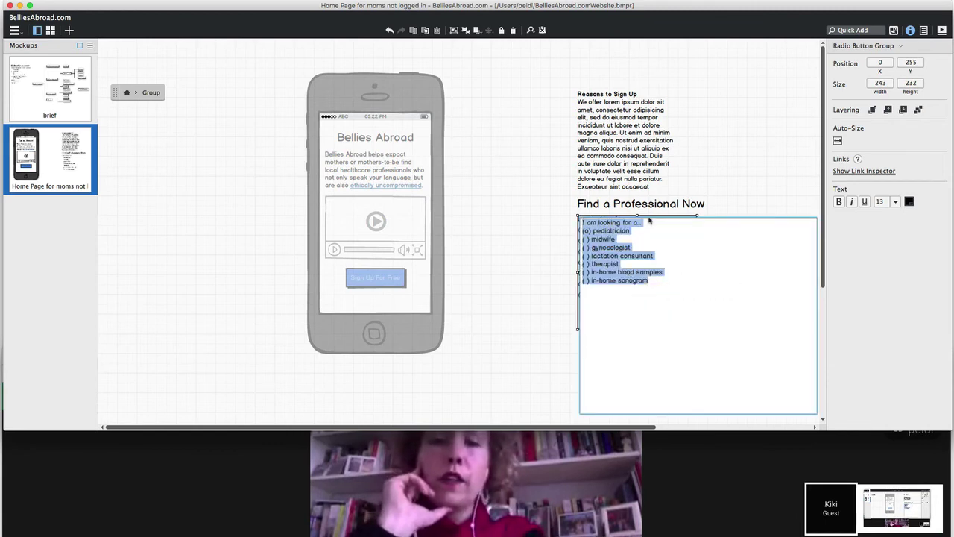
left_click(539, 238)
key("super+t")
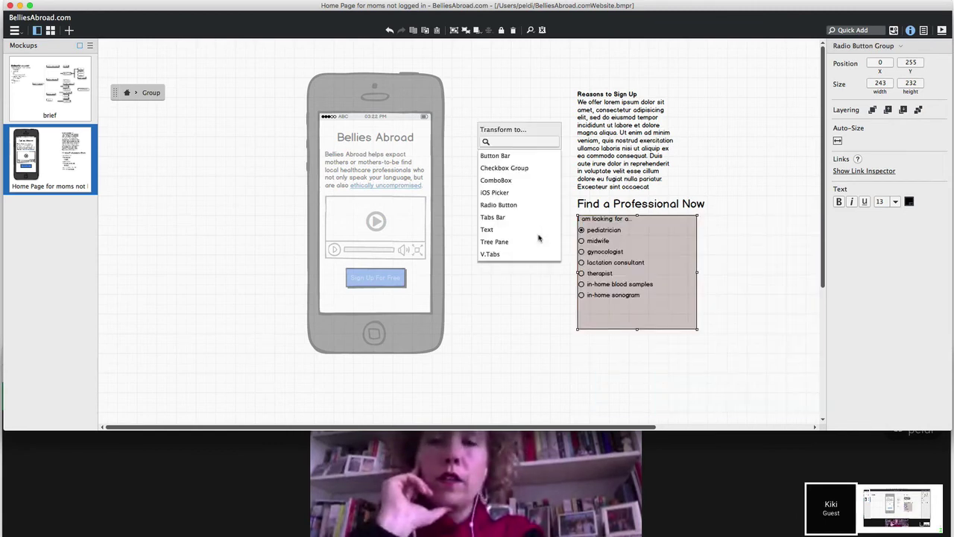
type("combo")
key("Return")
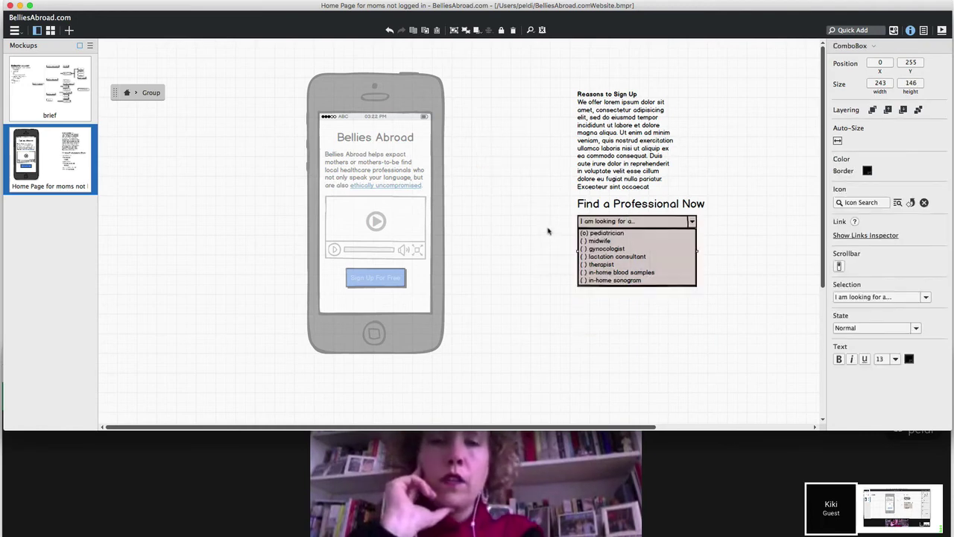
- Remove the 'I am looking for a' line and radio markers so the combo box shows pediatrician
double_click(618, 230)
left_click(618, 231)
left_click_drag(646, 222, 552, 220)
key("BackSpace")
key("Delete")
left_click(543, 220)
double_click(597, 222)
left_click(593, 223)
left_click_drag(593, 222, 581, 272)
key("BackSpace")
key("BackSpace")
type("m")
key("BackSpace")
key("BackSpace")
key("BackSpace")
key("BackSpace")
key("BackSpace")
key("super+Return")
- Move the Reasons/Find a Professional block onto the phone screen
left_click(506, 225)
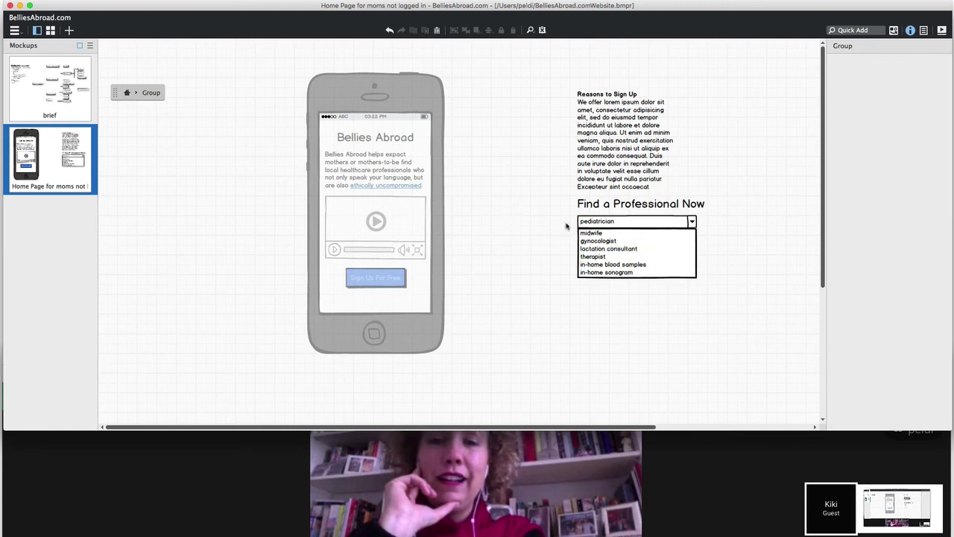
key("Escape")
left_click_drag(626, 165, 375, 299)
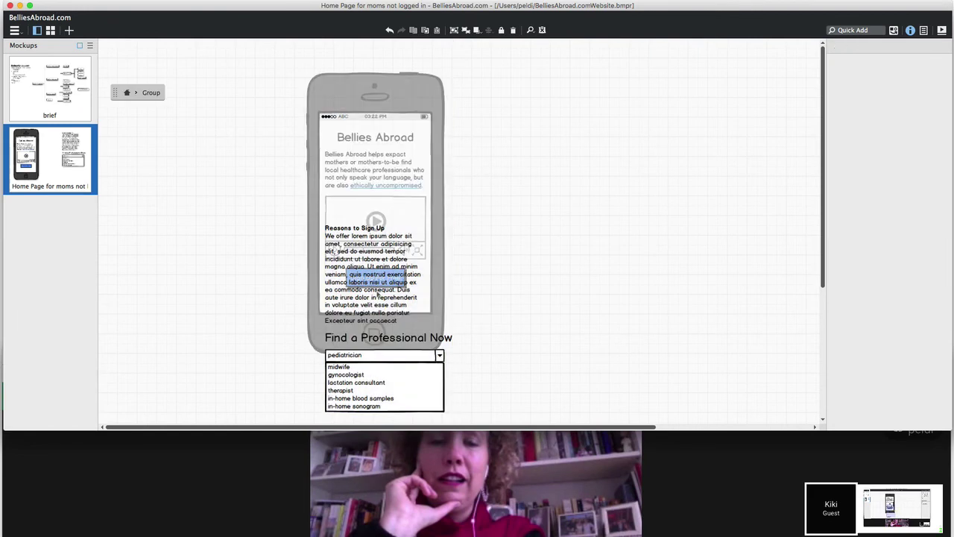
- Narrow the combo box and Find a Professional Now heading, then move the block beside the phone
double_click(376, 300)
left_click(403, 400)
left_click_drag(444, 381, 422, 382)
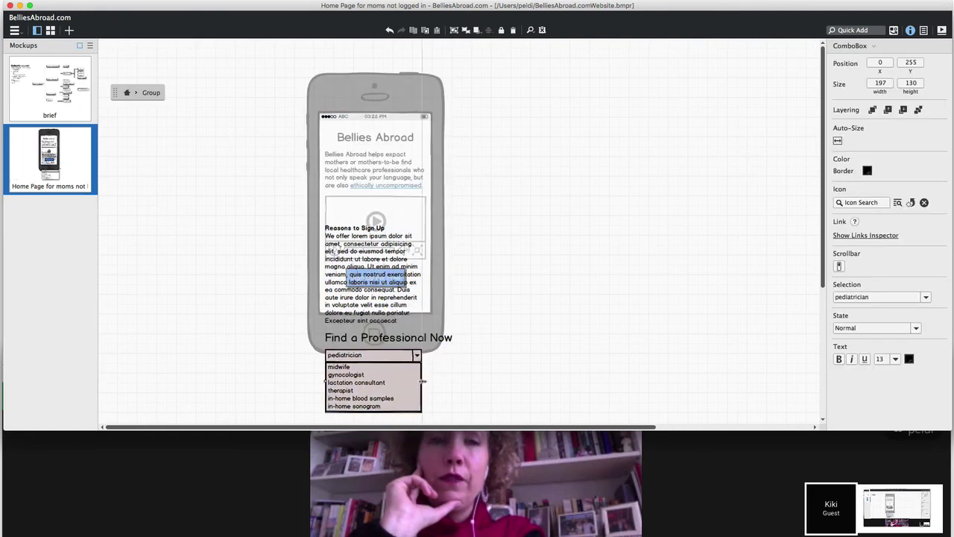
left_click(434, 340)
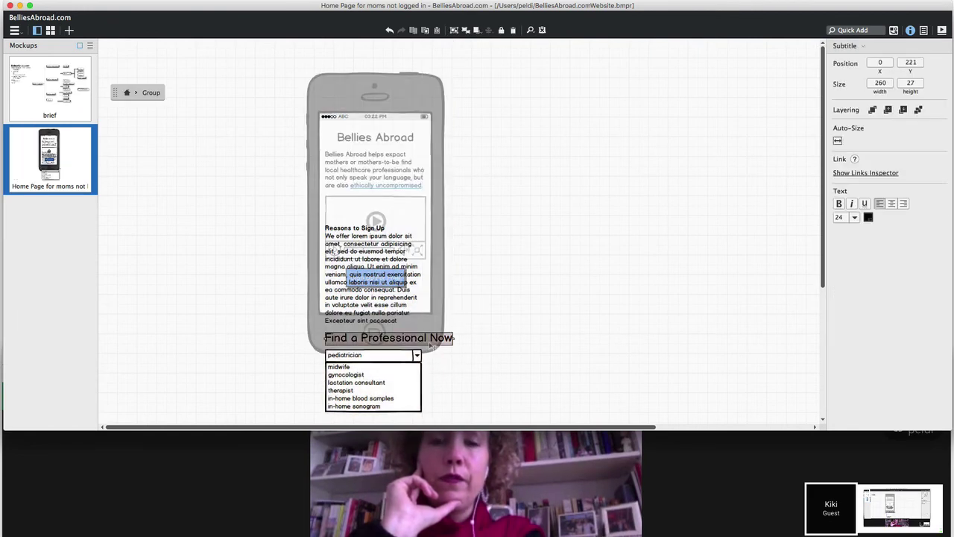
left_click_drag(453, 344, 420, 344)
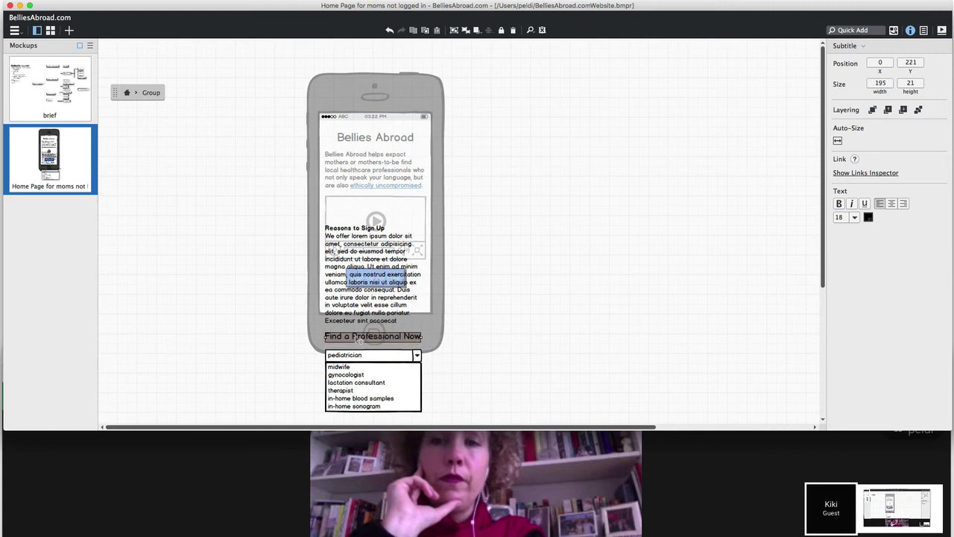
left_click(477, 311)
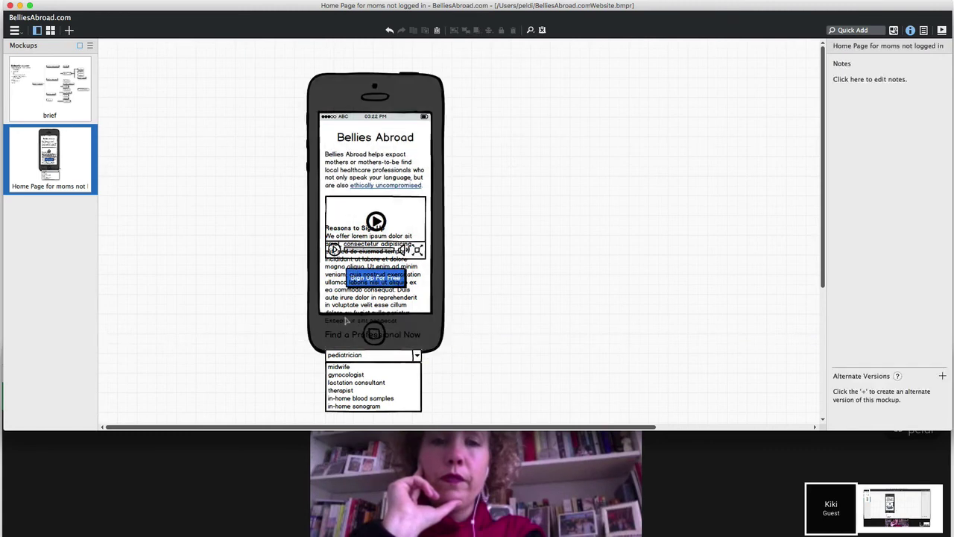
left_click_drag(345, 320, 593, 220)
- Append 'Browse our Providers' and 'I am look…' lines to the Reasons to Sign Up text
double_click(580, 223)
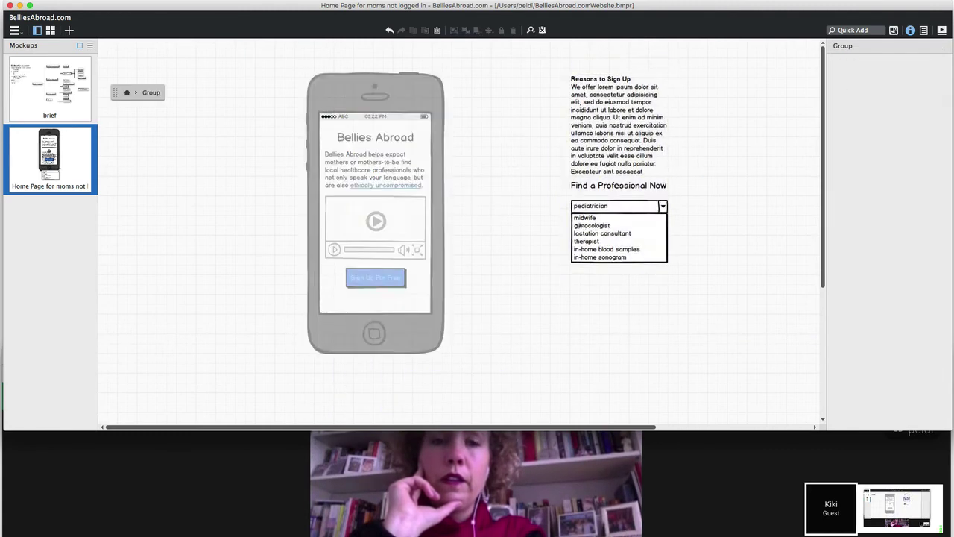
double_click(611, 141)
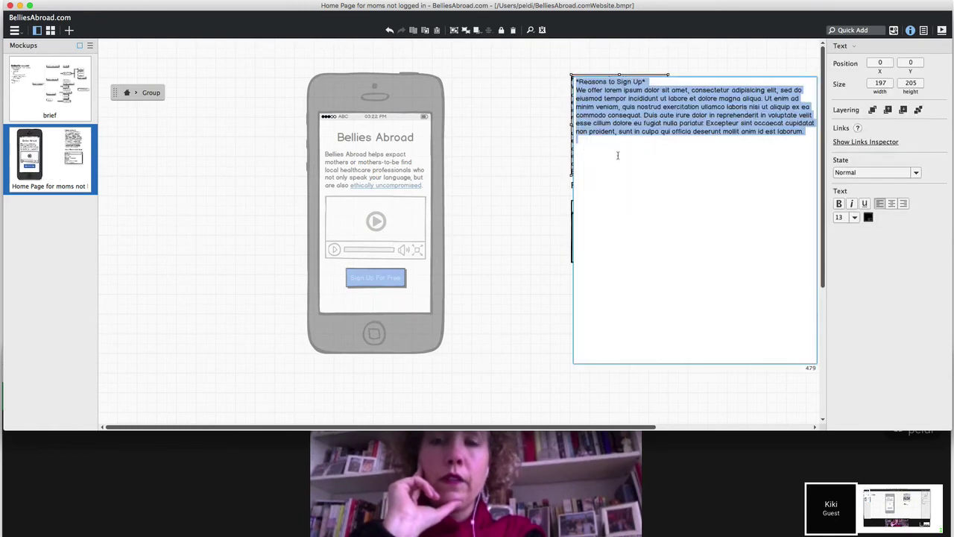
left_click(611, 141)
key("shift+Up")
key("shift+Up")
key("shift+Up")
left_click(601, 157)
key("Return")
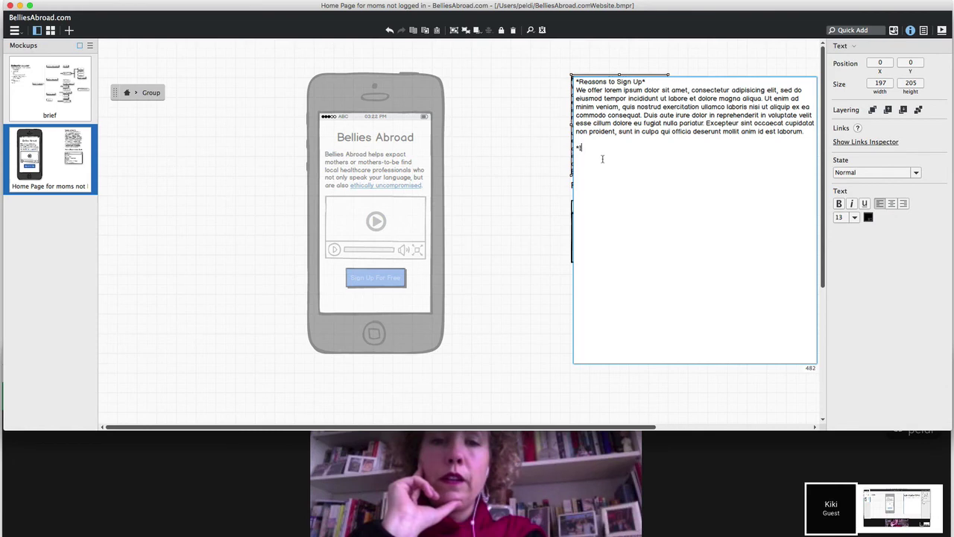
type("*I ma lo")
key("BackSpace")
key("BackSpace")
key("BackSpace")
key("BackSpace")
key("BackSpace")
key("BackSpace")
key("BackSpace")
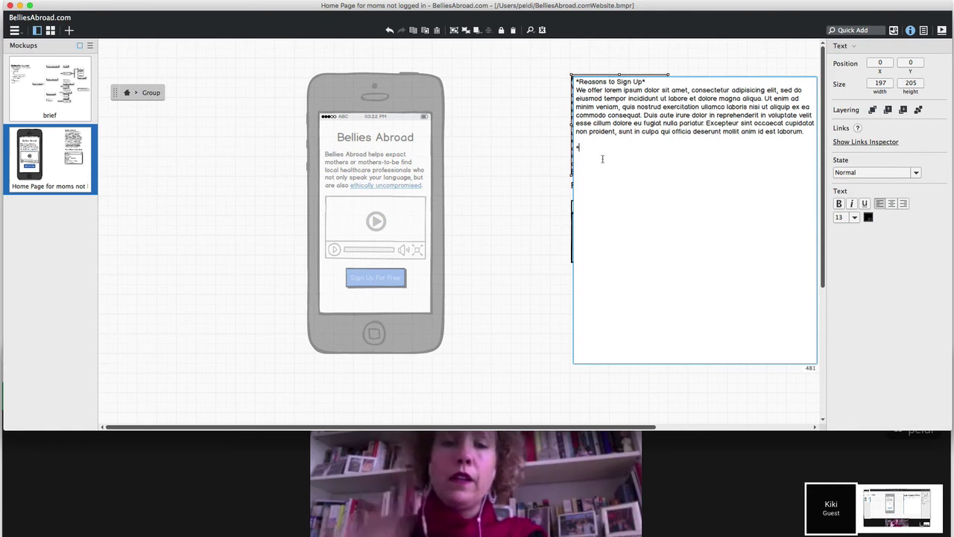
type("Browse our P")
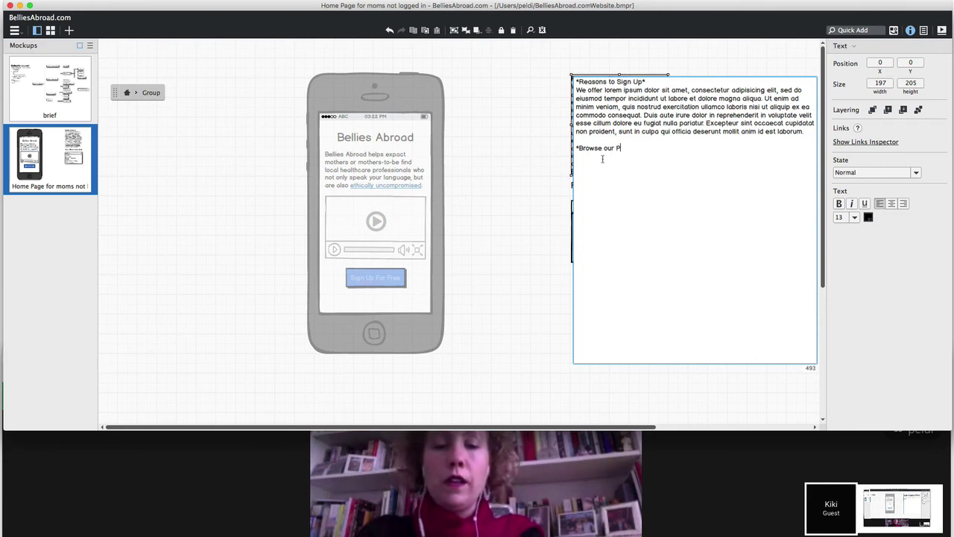
type("roviders*  I am looking for")
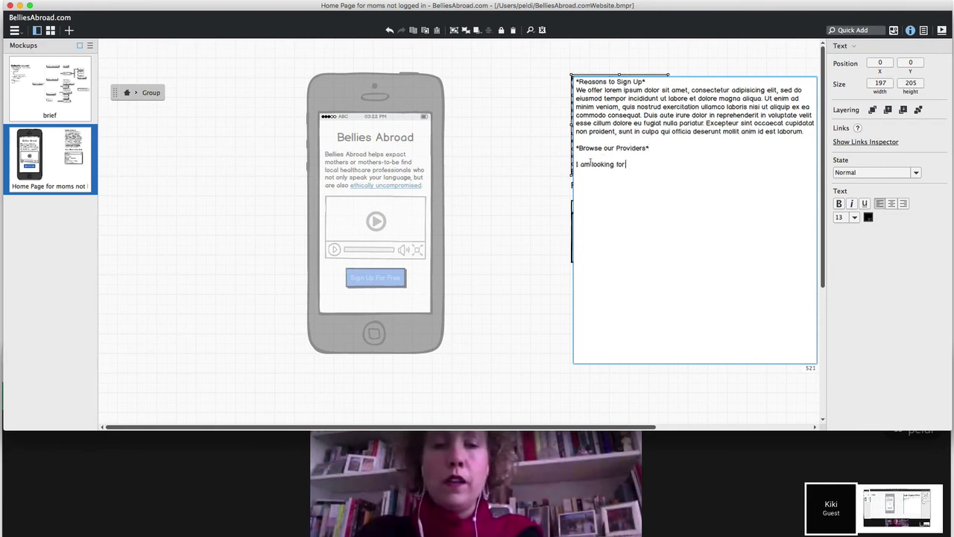
left_click(490, 159)
left_click(601, 189)
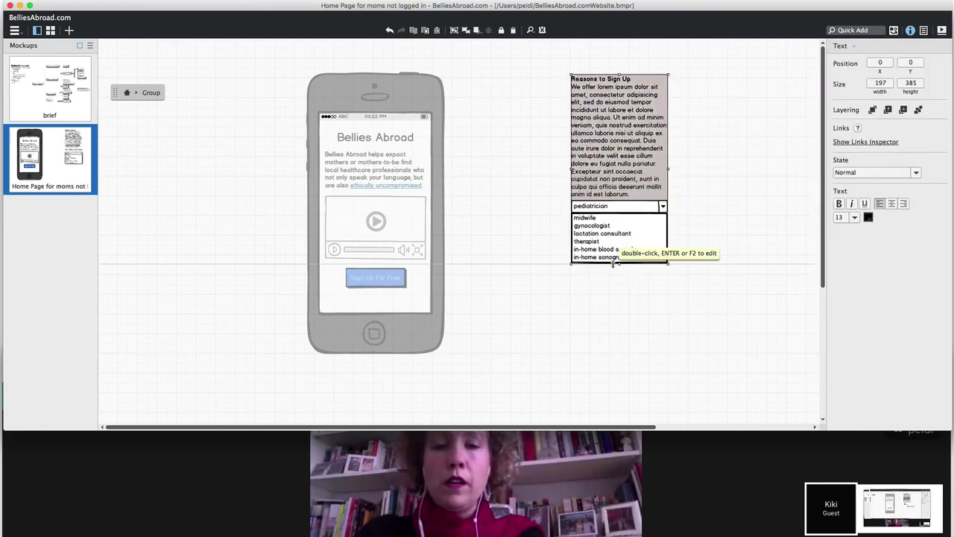
- Move the combo box below the new lines and remove the blank line under Browse our Providers
left_click_drag(611, 241, 612, 266)
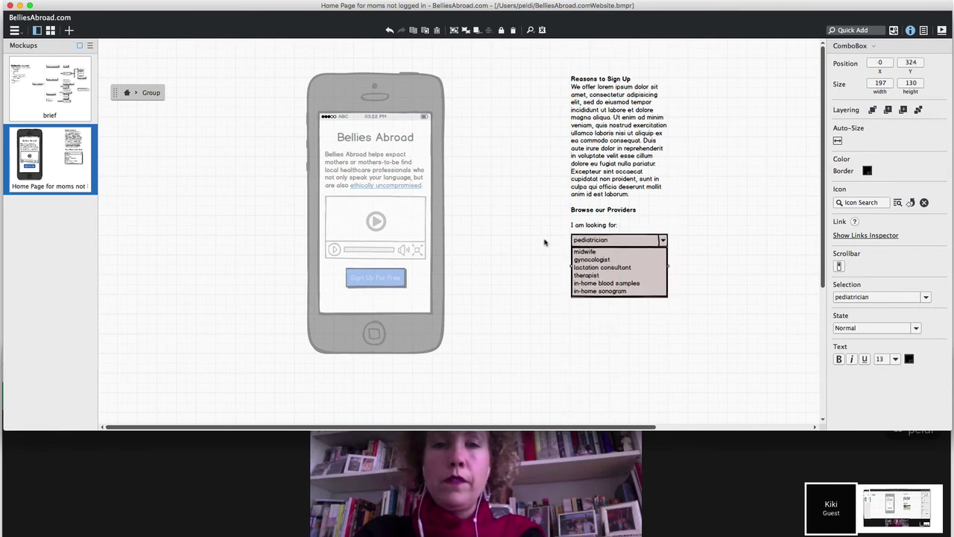
double_click(598, 189)
left_click(609, 154)
key("BackSpace")
left_click(547, 179)
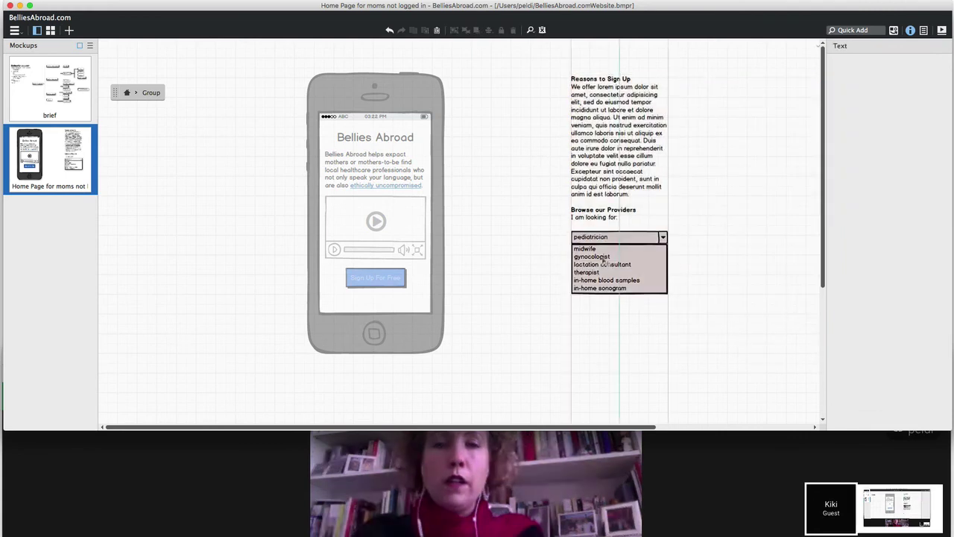
left_click_drag(605, 261, 606, 256)
left_click(528, 246)
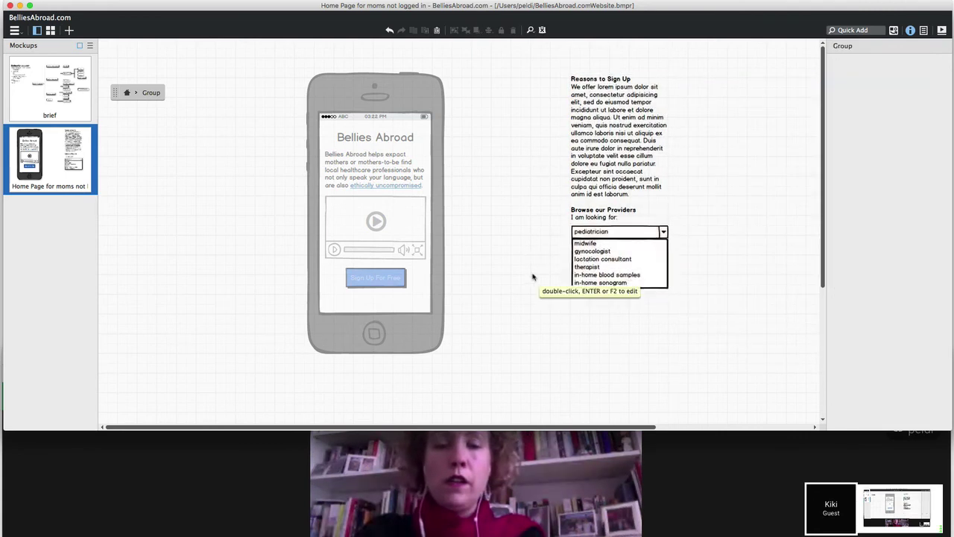
- Duplicate the provider dropdown to its right and set the original's State to Closed
left_click(633, 236)
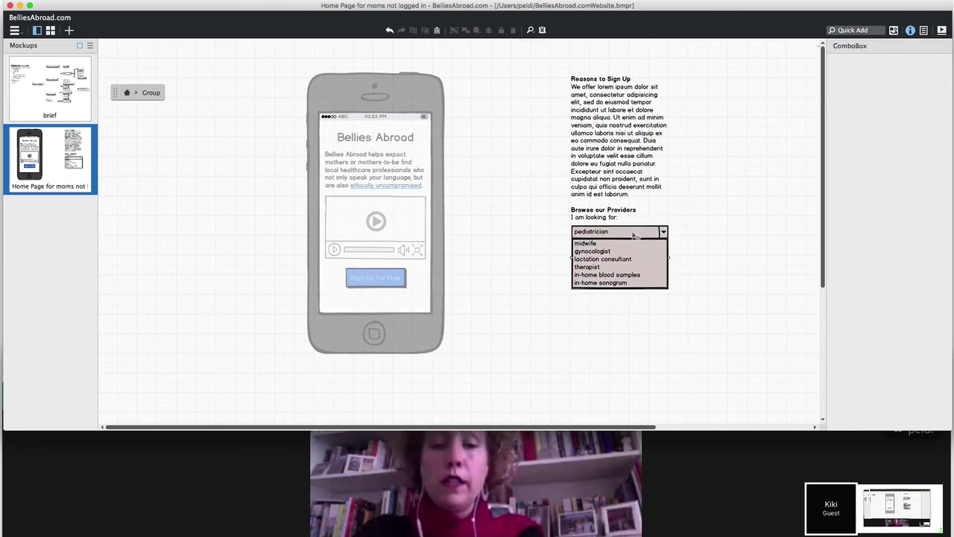
left_click_drag(621, 237, 766, 234)
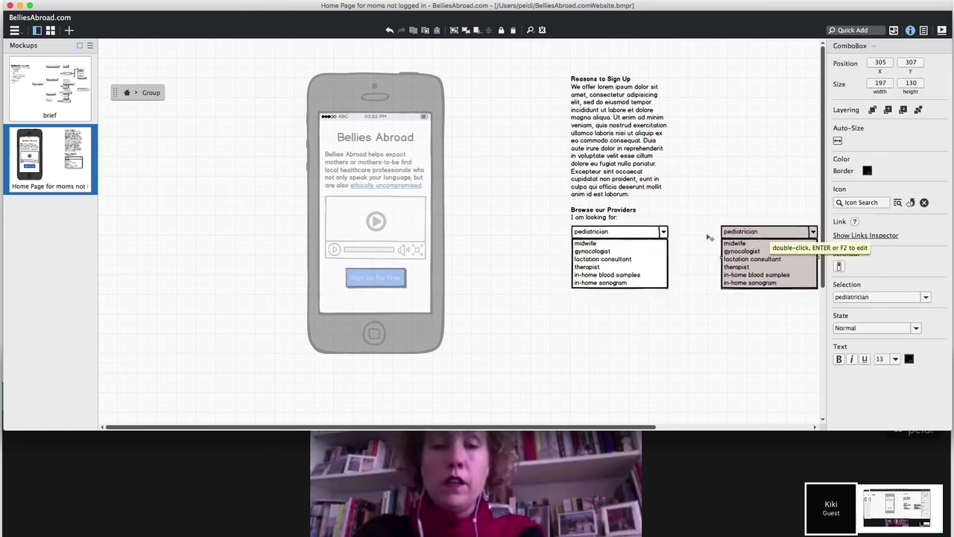
left_click(858, 328)
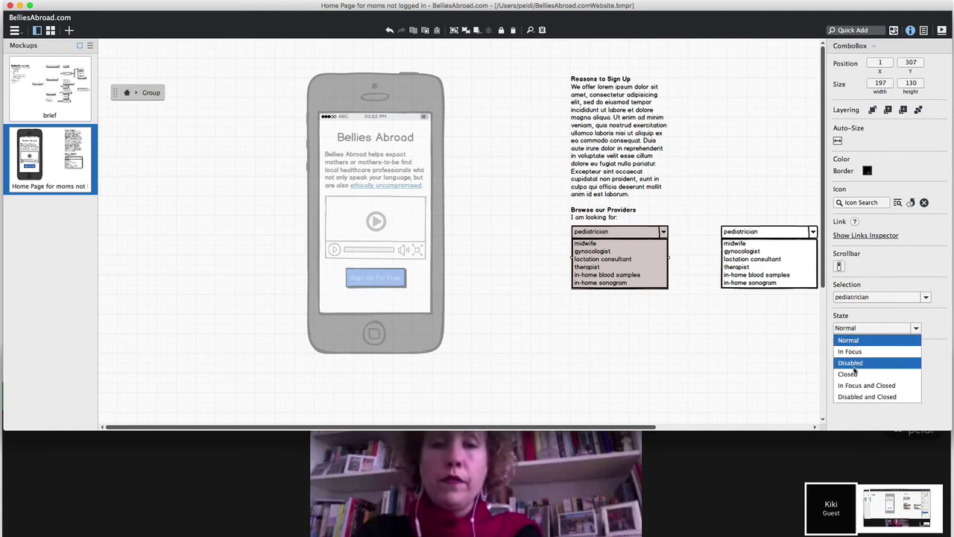
left_click(848, 374)
left_click(638, 309)
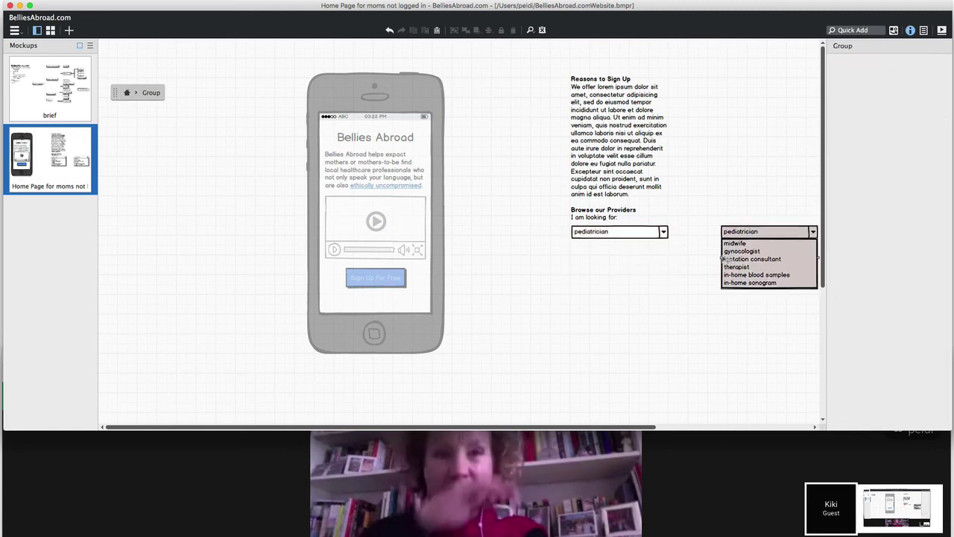
left_click_drag(723, 259, 720, 259)
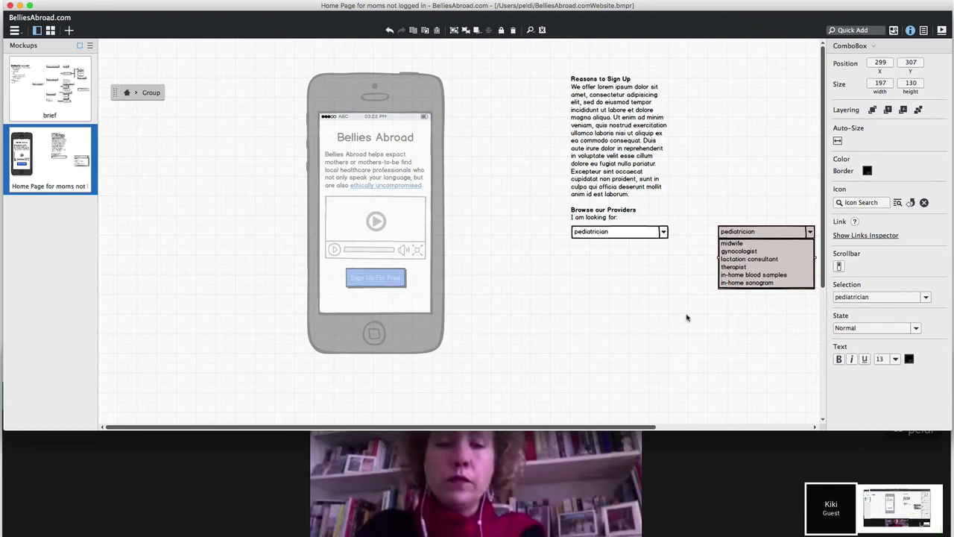
left_click(672, 321)
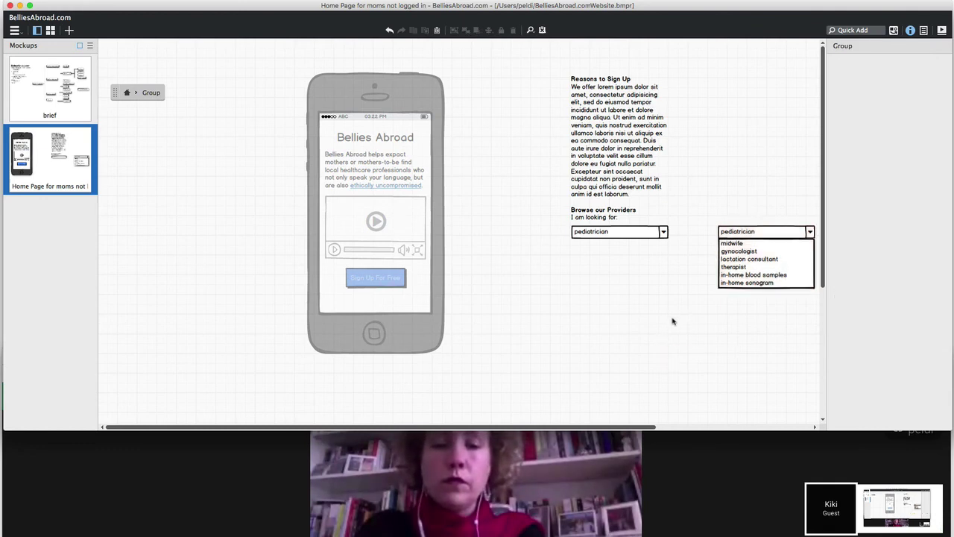
- Quick Add an iOS Picker and place it beside the provider text
type("ios")
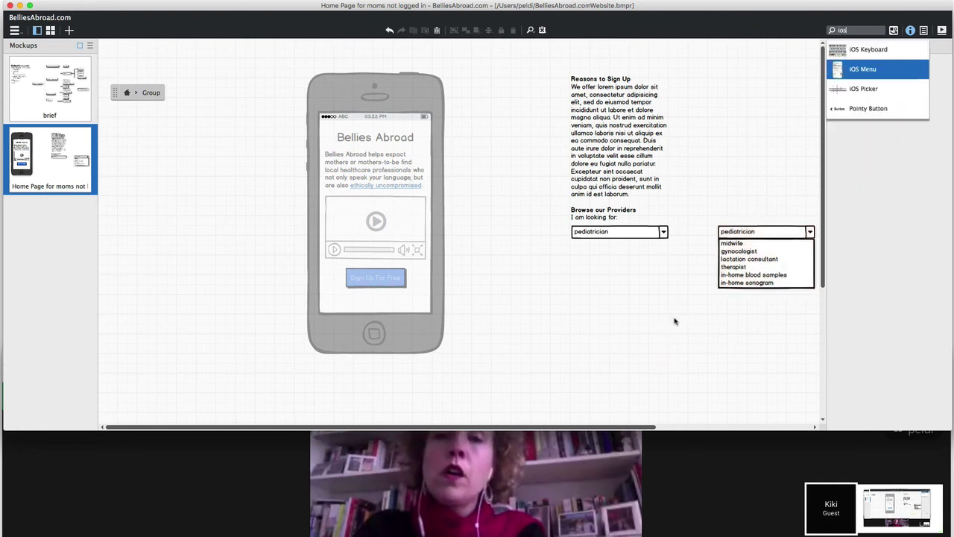
key("Down")
key("Return")
left_click_drag(196, 113, 619, 326)
- Paste the copied provider-type list into the iOS picker's values
double_click(737, 259)
key("ctrl+c")
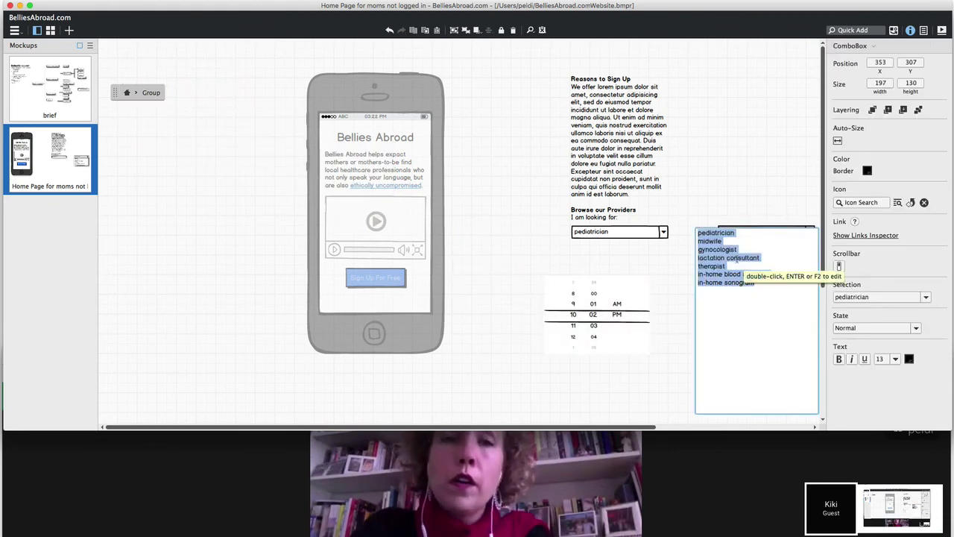
left_click(669, 282)
double_click(615, 333)
key("ctrl+v")
left_click(505, 312)
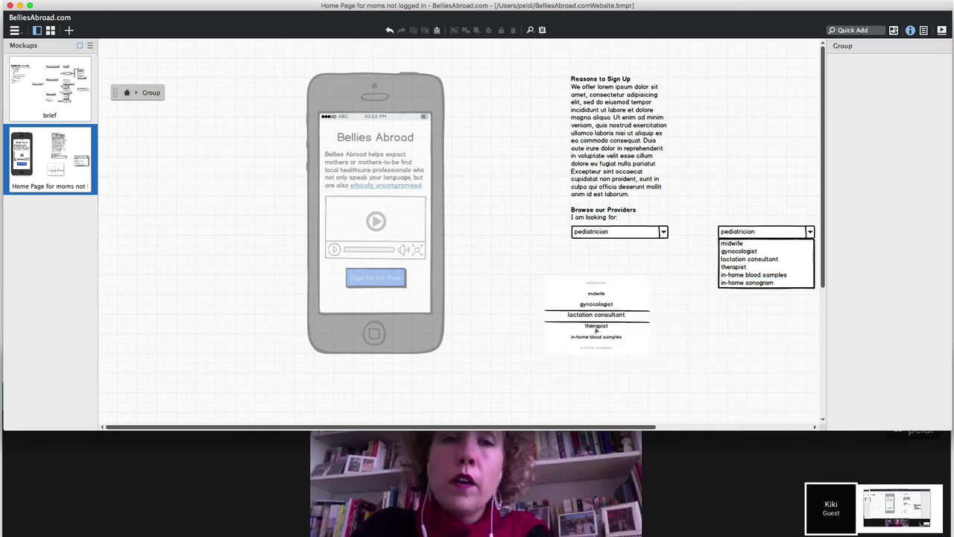
left_click_drag(596, 332, 659, 340)
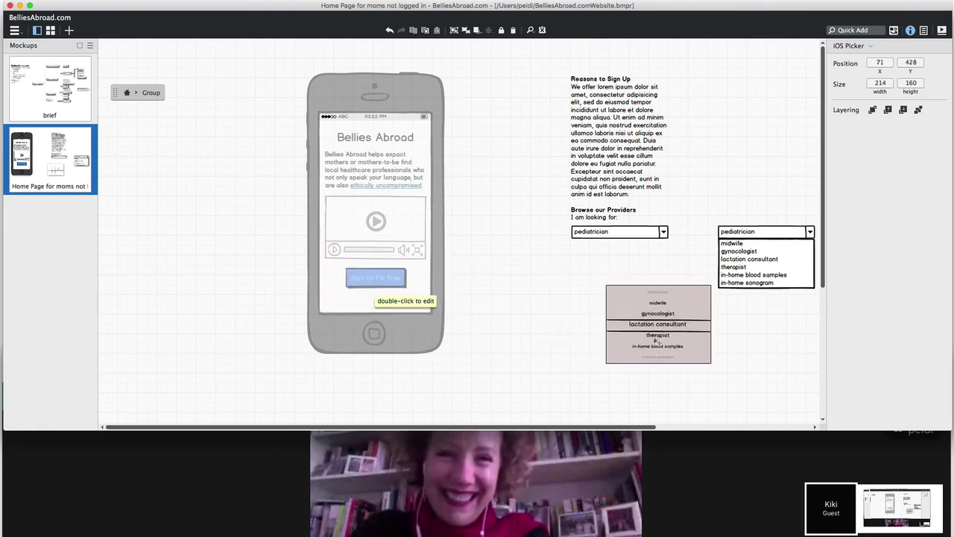
- Delete the open dropdown copy and move the picker into its former spot
left_click(743, 279)
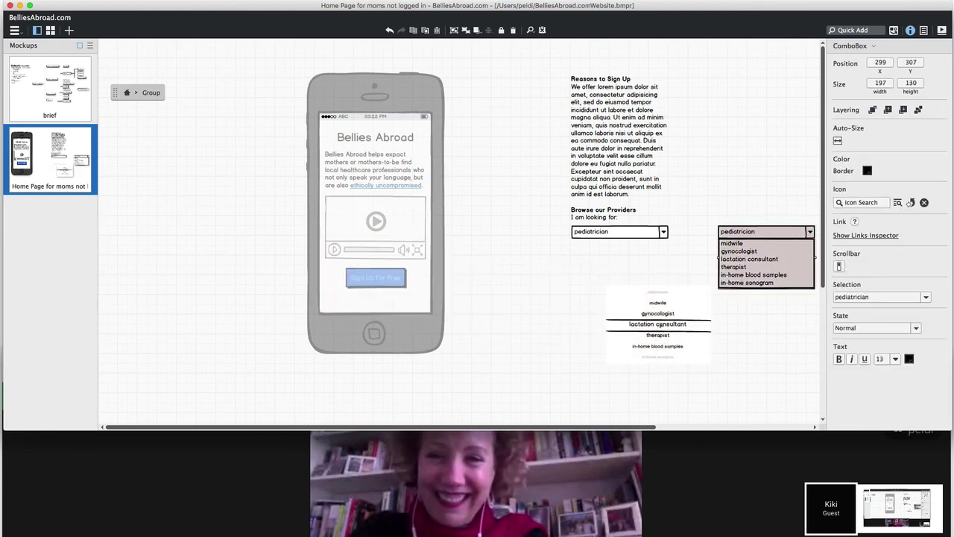
key("Delete")
left_click_drag(656, 332, 756, 273)
left_click(600, 286)
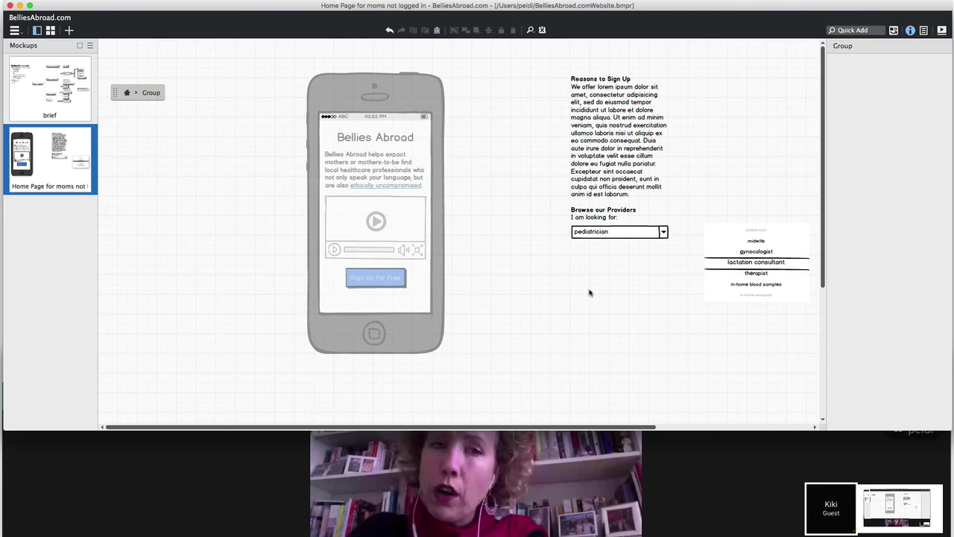
left_click(512, 271)
left_click(412, 170)
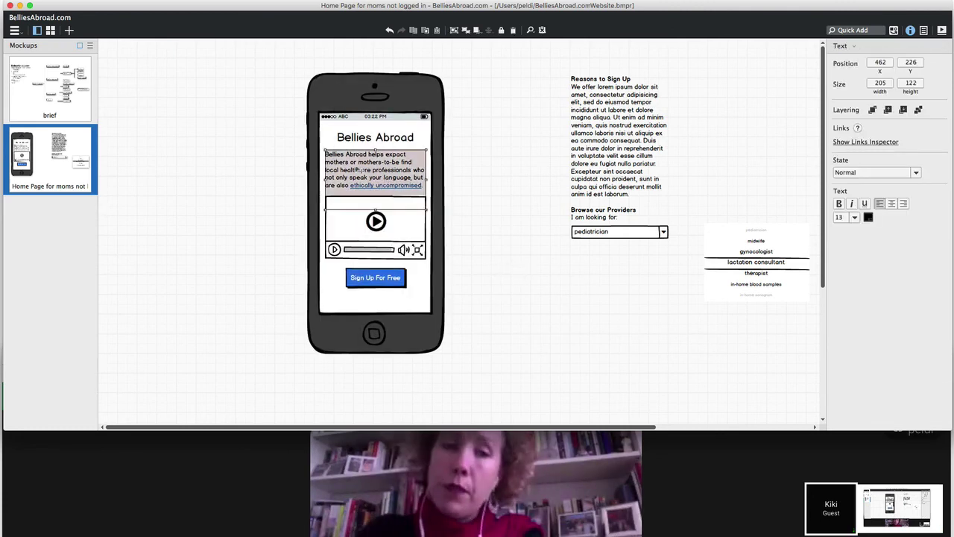
double_click(359, 170)
left_click(438, 169)
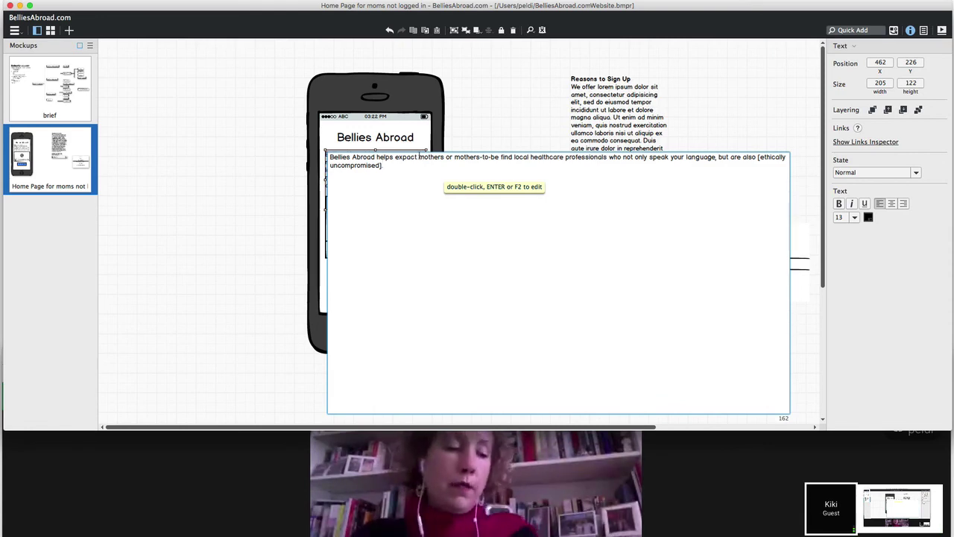
key("Escape")
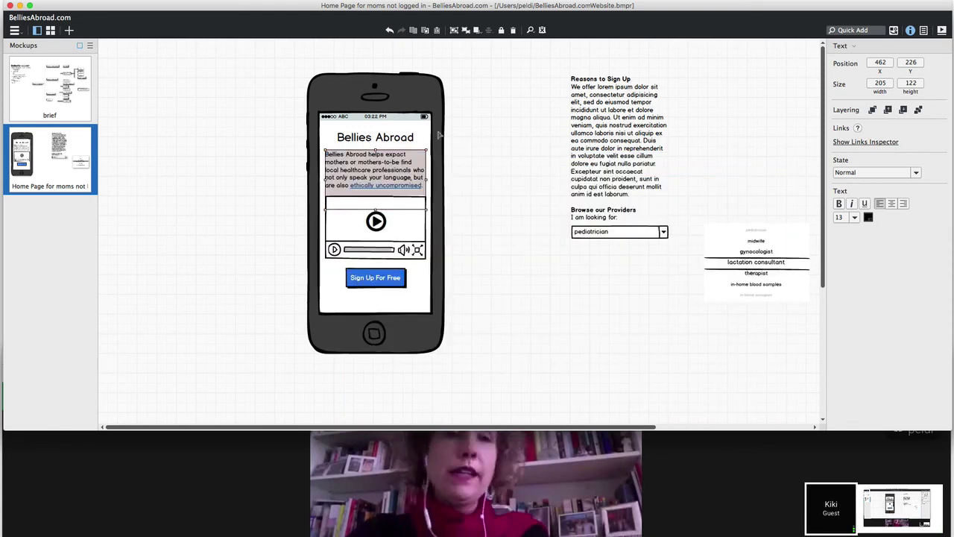
left_click(369, 141)
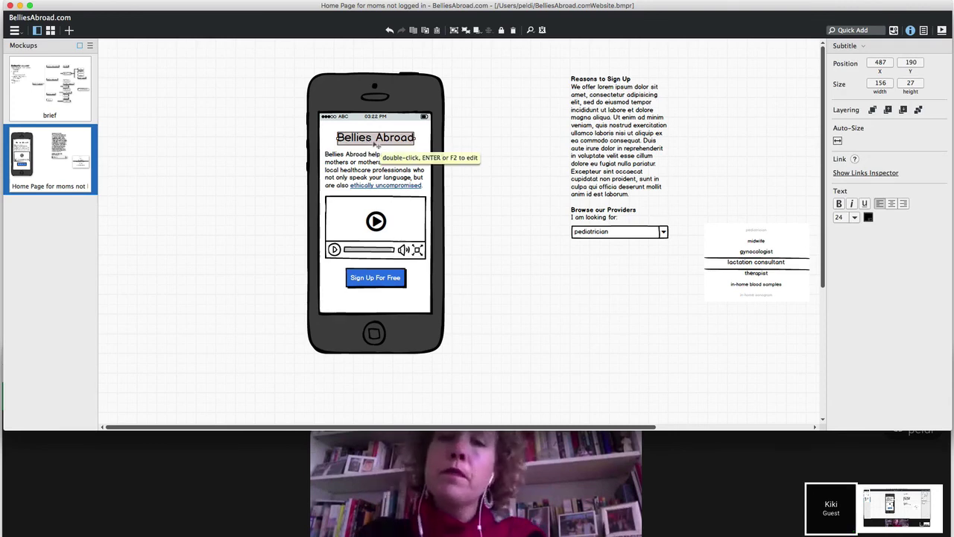
left_click(523, 228)
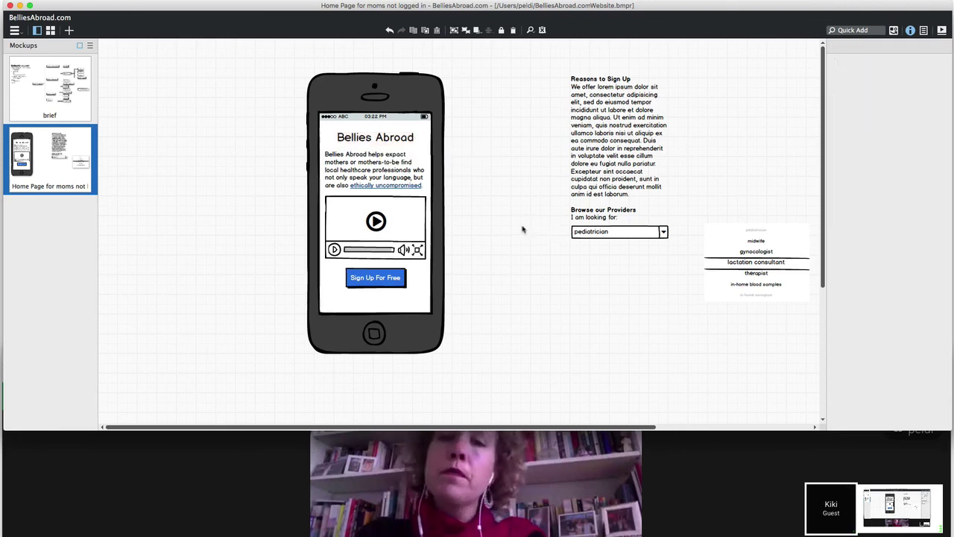
left_click(584, 223)
- Add an 'in:' line at the end of the sign-up reasons text block
double_click(589, 223)
left_click(594, 224)
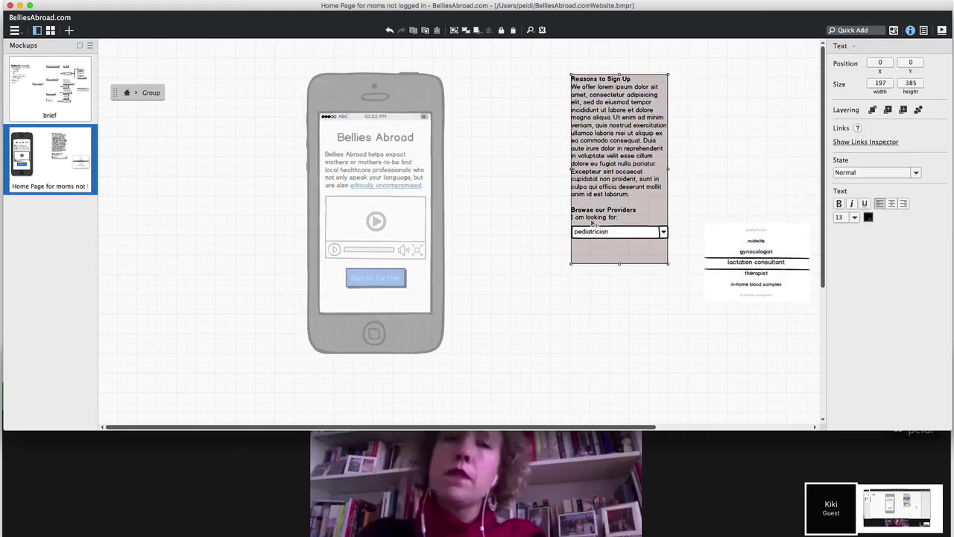
double_click(596, 224)
left_click(634, 188)
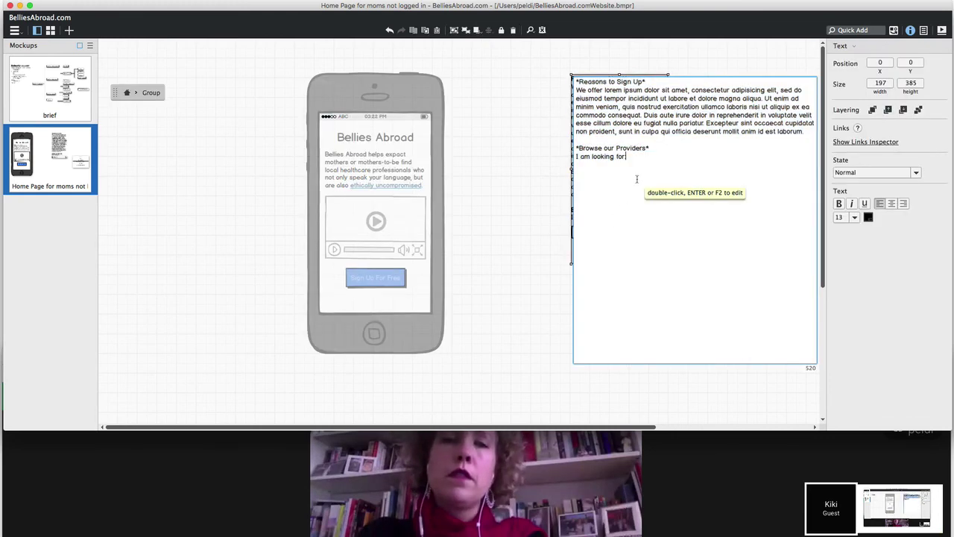
type(":")
key("Return")
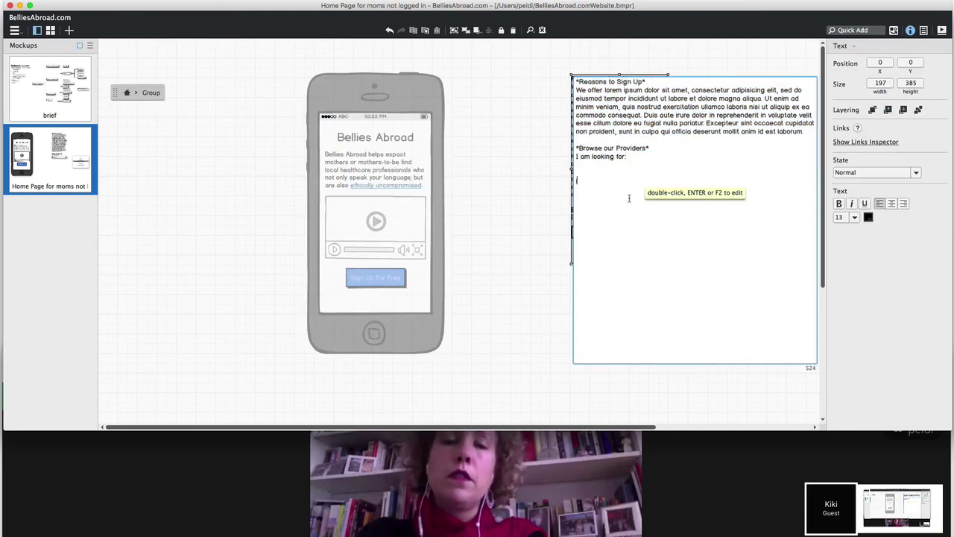
left_click(511, 205)
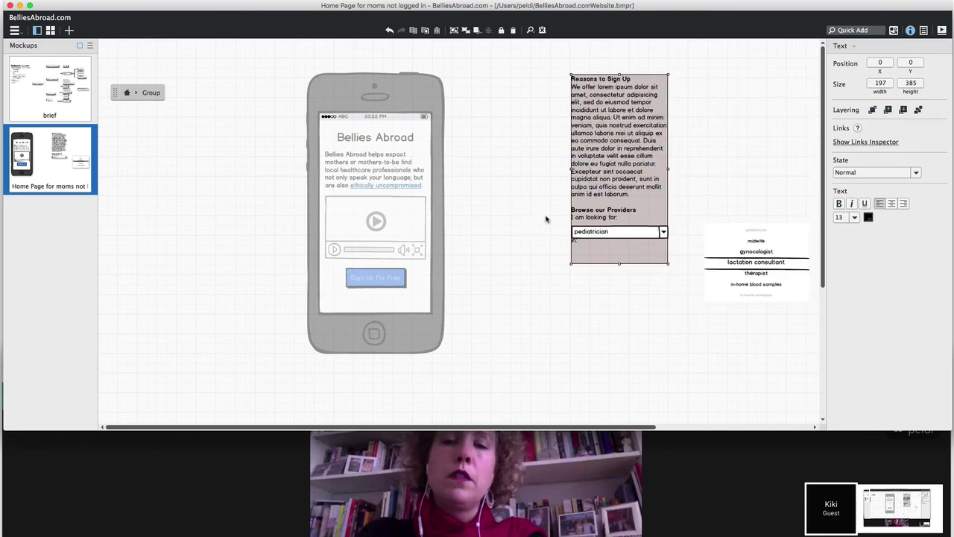
key("Return")
left_click(508, 224)
left_click(531, 282)
- Add a disabled 'Rome' ComboBox under 'in:', with '(more cities coming)' appended to its text
key("slash")
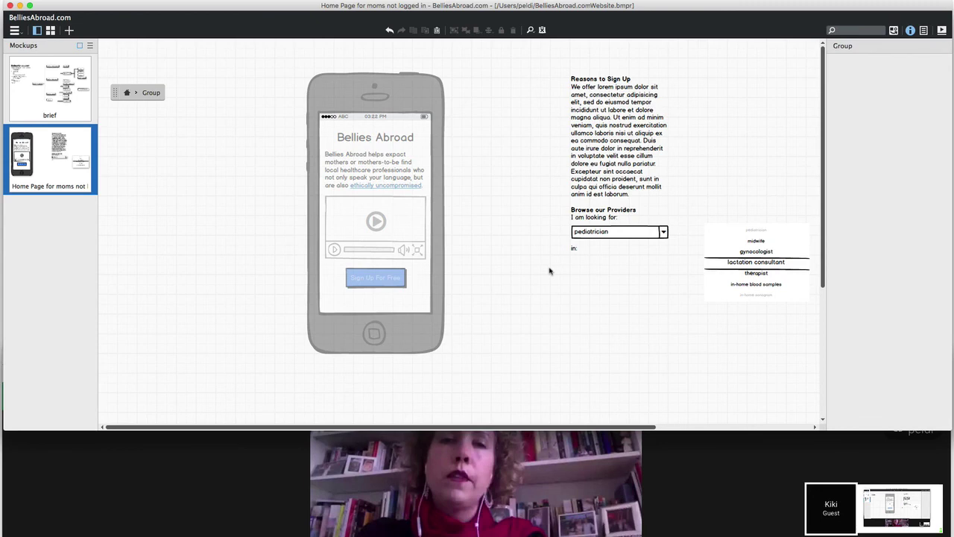
type("com")
key("Return")
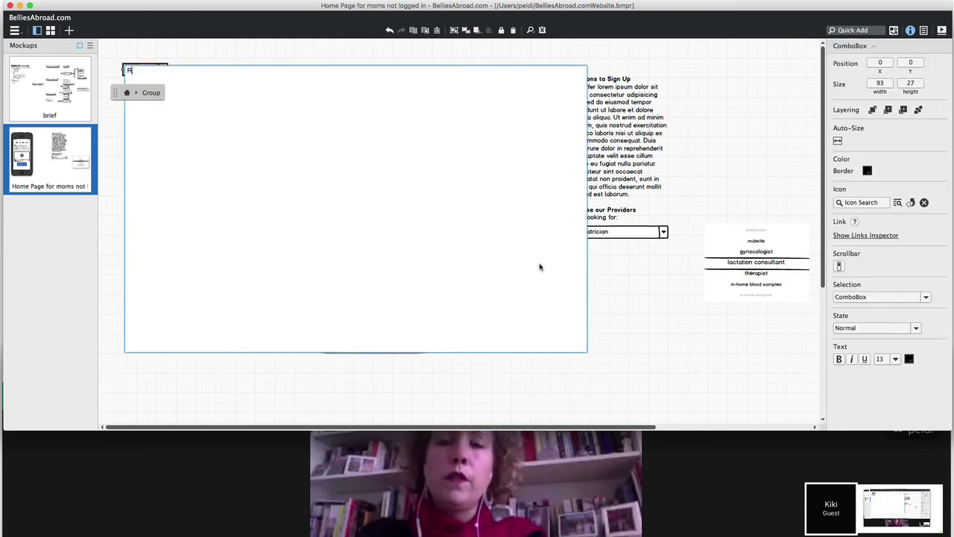
left_click(680, 300)
left_click(875, 328)
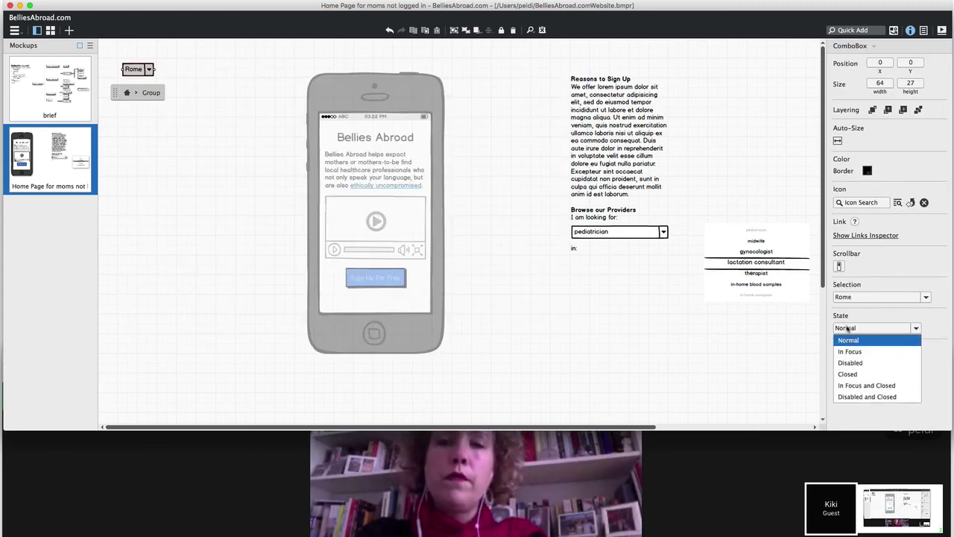
left_click(858, 362)
left_click_drag(134, 68, 666, 262)
left_click(617, 305)
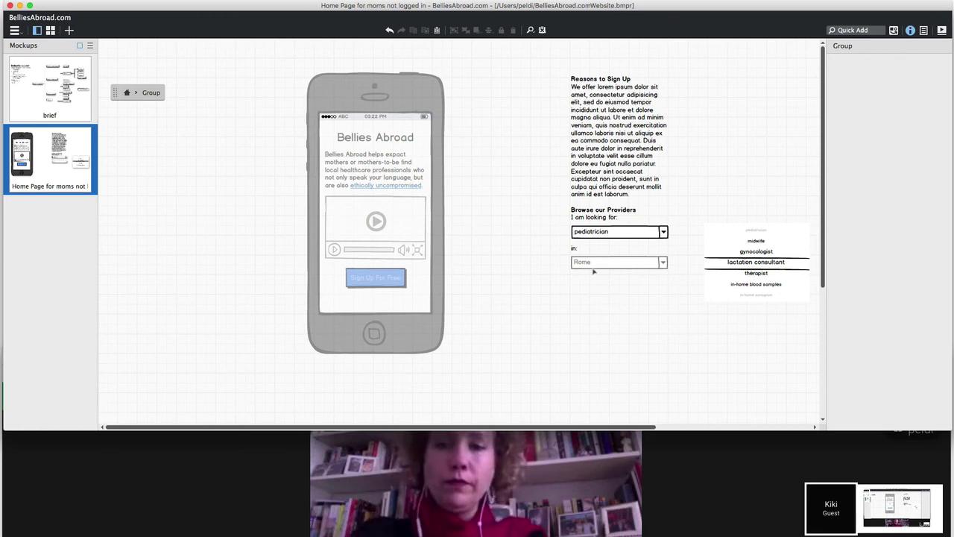
double_click(610, 263)
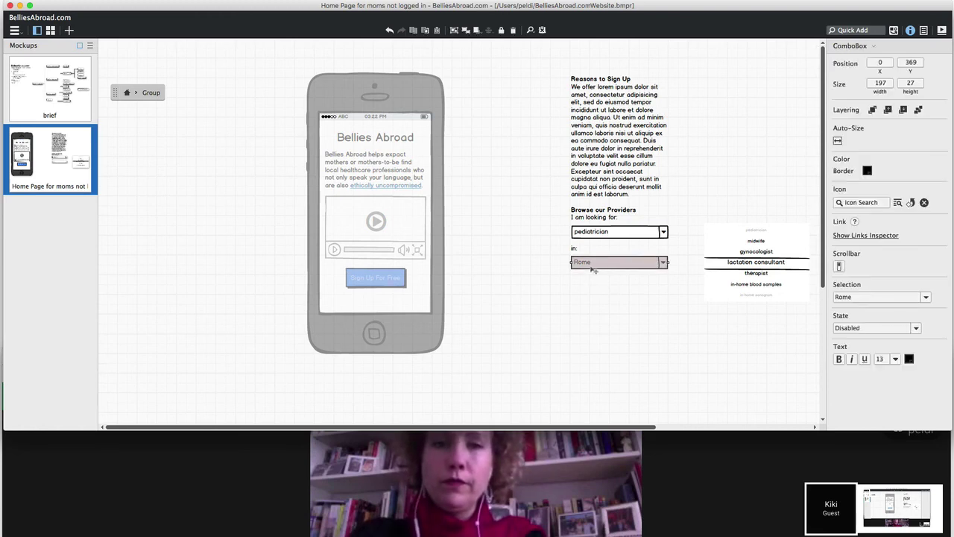
type("(m")
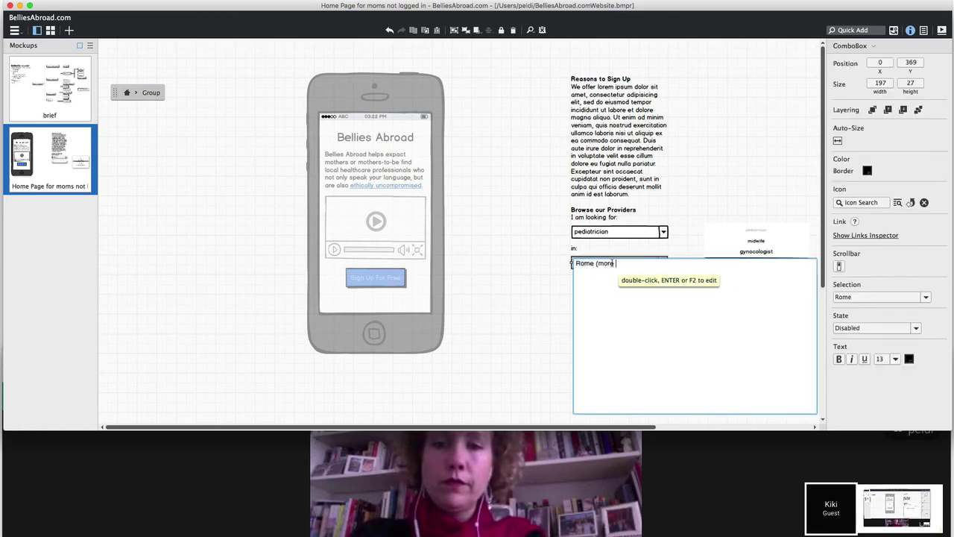
type("ore cities coming")
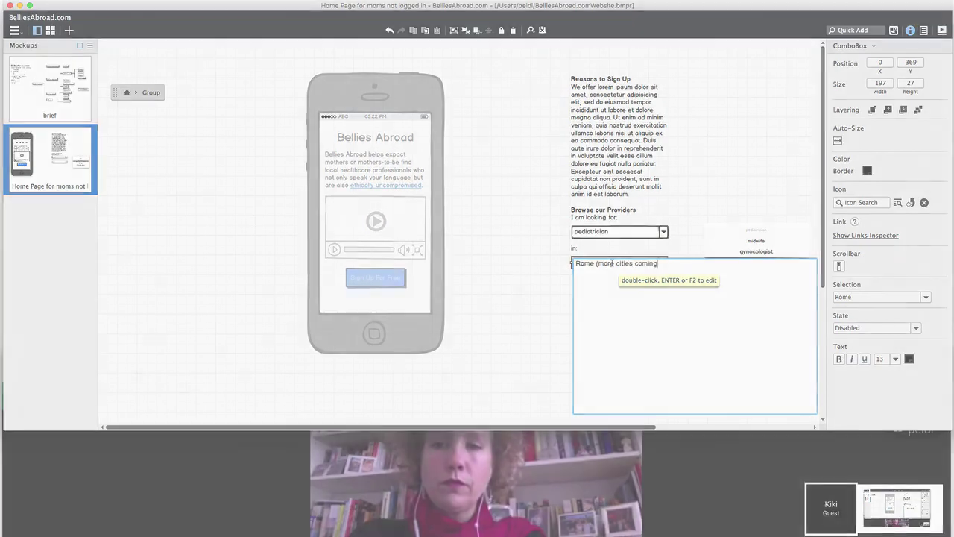